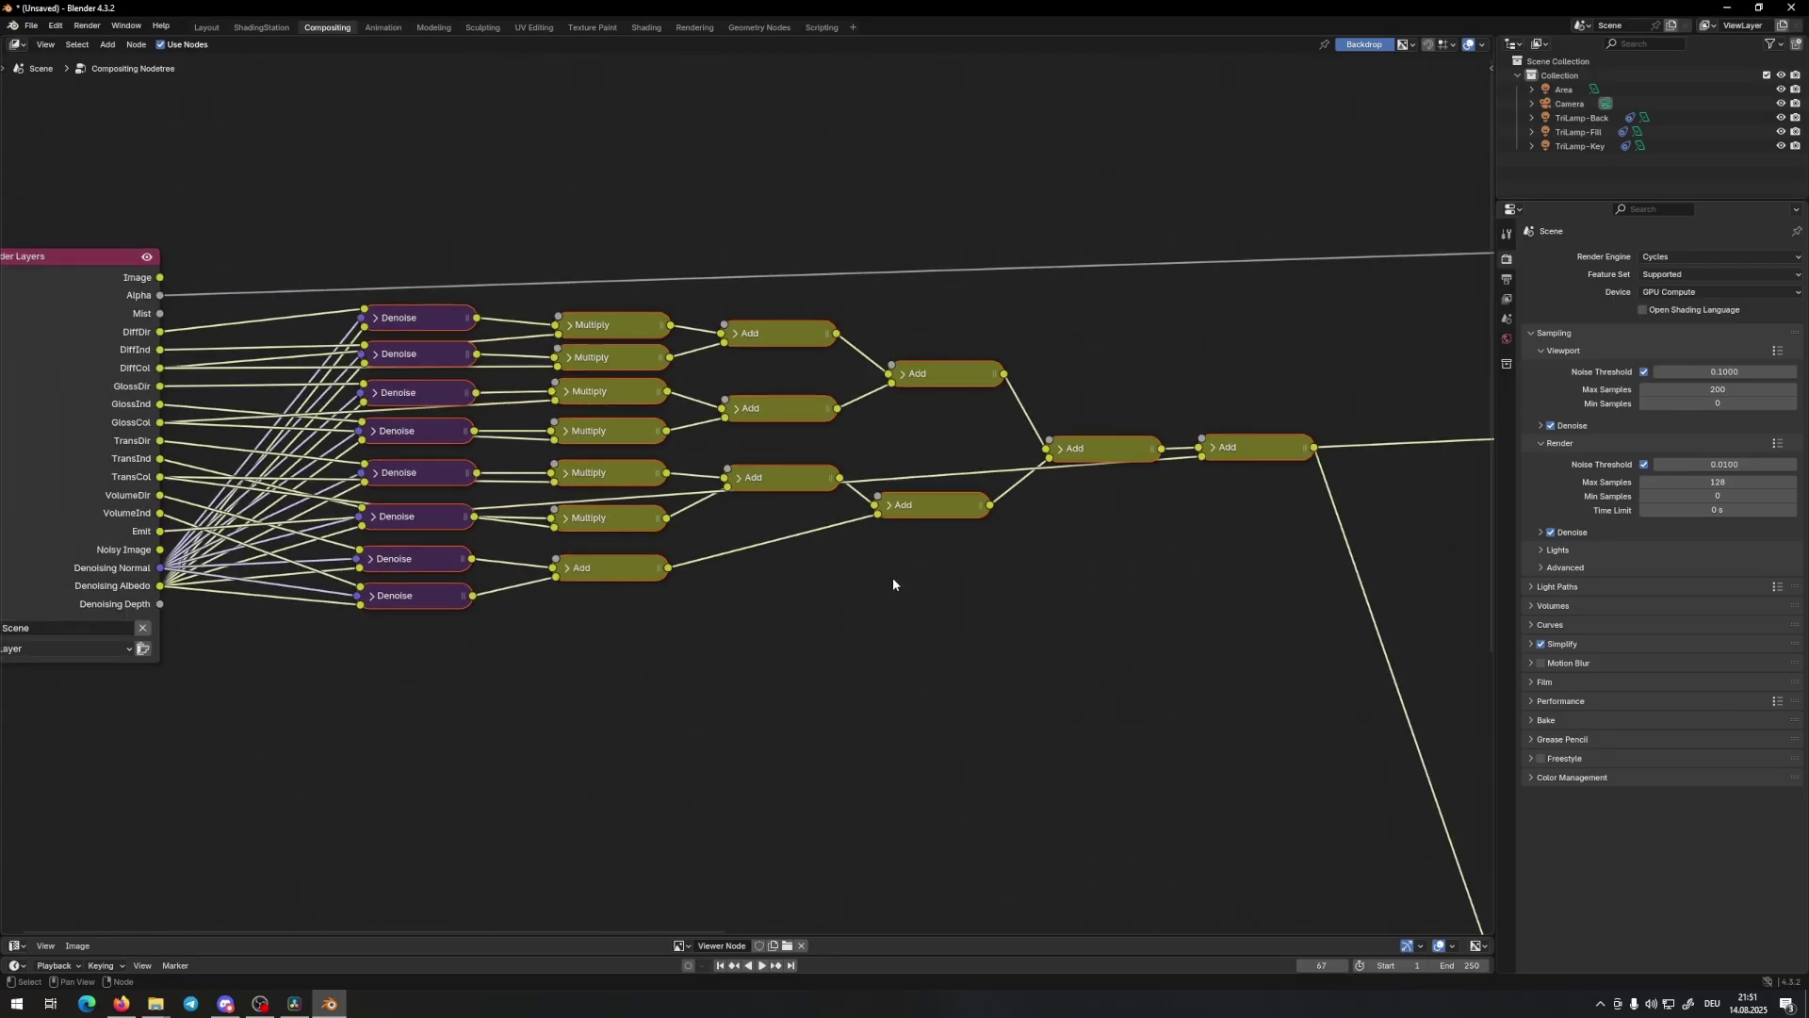
Display the scene's output properties with its format, frame range and file output settings
left_click(1506, 279)
left_click(1507, 259)
Examine how the Render Layers light passes run through the Denoise, Multiply and Add nodes
scroll(940, 653, "down", 4)
left_click(1507, 279)
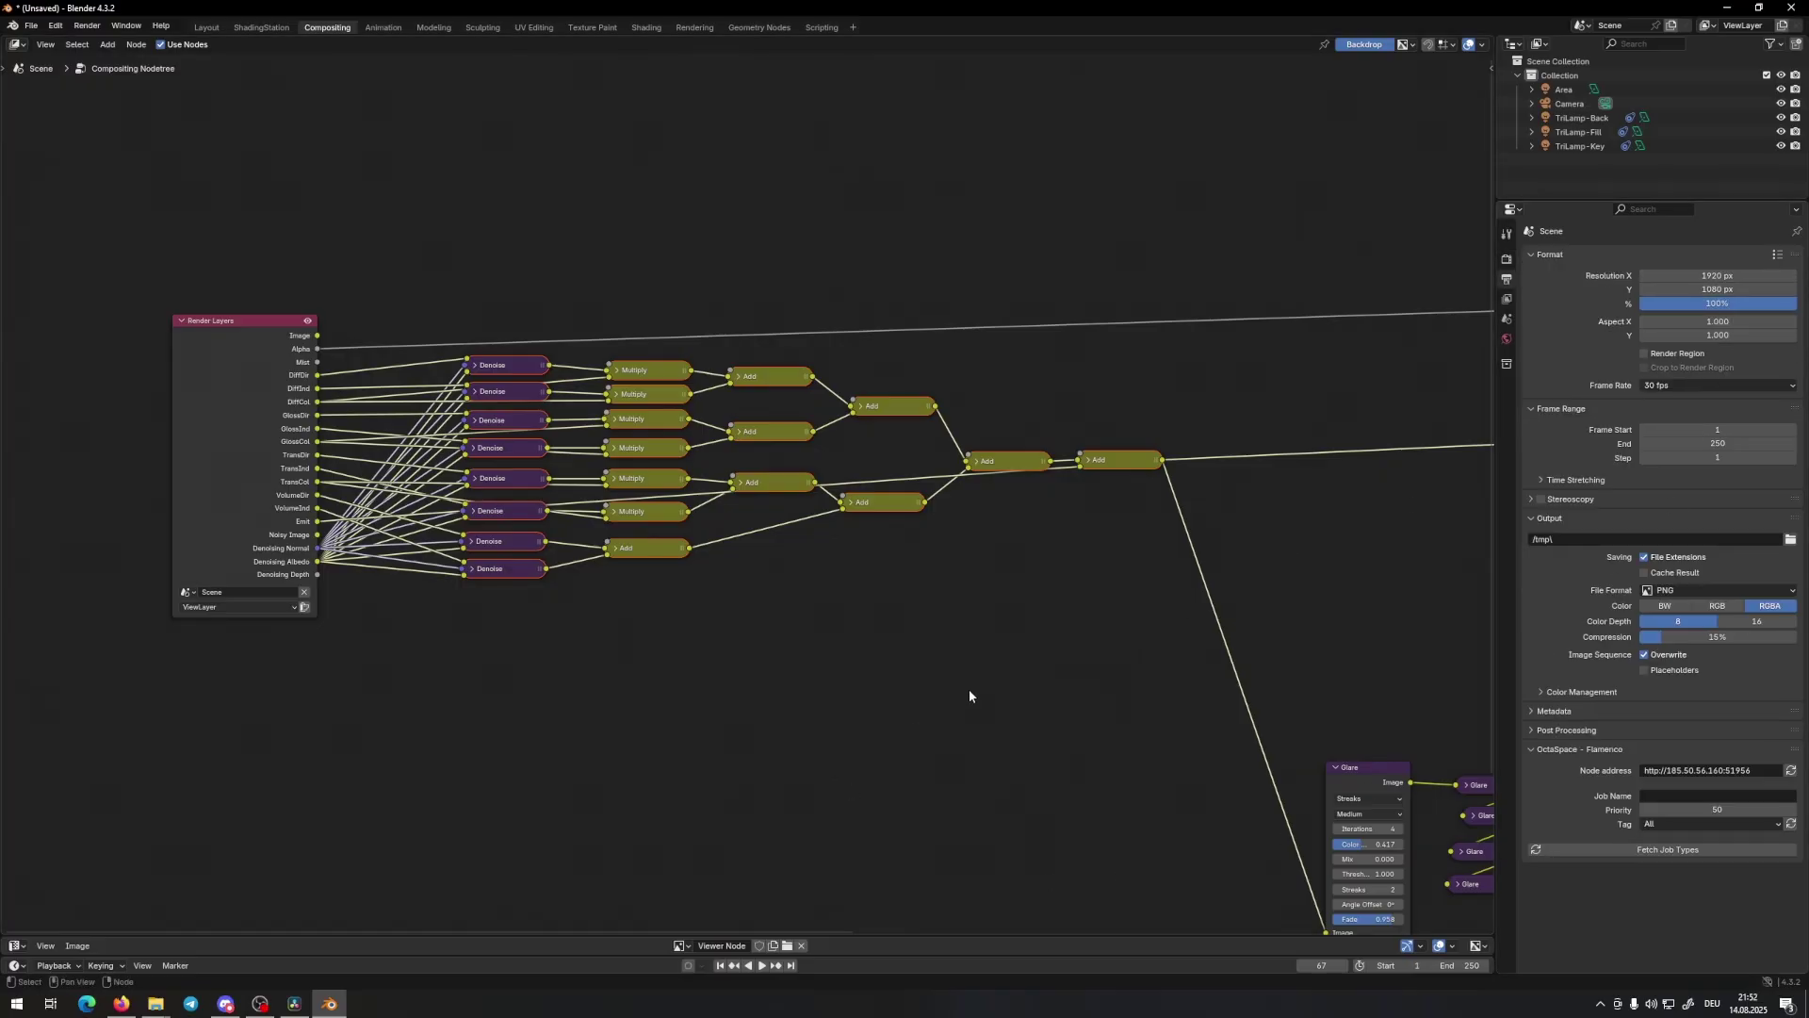
middle_click_drag(1296, 603, 759, 526)
scroll(760, 526, "down", 5)
middle_click_drag(374, 563, 650, 563)
scroll(650, 562, "up", 6)
scroll(650, 563, "up", 3)
middle_click_drag(568, 516, 692, 628)
scroll(691, 627, "up", 3)
middle_click_drag(534, 601, 799, 589)
scroll(565, 471, "up", 1)
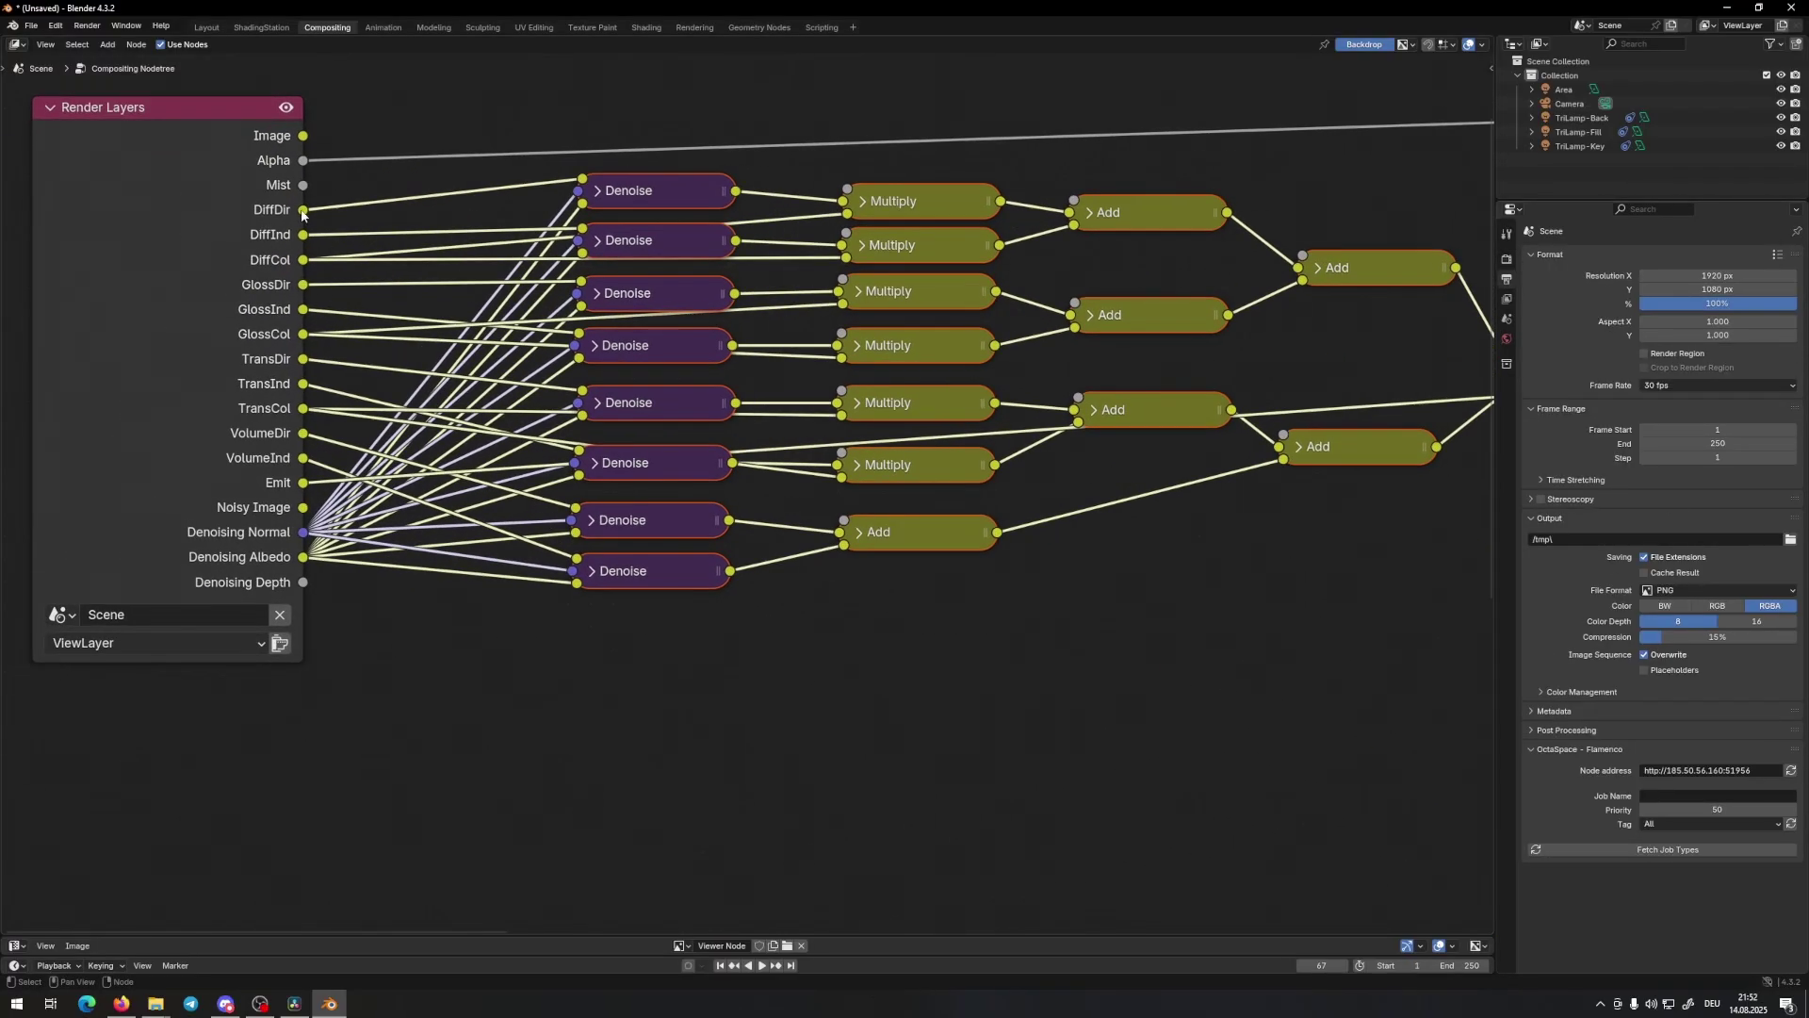
middle_click_drag(877, 532, 586, 630)
scroll(721, 508, "down", 4)
middle_click_drag(961, 608, 880, 608)
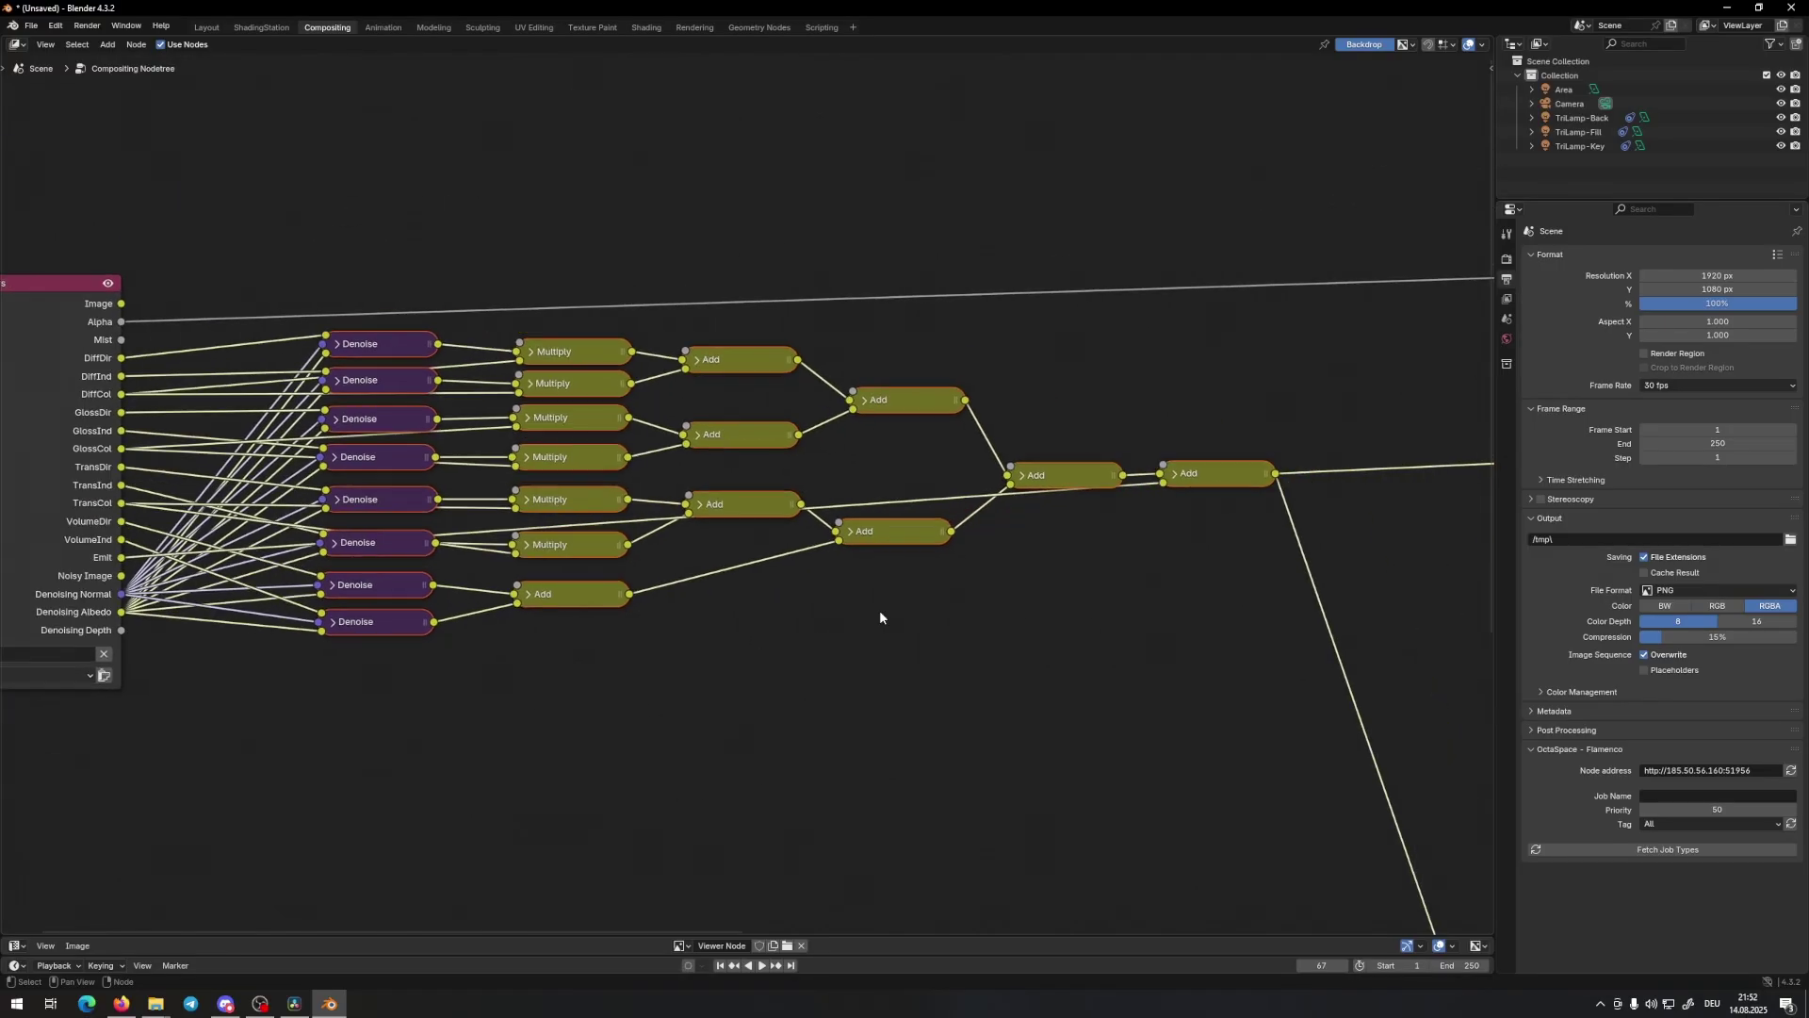
scroll(880, 609, "down", 3)
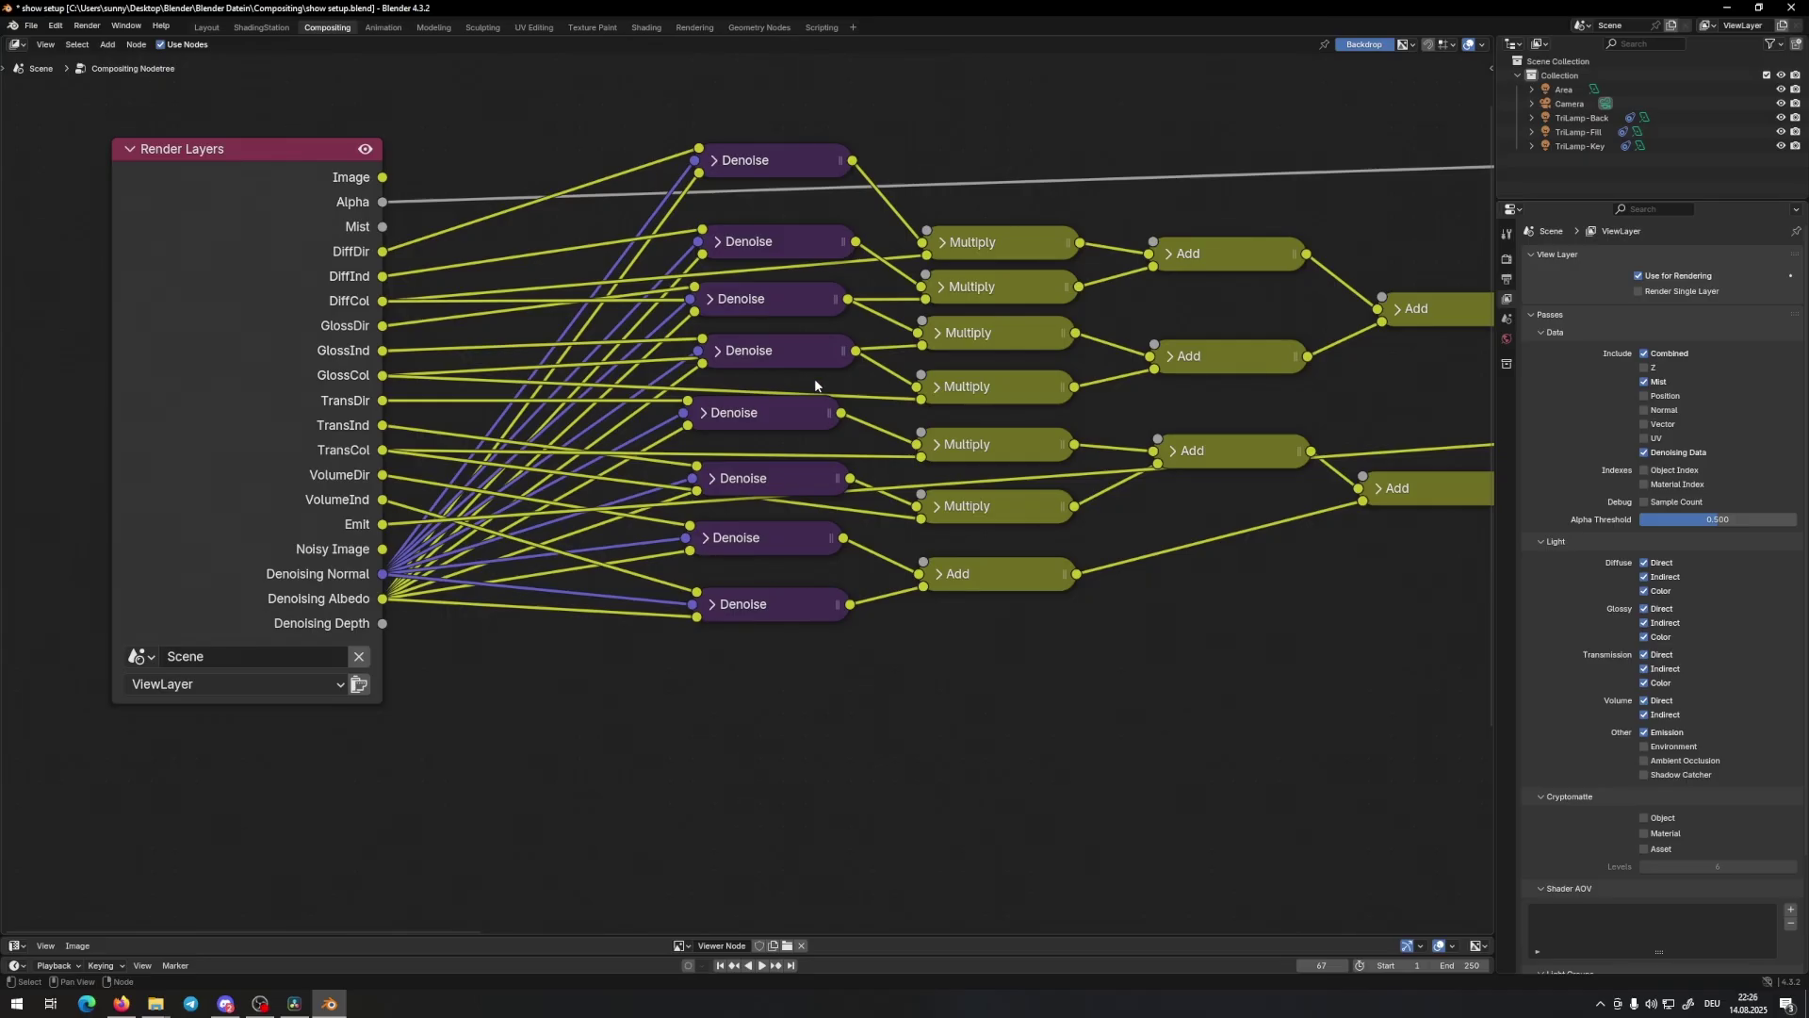
middle_click_drag(814, 381, 690, 403)
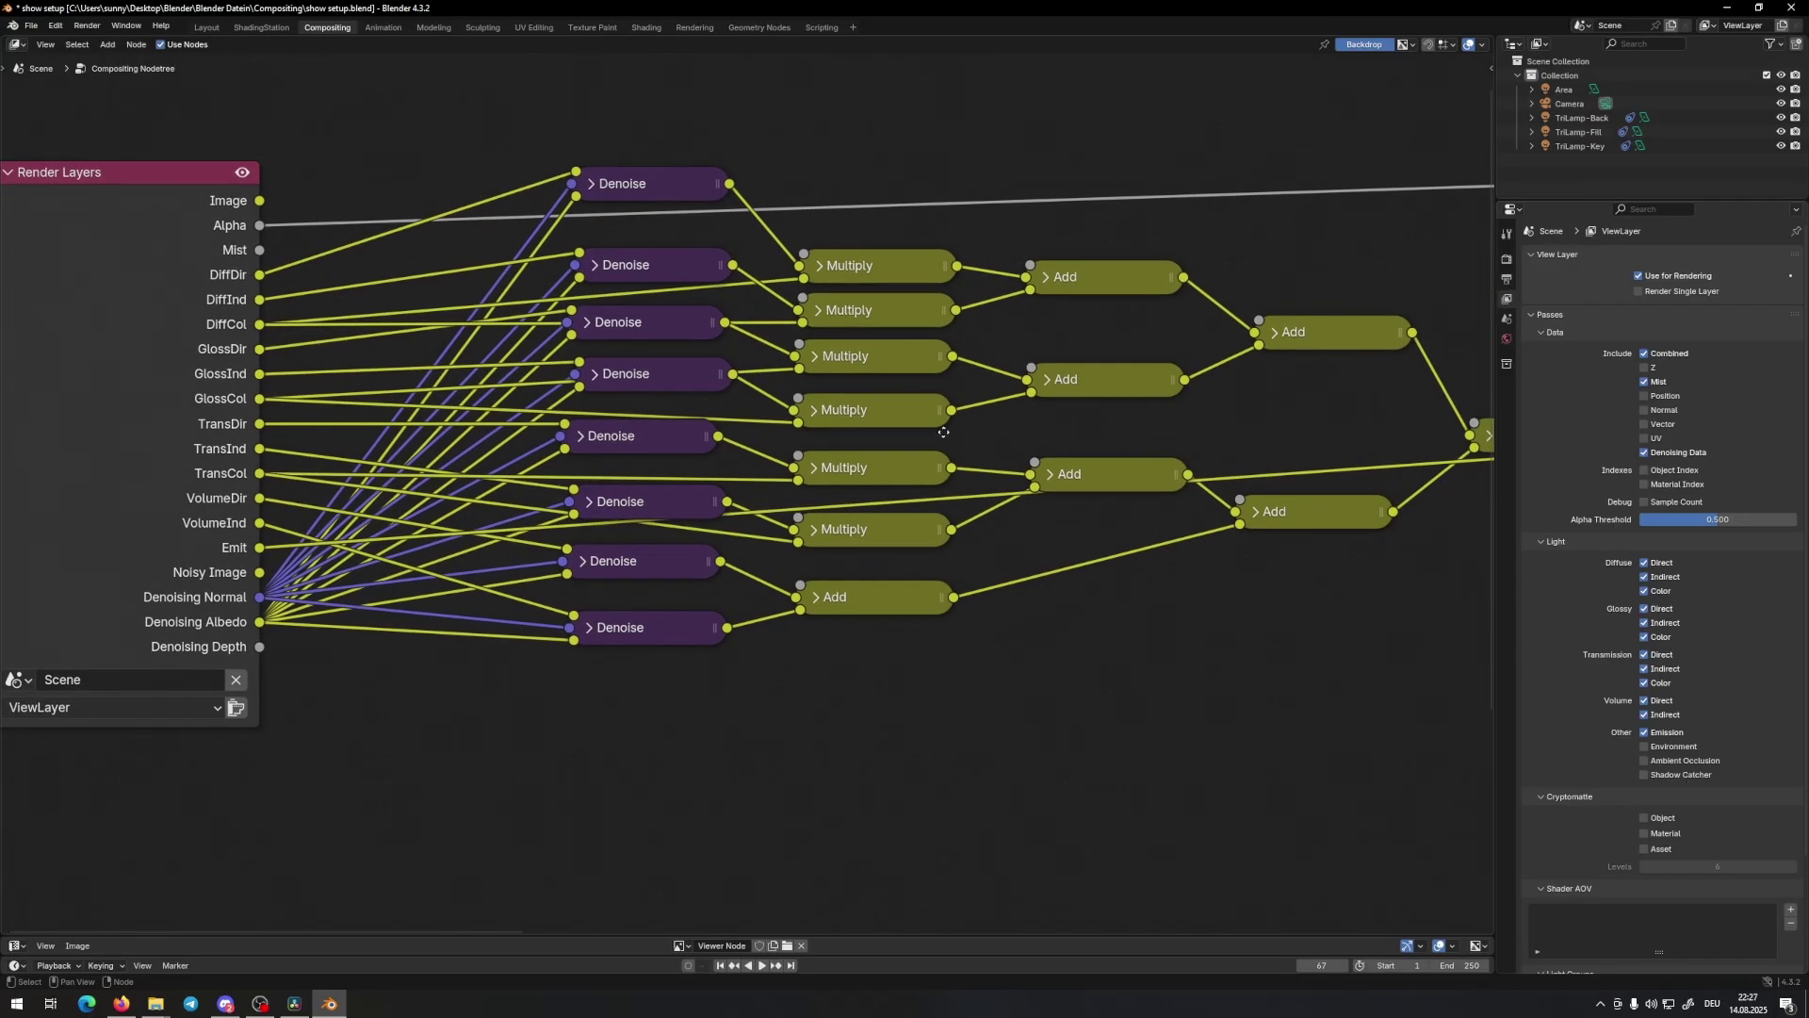
middle_click_drag(942, 427, 851, 428)
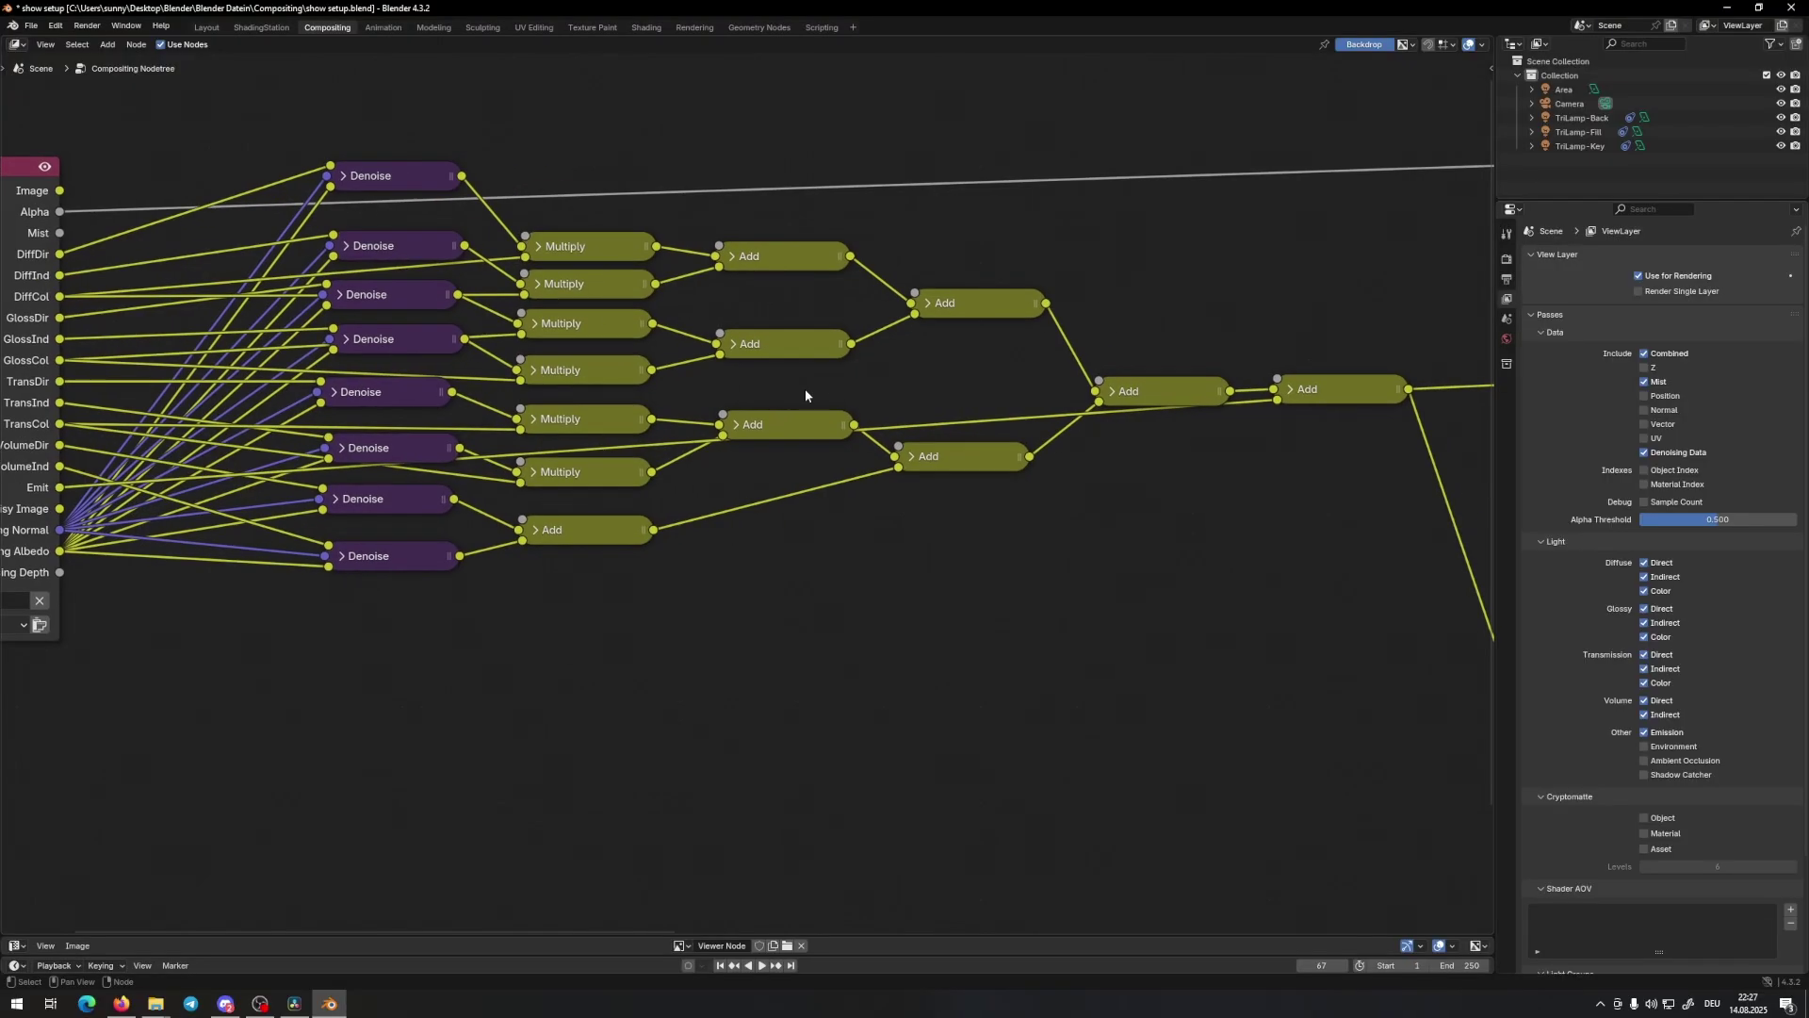
key("g")
scroll(782, 396, "down", 1)
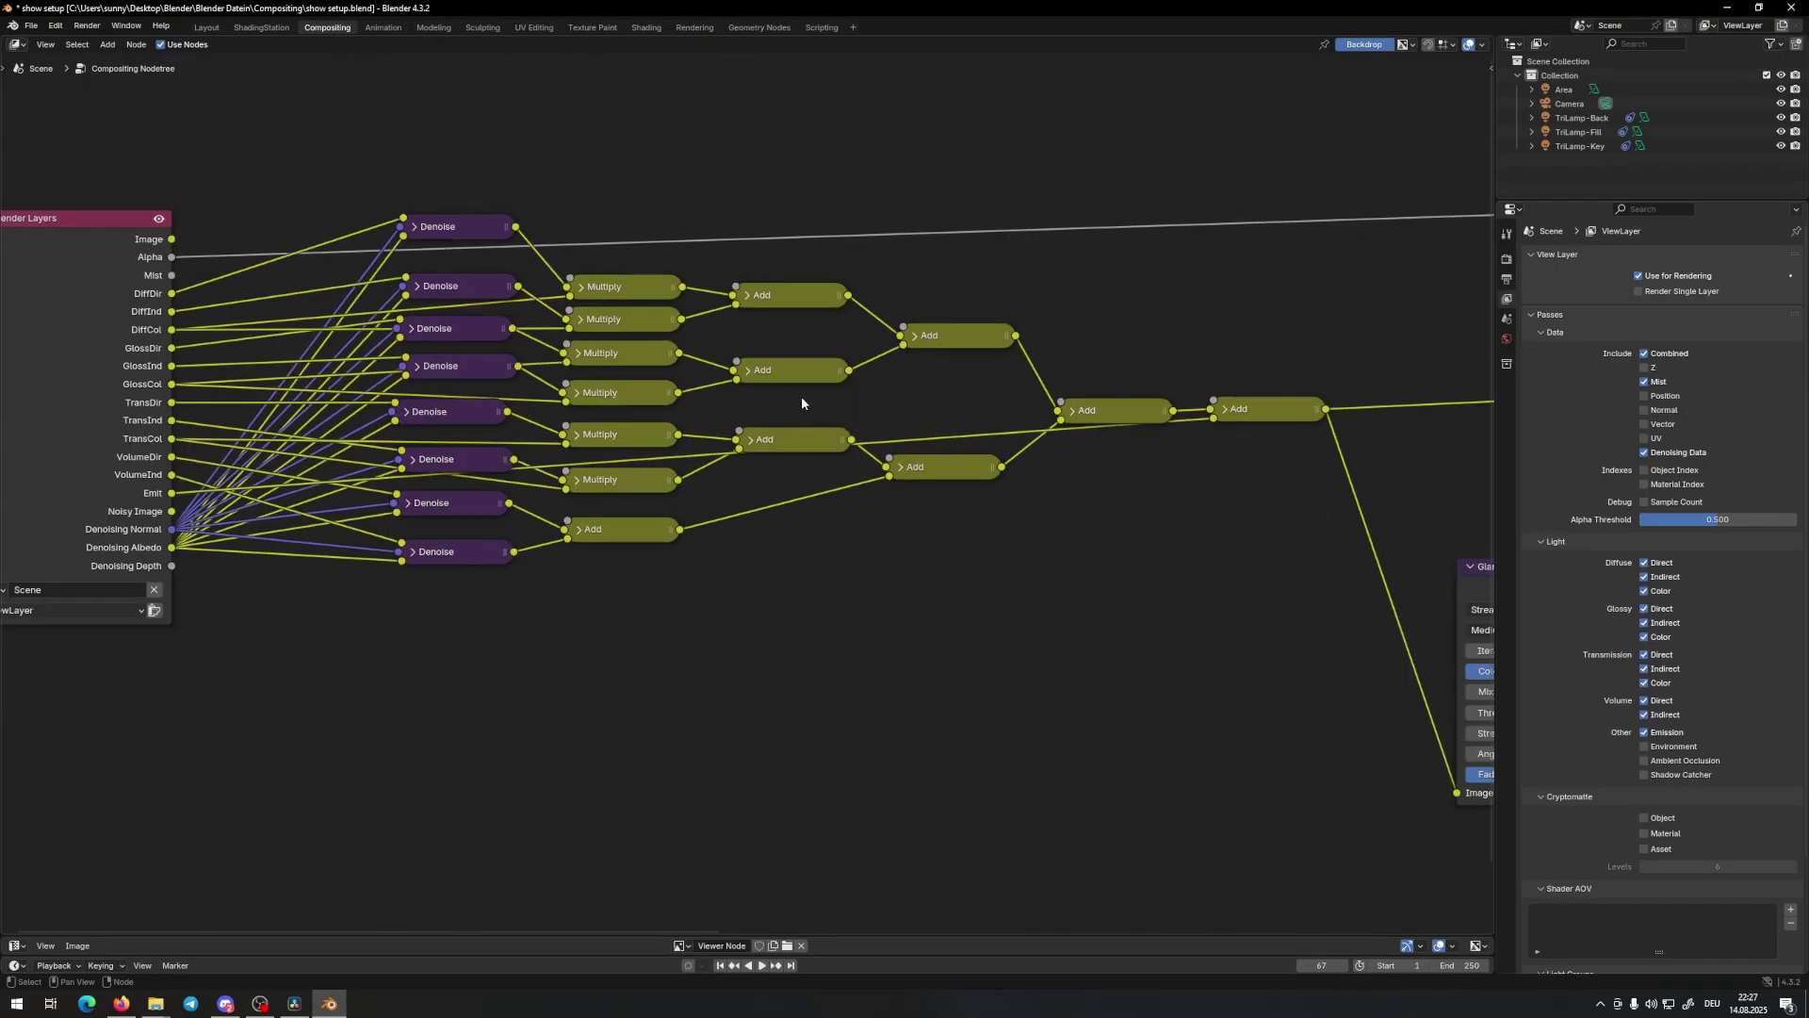
middle_click_drag(877, 397, 863, 398)
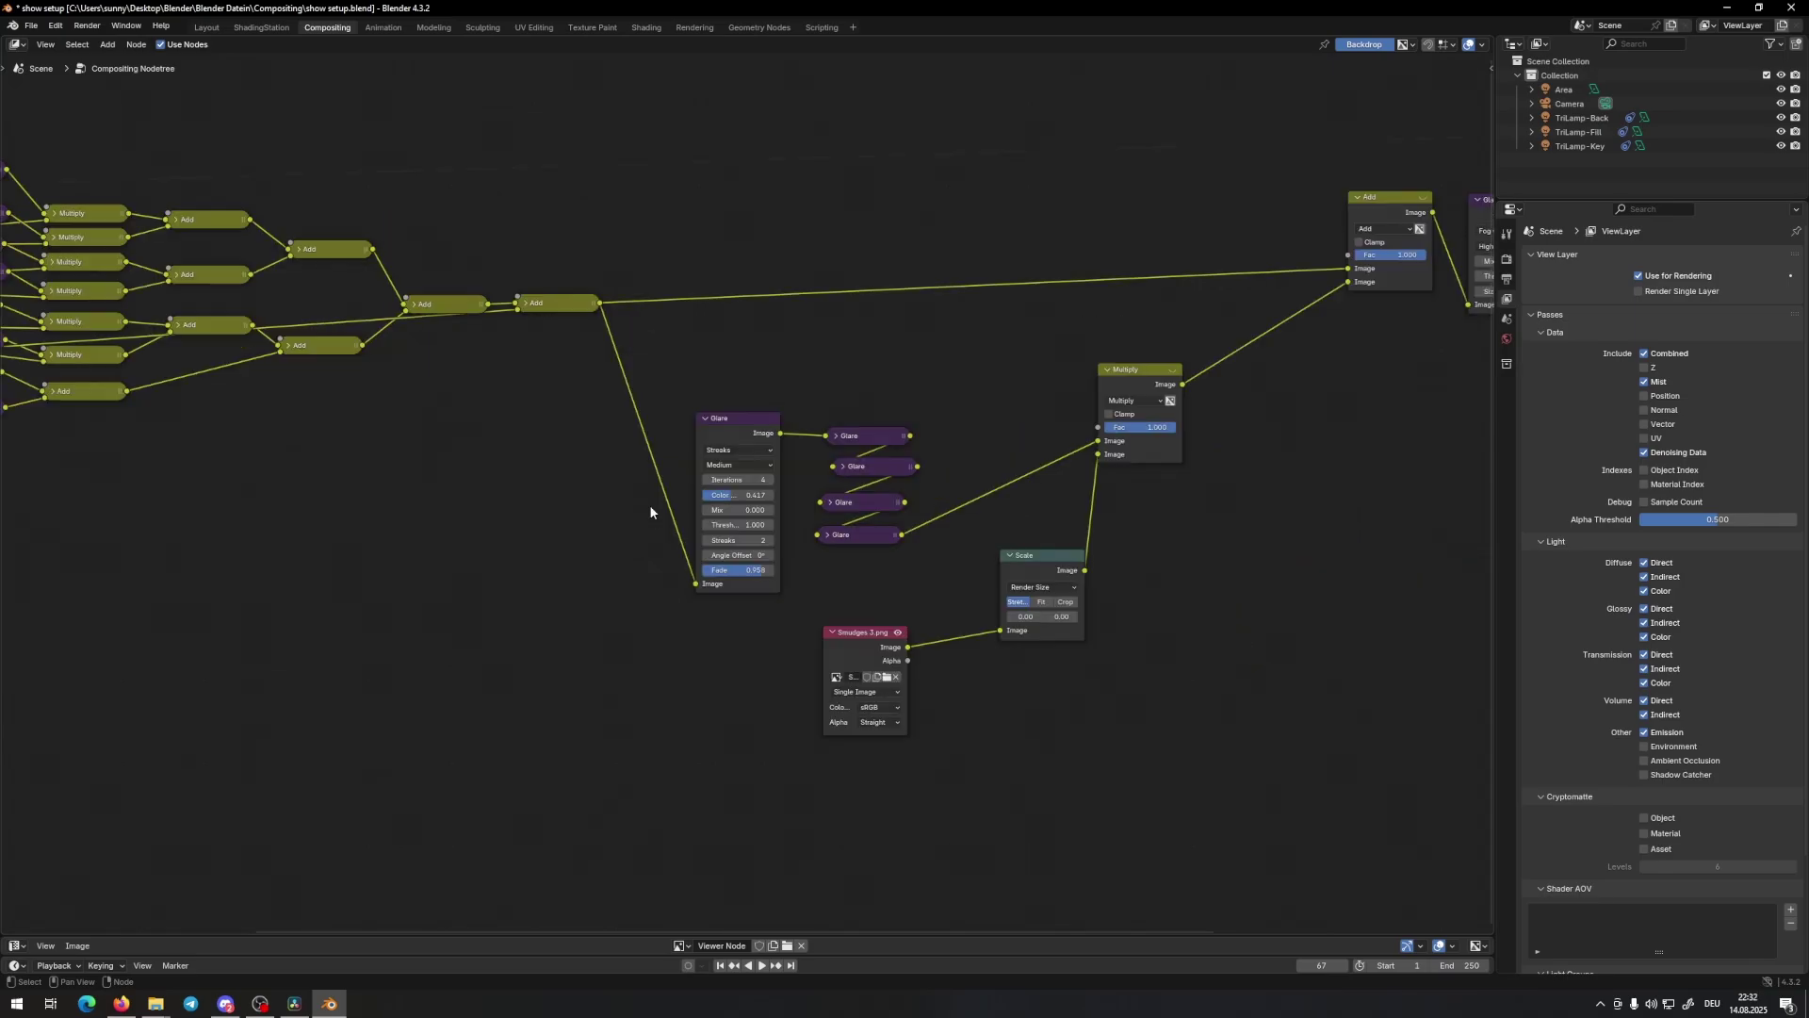
Select the lens-effect branch made of the Glare nodes, the Smudges 3.png image, Scale and Multiply
middle_click_drag(1014, 378, 854, 341)
scroll(929, 371, "up", 5)
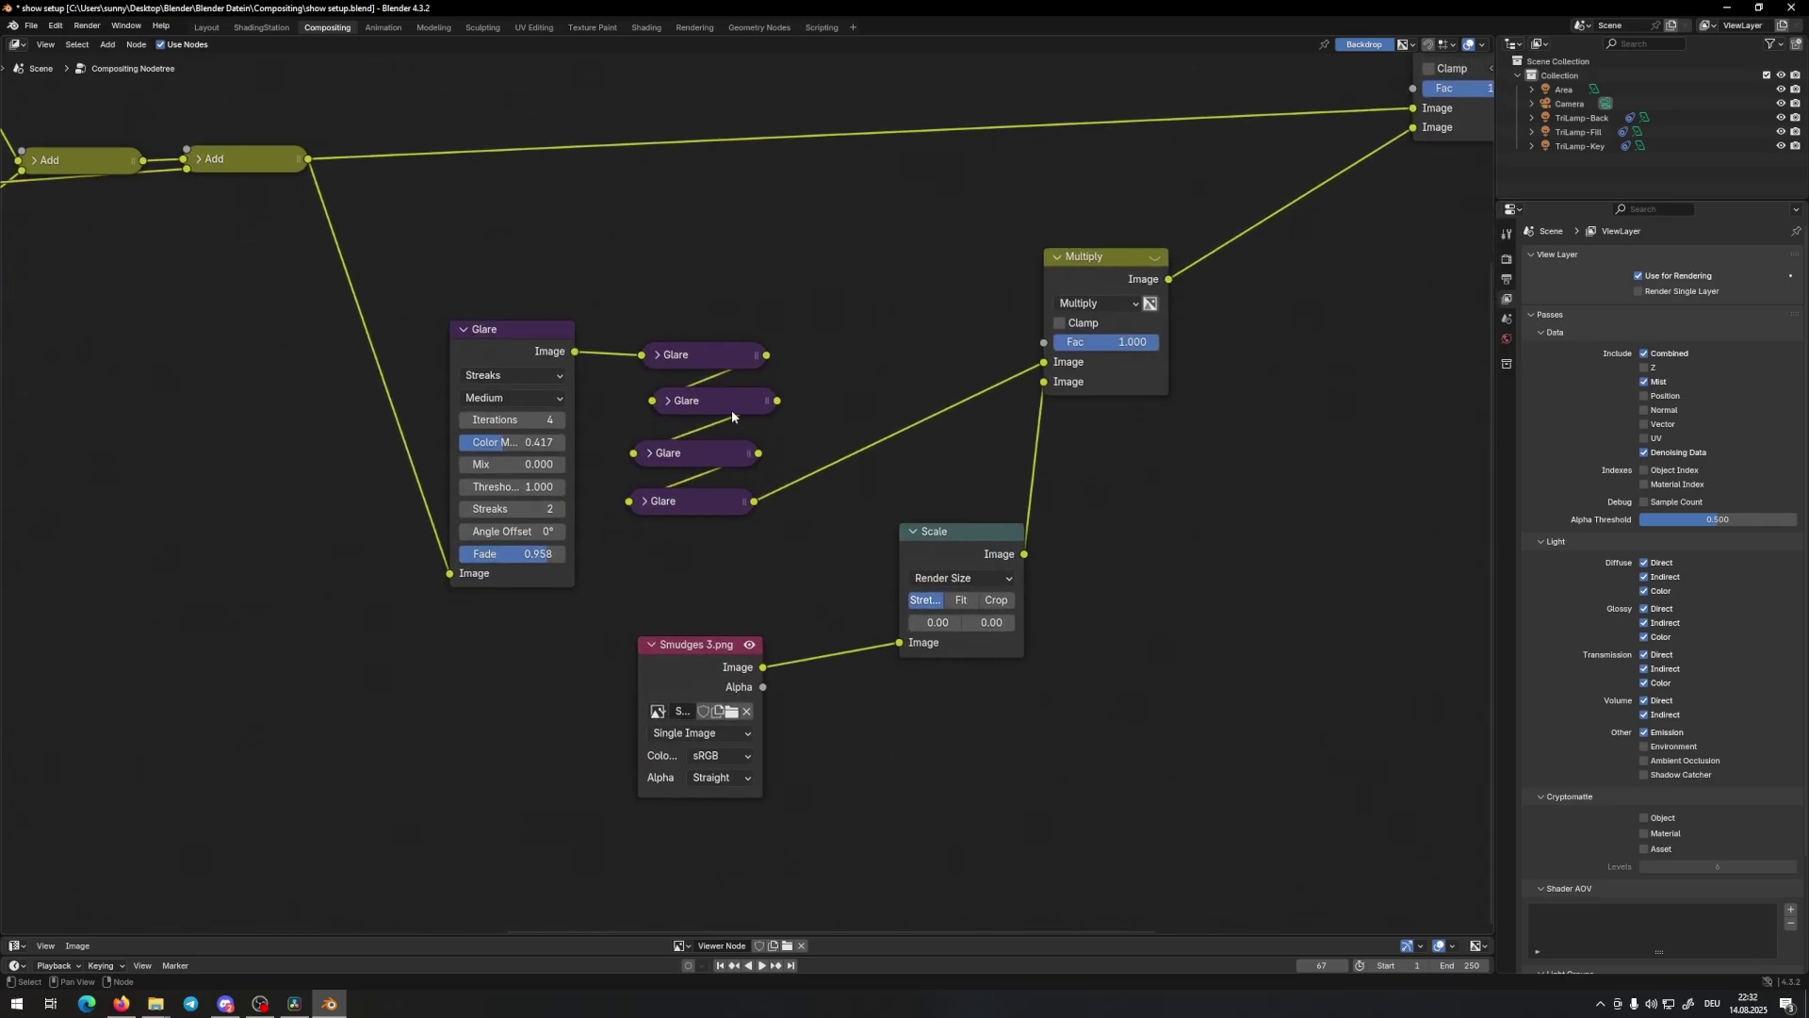
mouse_move(460, 221)
left_mouse_down()
mouse_move(1193, 715)
mouse_move(1178, 721)
left_mouse_up()
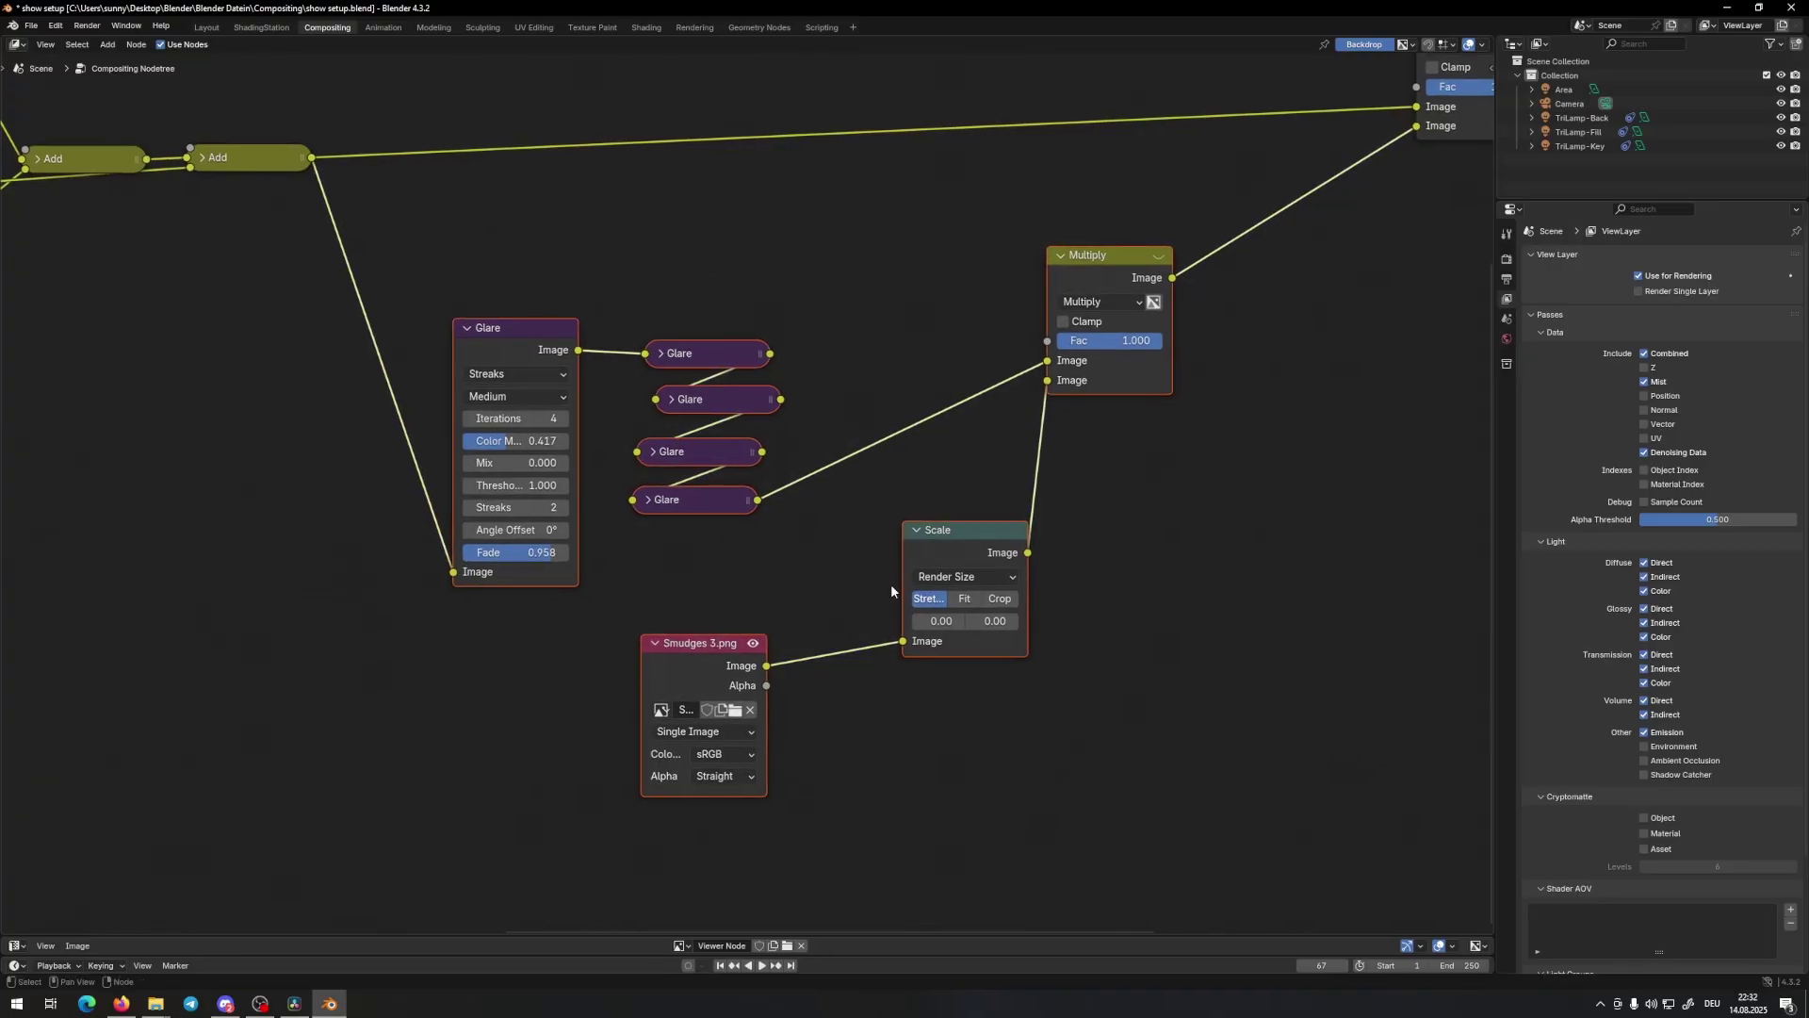
scroll(890, 584, "down", 2)
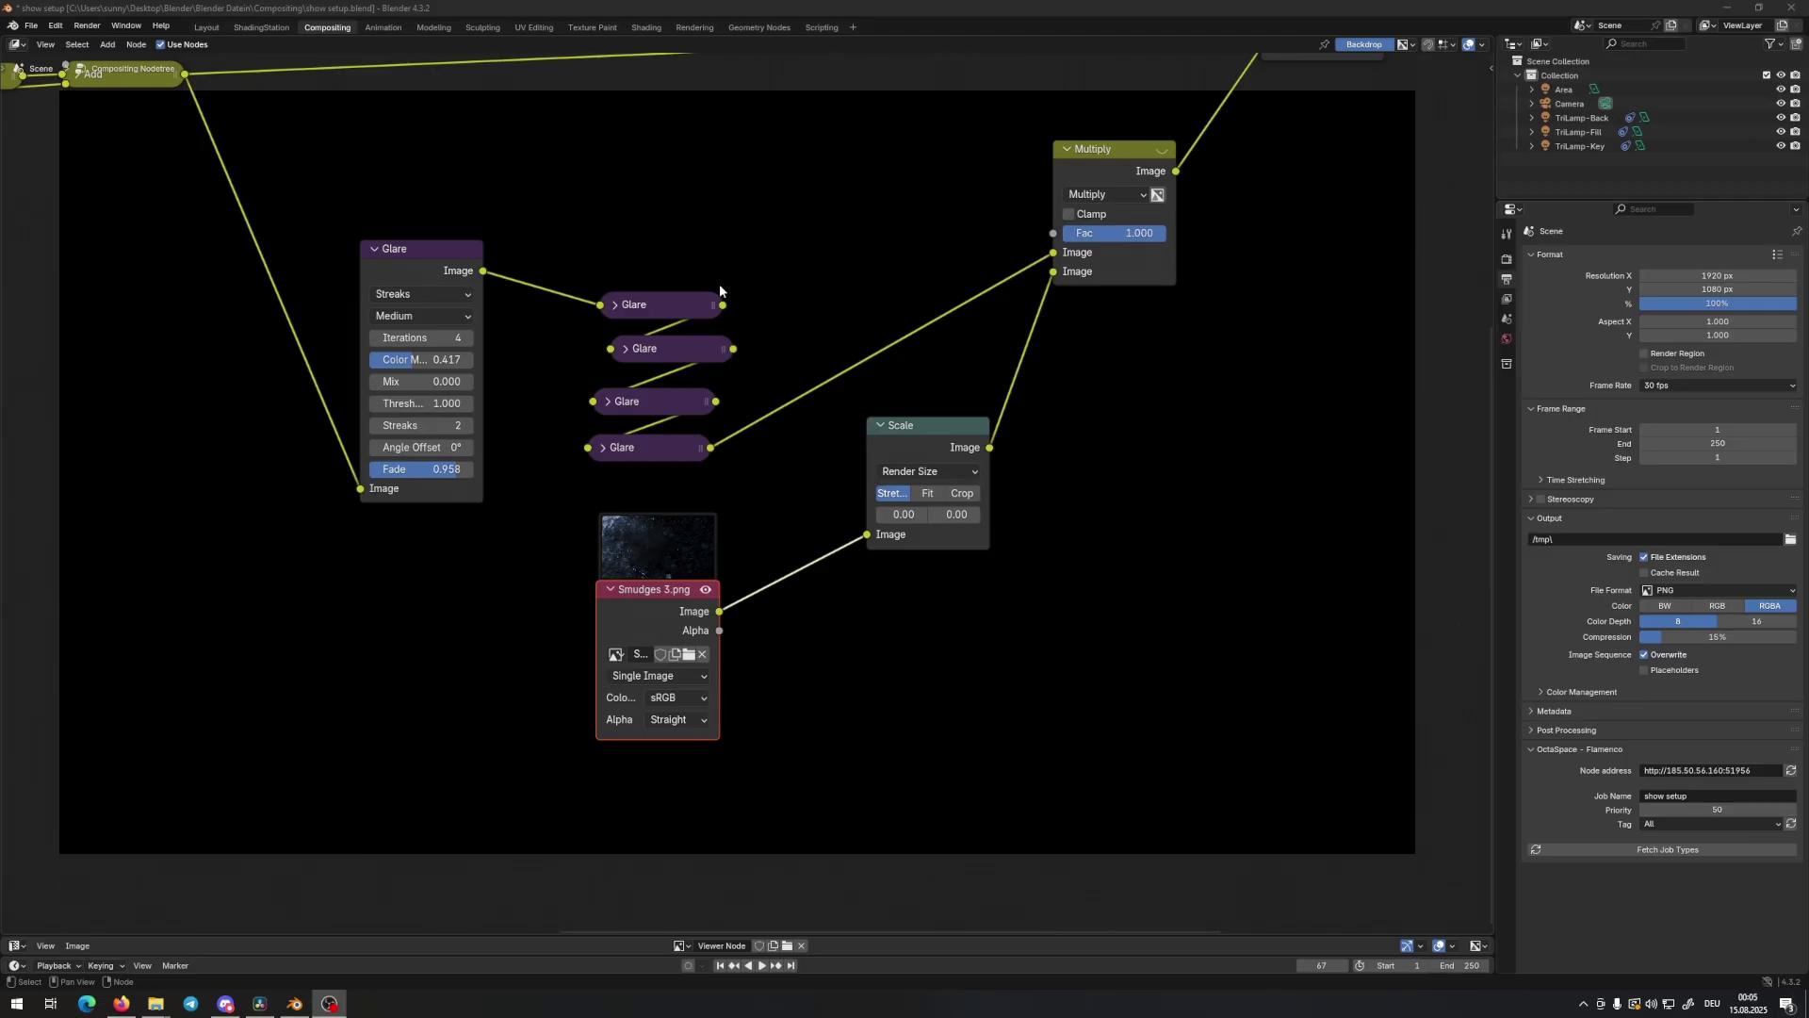
middle_click_drag(319, 249, 319, 372)
mouse_move(300, 253)
left_mouse_down()
mouse_move(1050, 791)
mouse_move(1103, 803)
left_mouse_up()
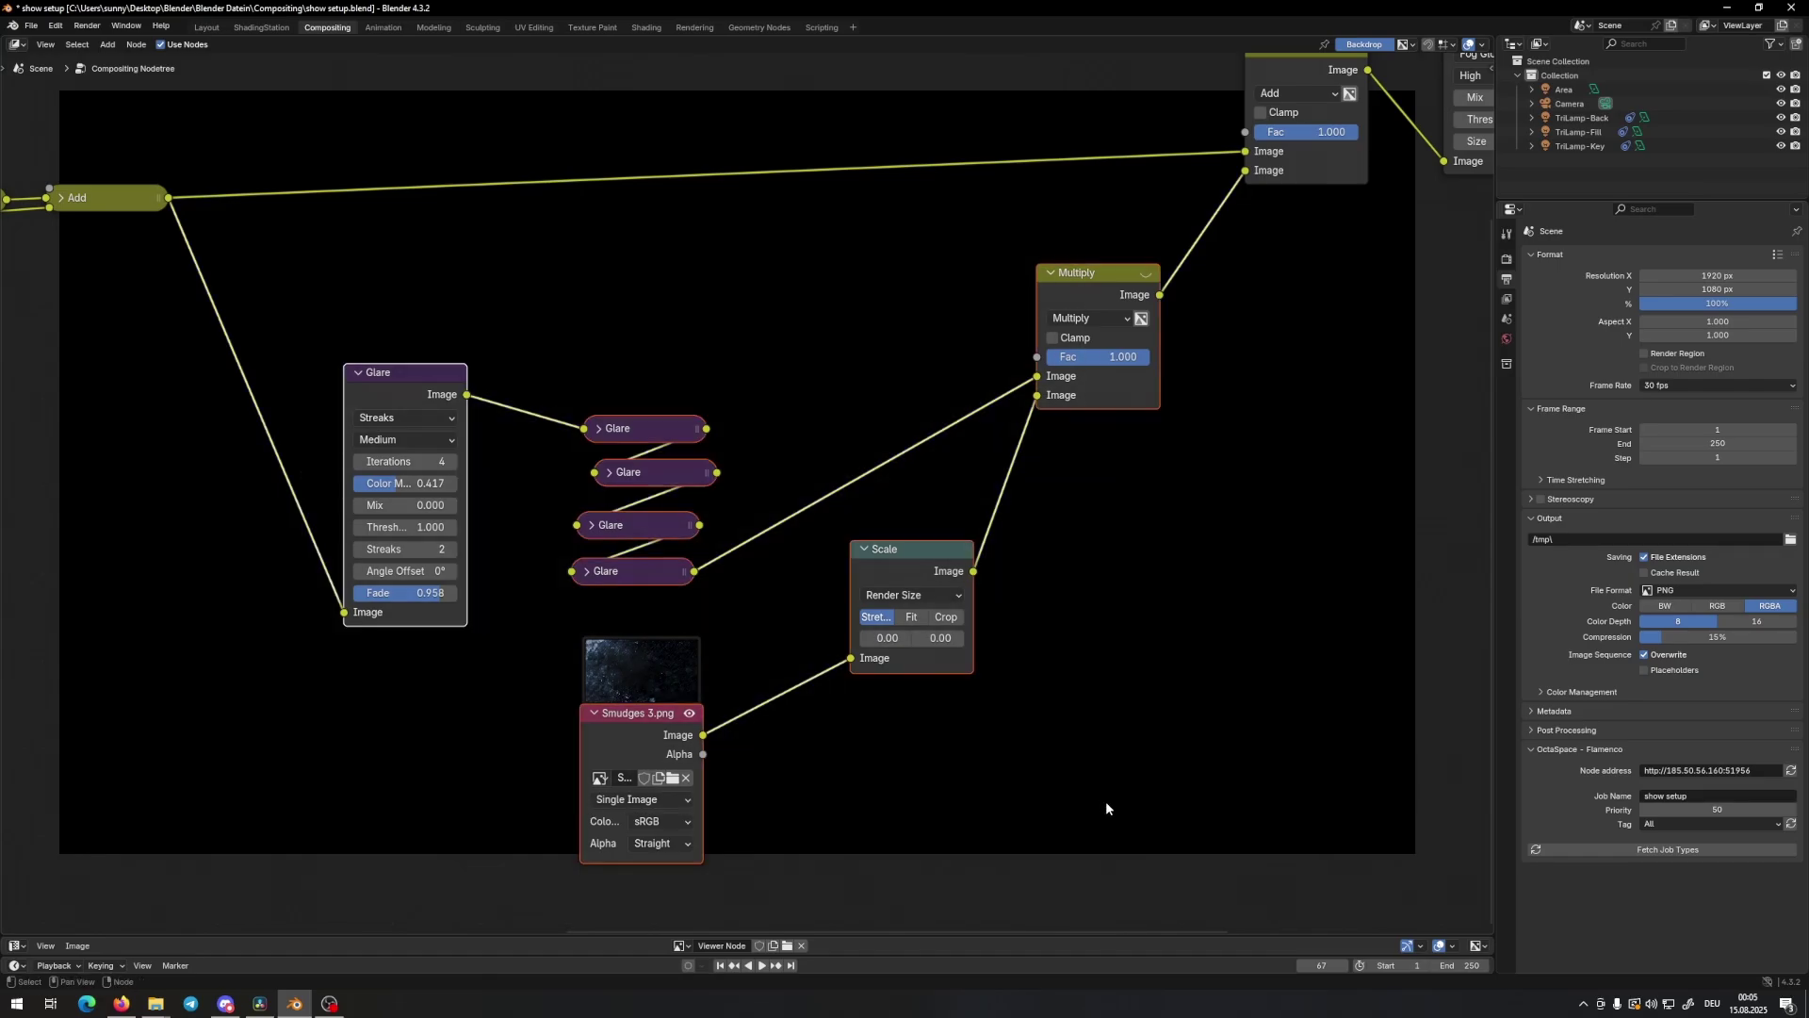
scroll(697, 519, "up", 3)
left_click(576, 263)
left_click_drag(574, 264, 550, 284)
scroll(1026, 400, "down", 2)
middle_click_drag(1062, 406, 1027, 408)
scroll(1026, 408, "up", 2)
left_click_drag(518, 422, 572, 422)
key("ctrl+z")
Expand the collapsed Glare nodes to inspect the Fog Glow settings, and collapse them again
middle_click_drag(694, 436, 408, 455)
left_click_drag(492, 291, 746, 594)
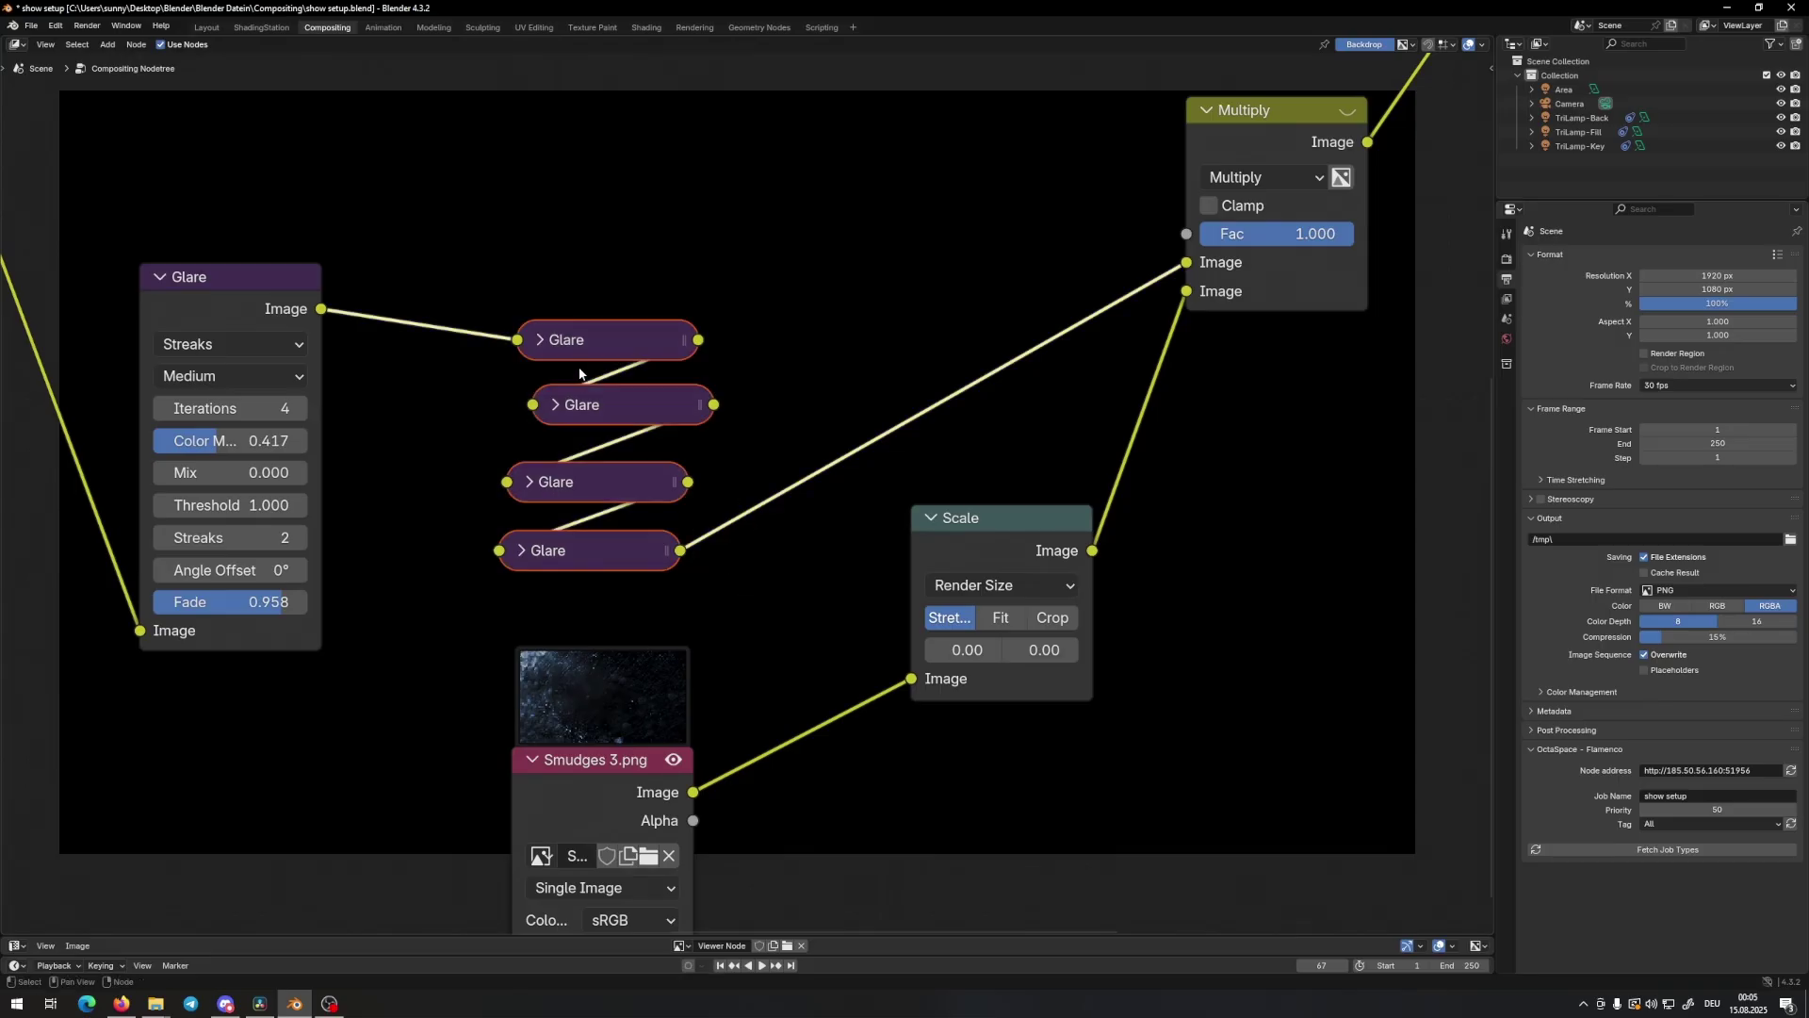
left_click_drag(514, 282, 744, 569)
left_click_drag(467, 285, 718, 585)
key("h")
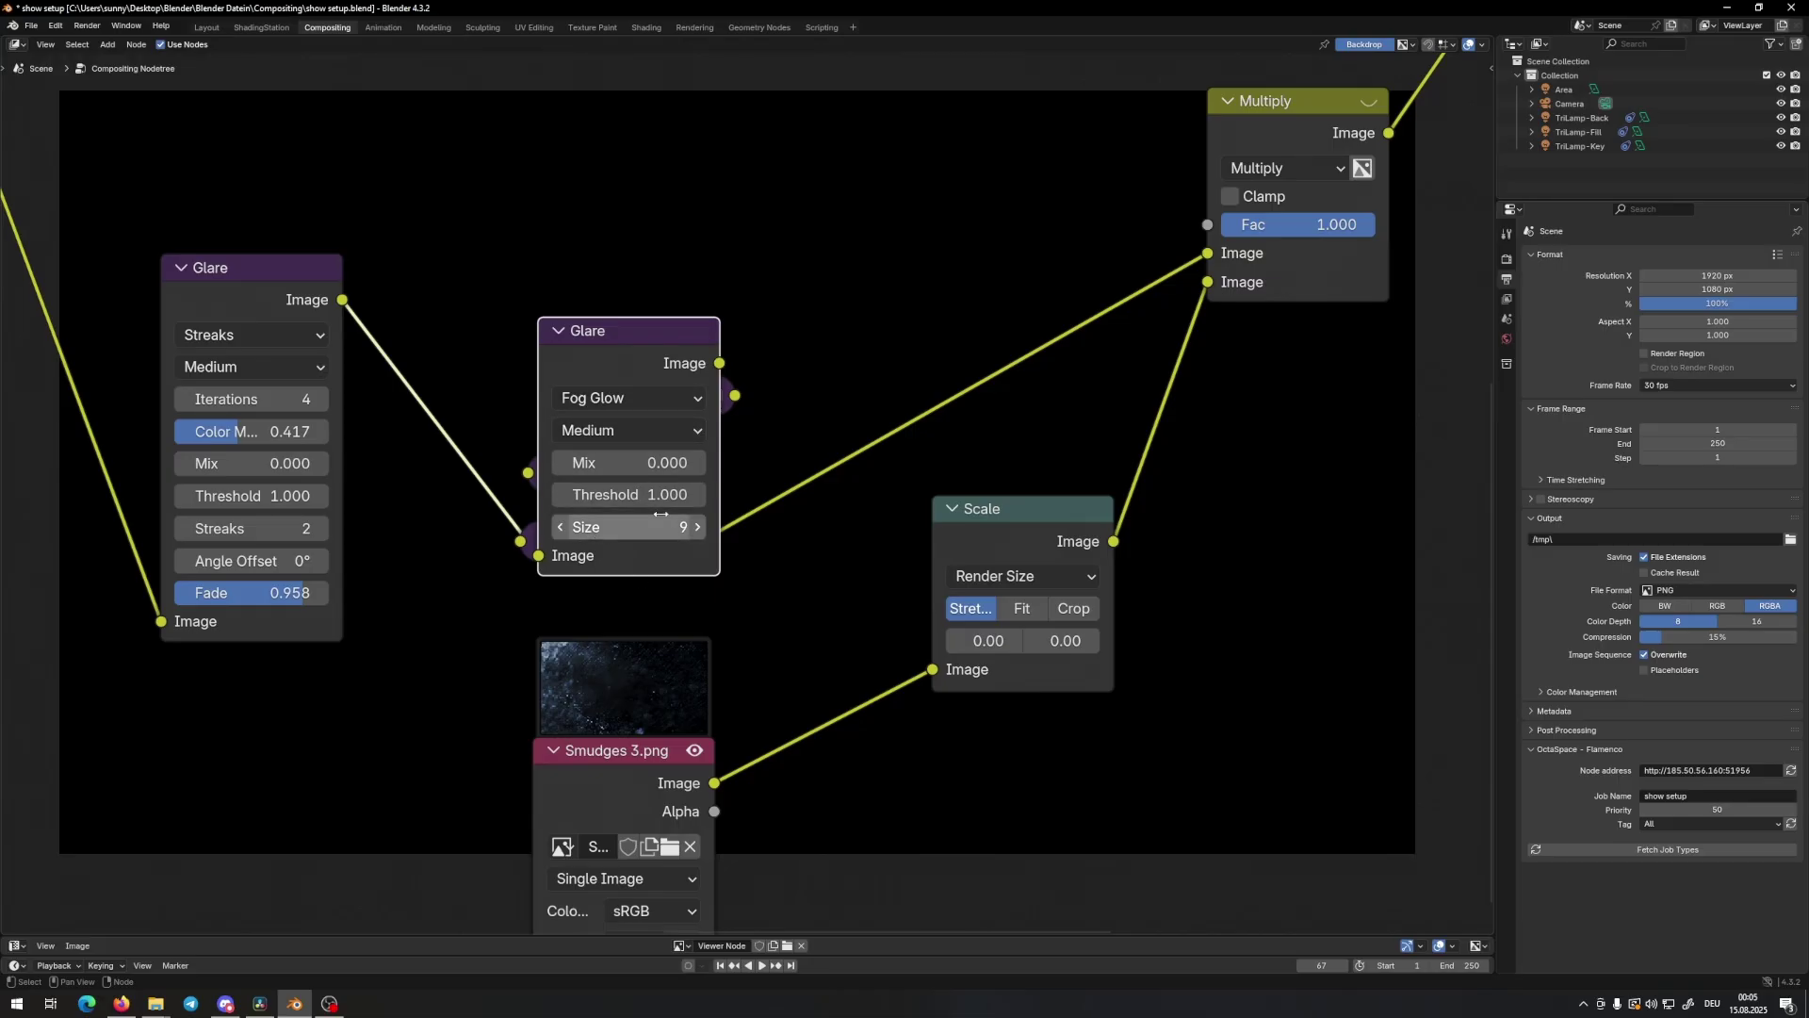
key("h")
Select the Smudges 3.png image node that feeds the Scale node
scroll(269, 292, "down", 2)
left_click_drag(945, 196, 935, 189)
middle_click_drag(673, 463, 780, 296)
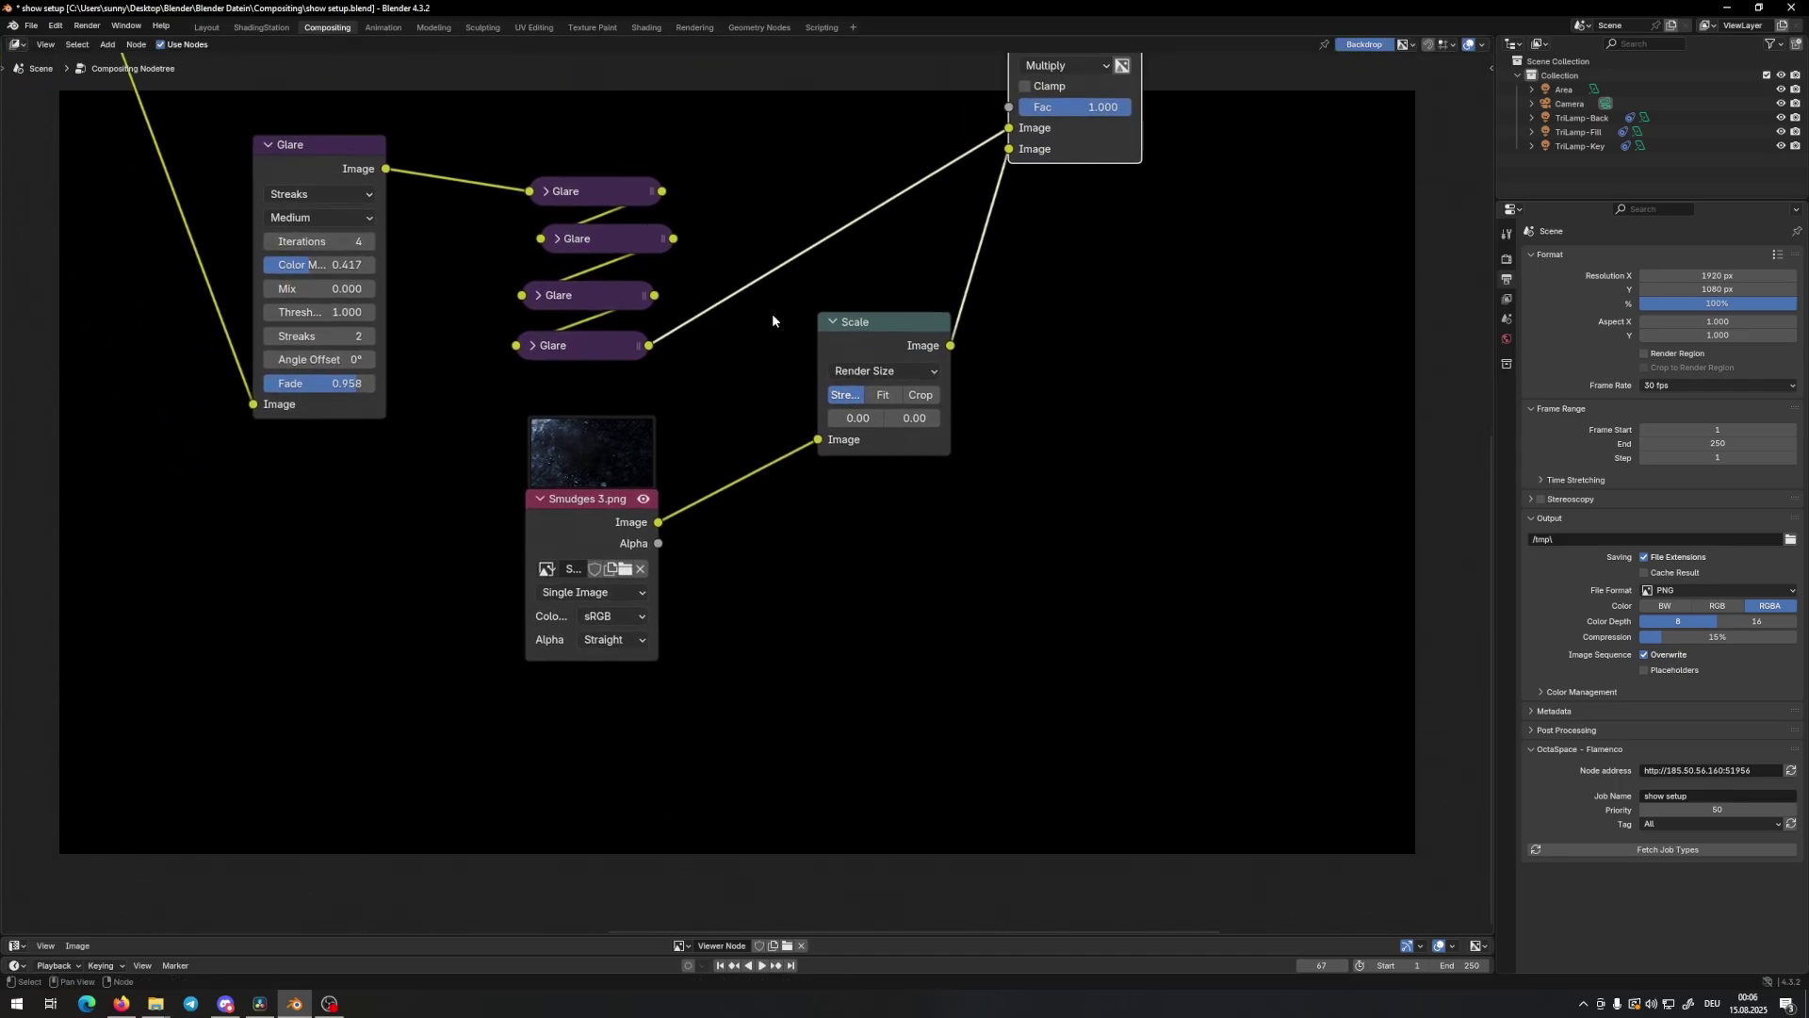
scroll(508, 577, "up", 1)
left_click_drag(482, 347, 739, 705)
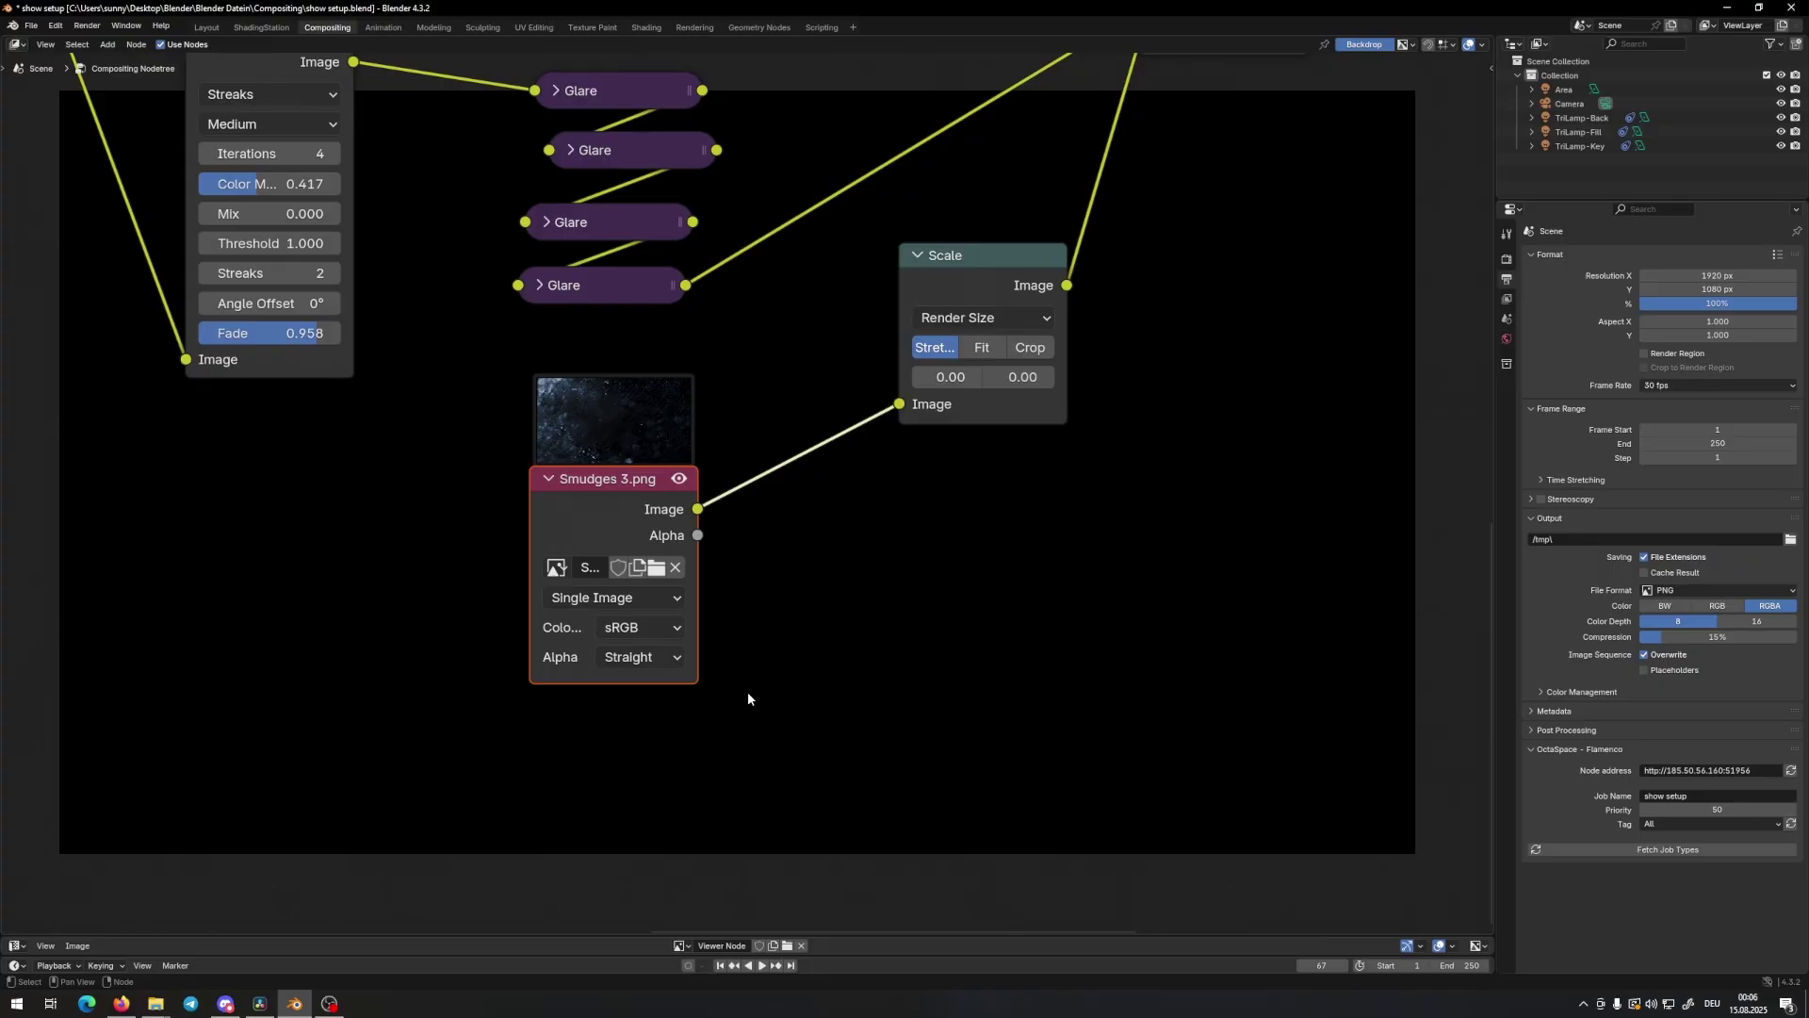
scroll(665, 694, "down", 4)
middle_click_drag(660, 702, 684, 650)
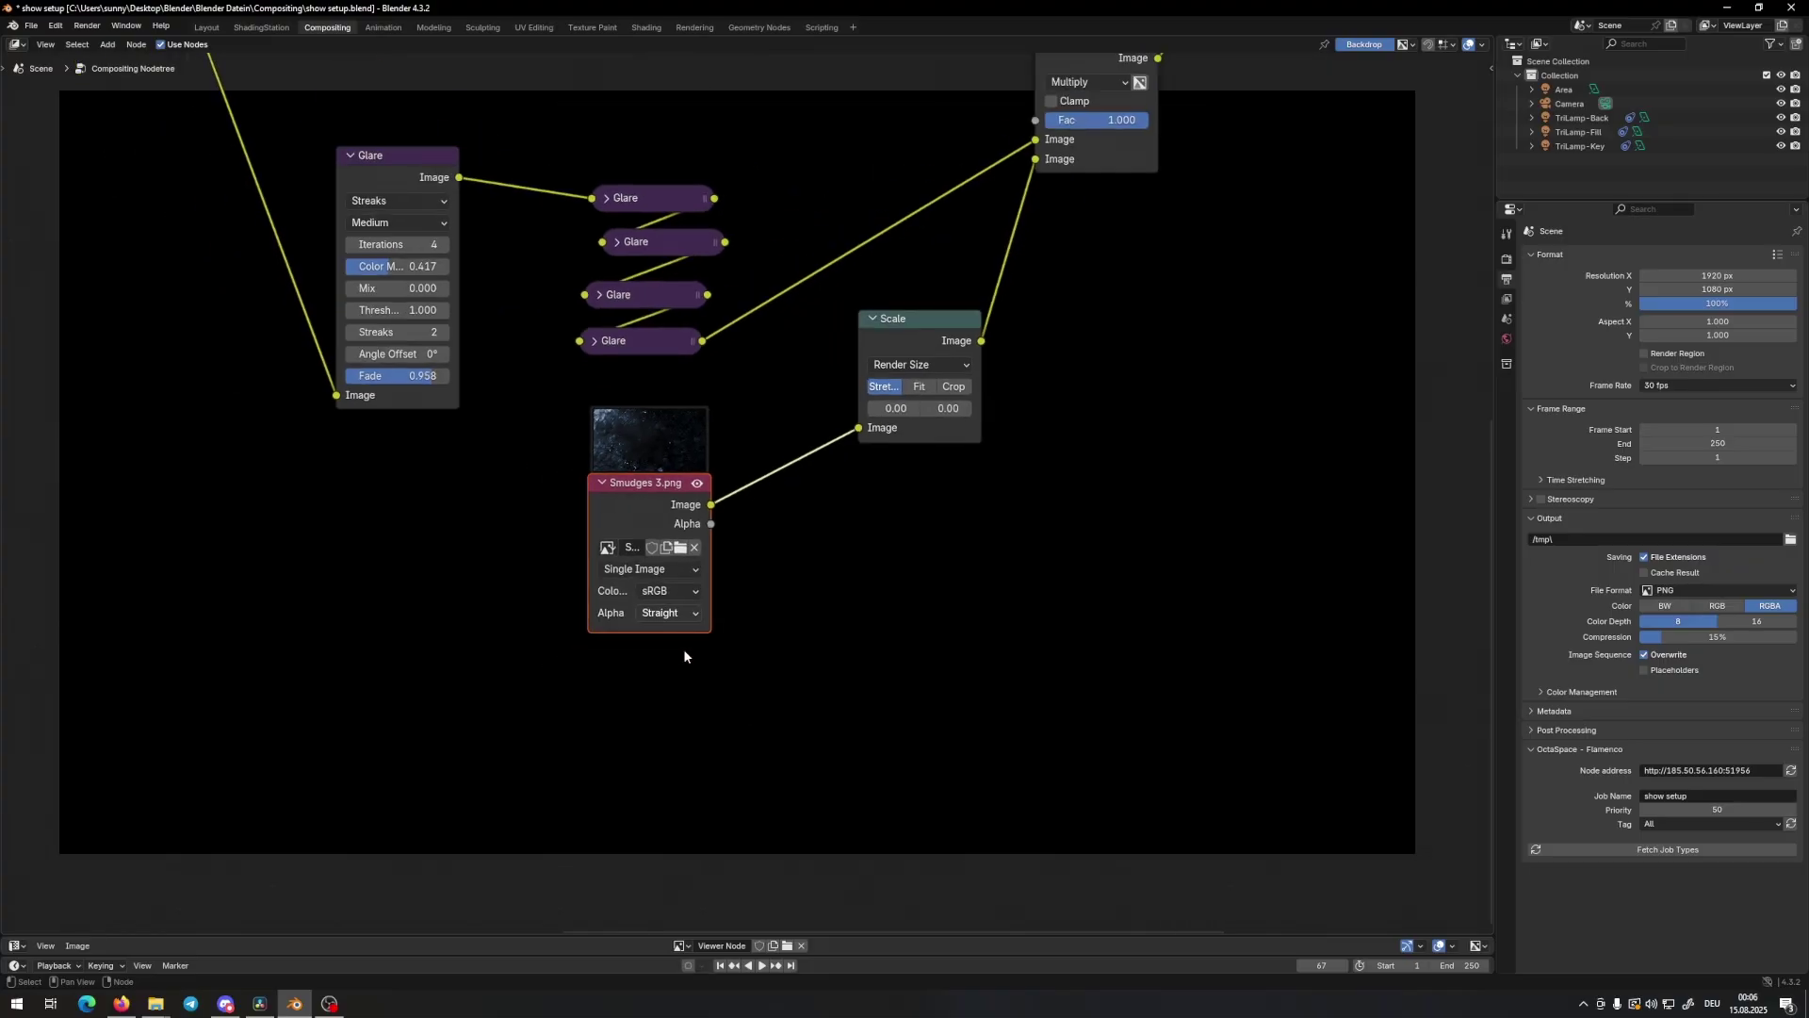
Examine the whole compositing tree from the Smudges image branch back to the denoised render passes
middle_click_drag(767, 533, 698, 587)
middle_click_drag(699, 587, 650, 629)
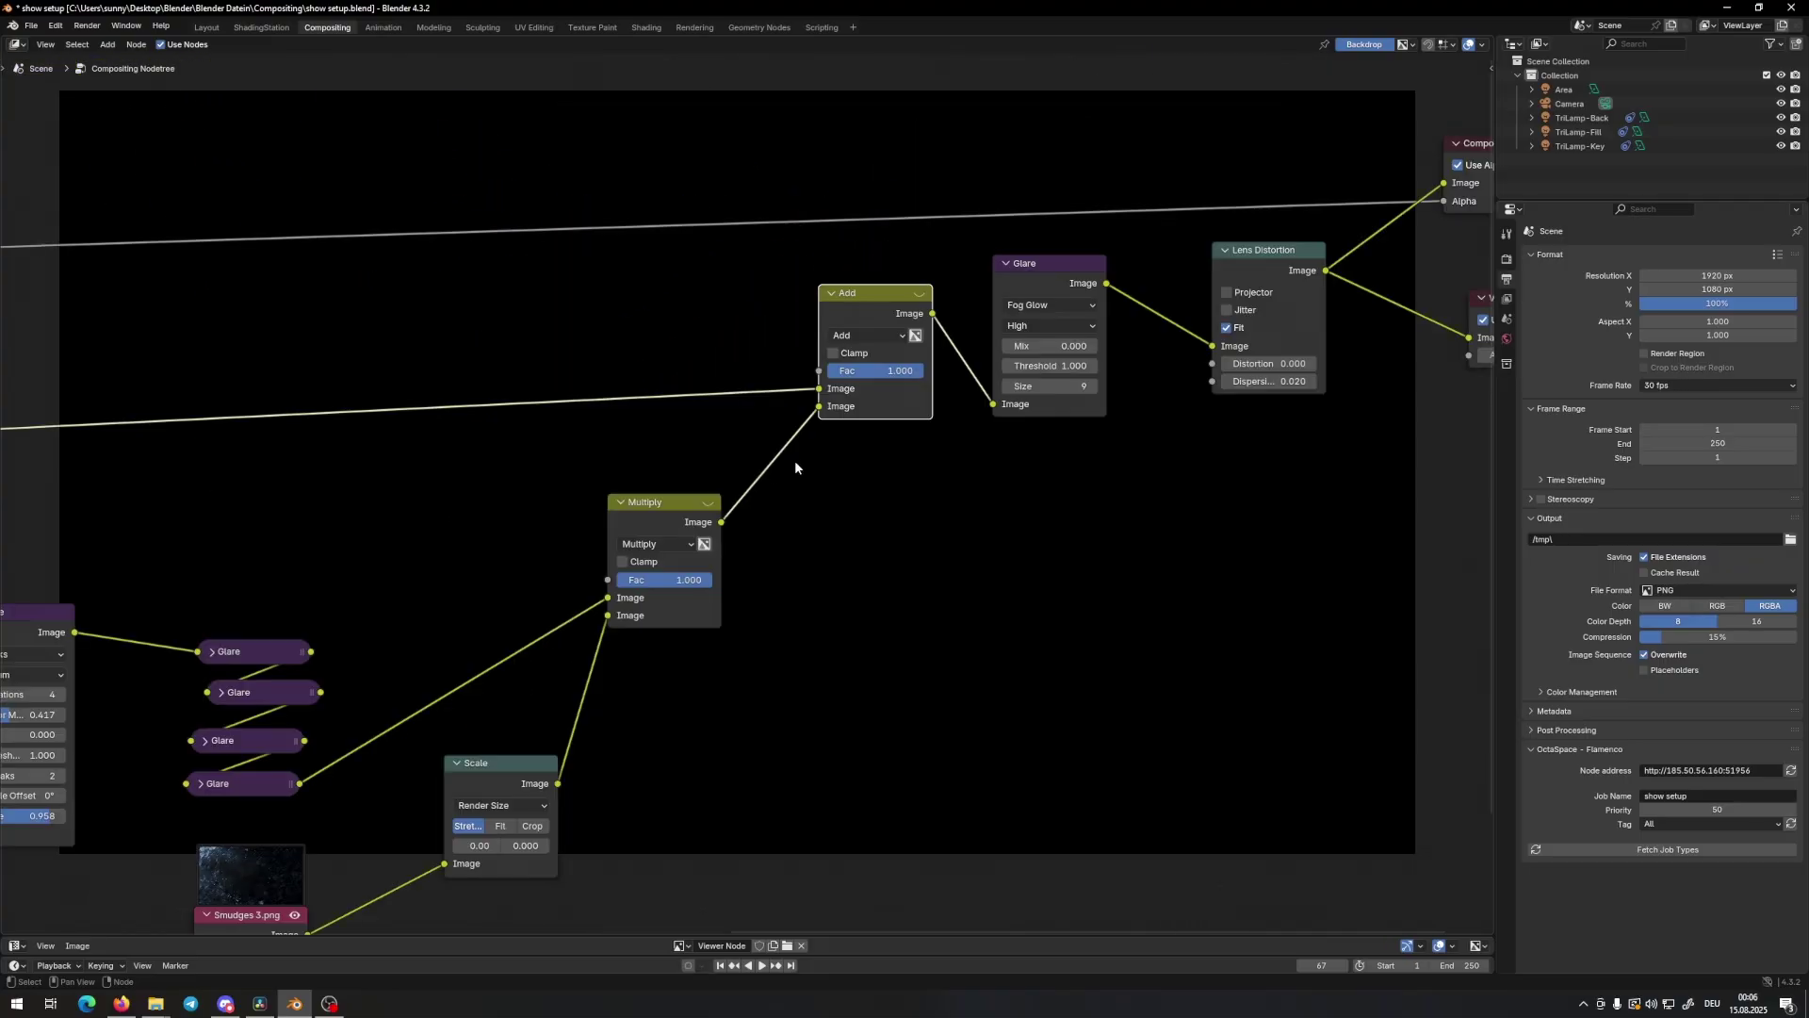
middle_click_drag(816, 461, 851, 518)
mouse_move(608, 515)
middle_mouse_down()
mouse_move(744, 467)
mouse_move(590, 492)
mouse_move(716, 420)
middle_mouse_up()
scroll(751, 489, "down", 5)
left_click_drag(437, 444, 957, 761)
middle_click_drag(347, 541, 885, 560)
scroll(885, 560, "down", 4)
left_click_drag(933, 537, 477, 389)
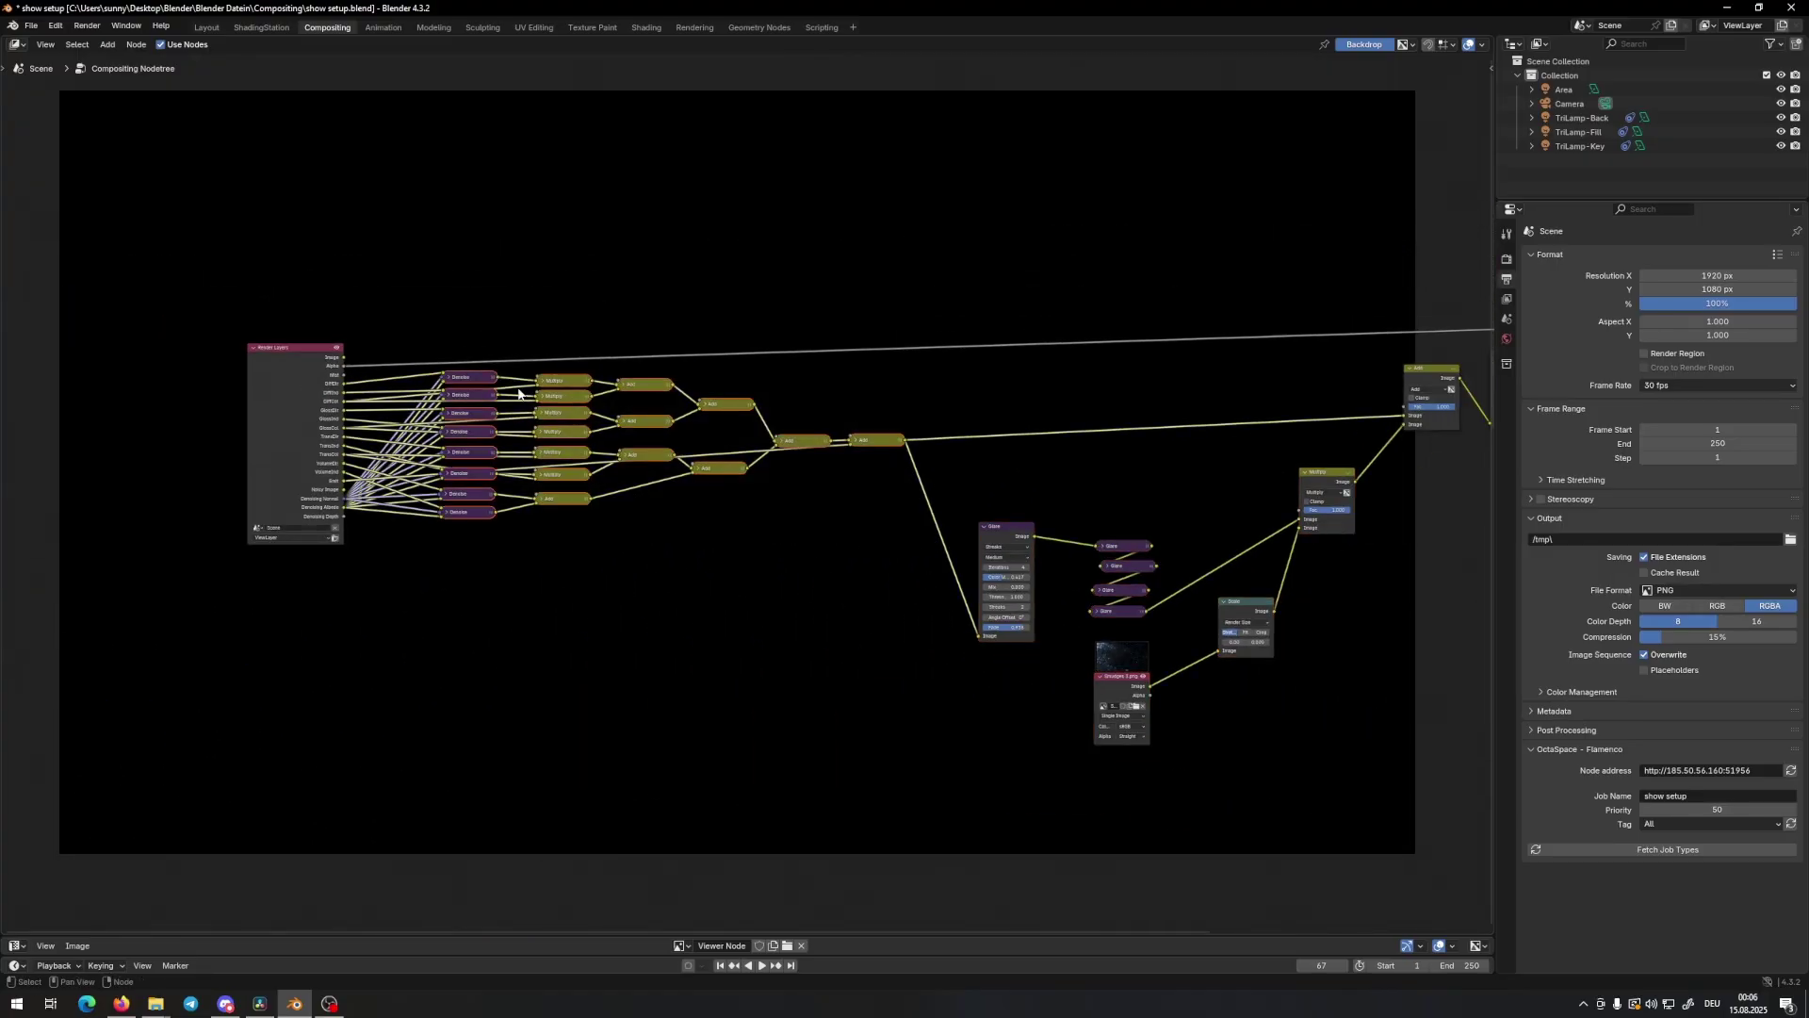
Inspect the final Fog Glow Glare and Lens Distortion nodes ahead of the Composite and Viewer outputs
middle_click_drag(1039, 403, 341, 463)
scroll(894, 472, "up", 5)
left_click_drag(625, 307, 654, 307)
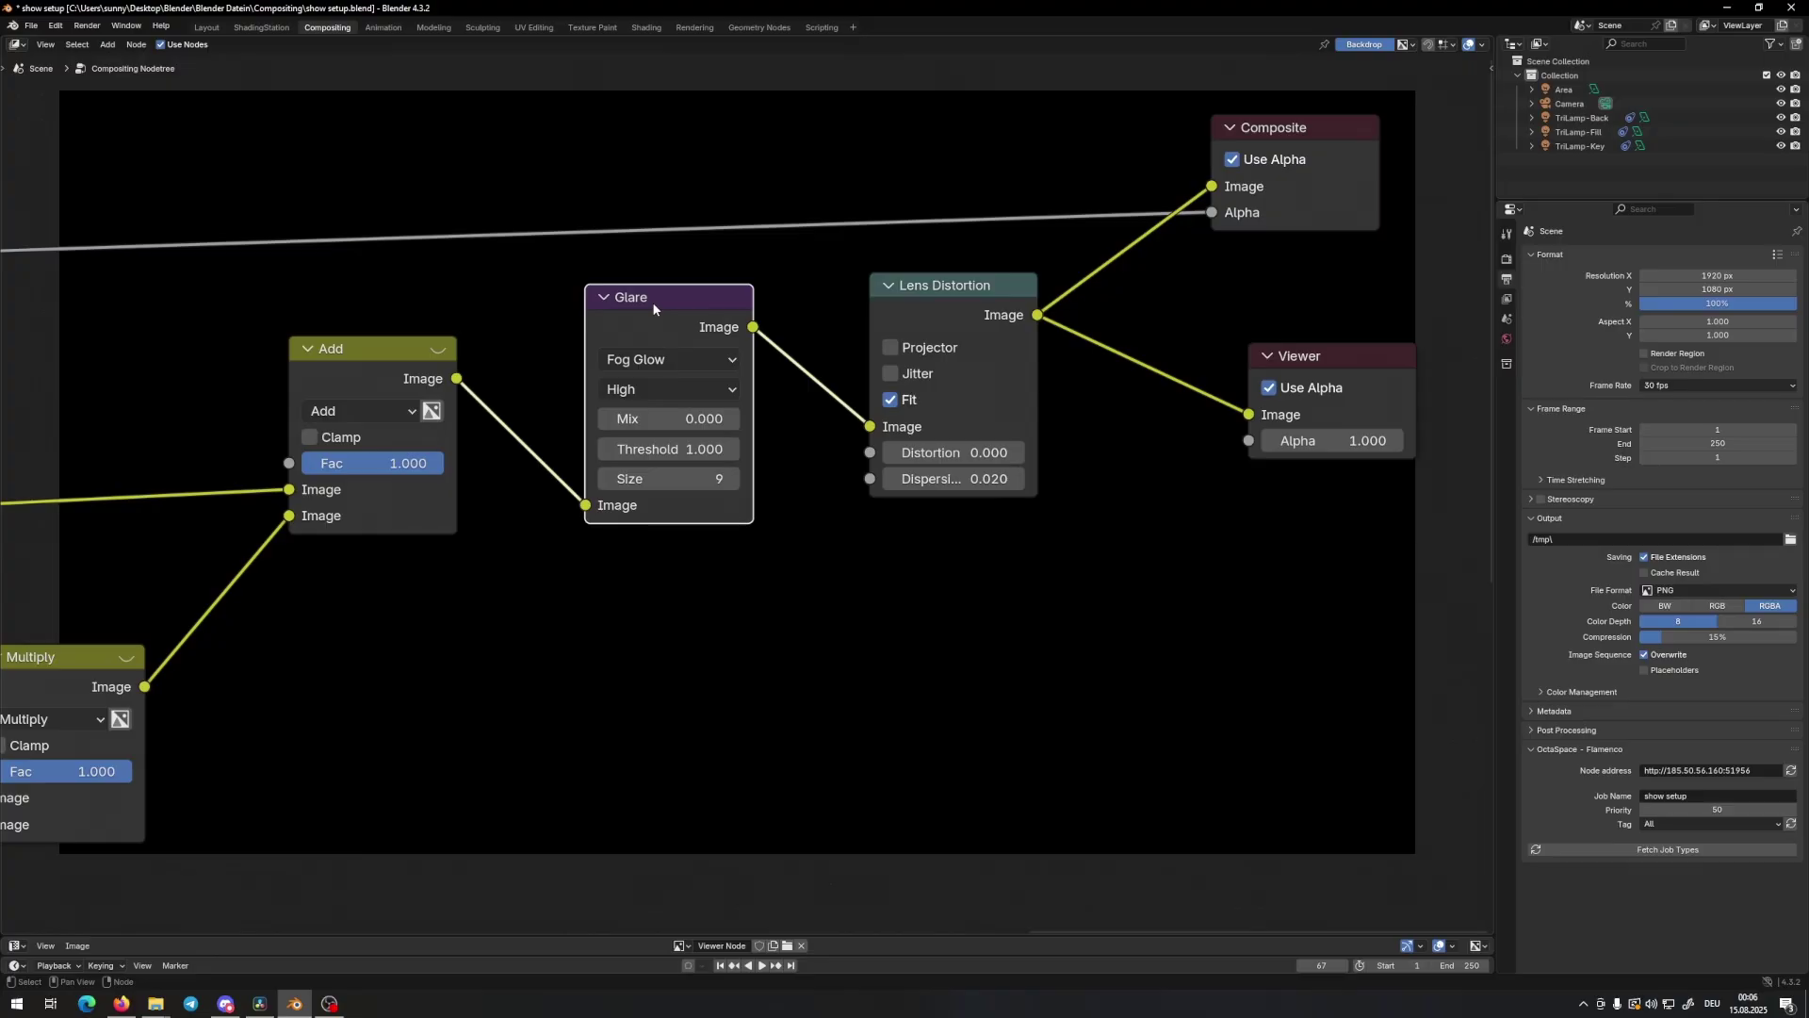
scroll(654, 307, "down", 1)
left_click(835, 365)
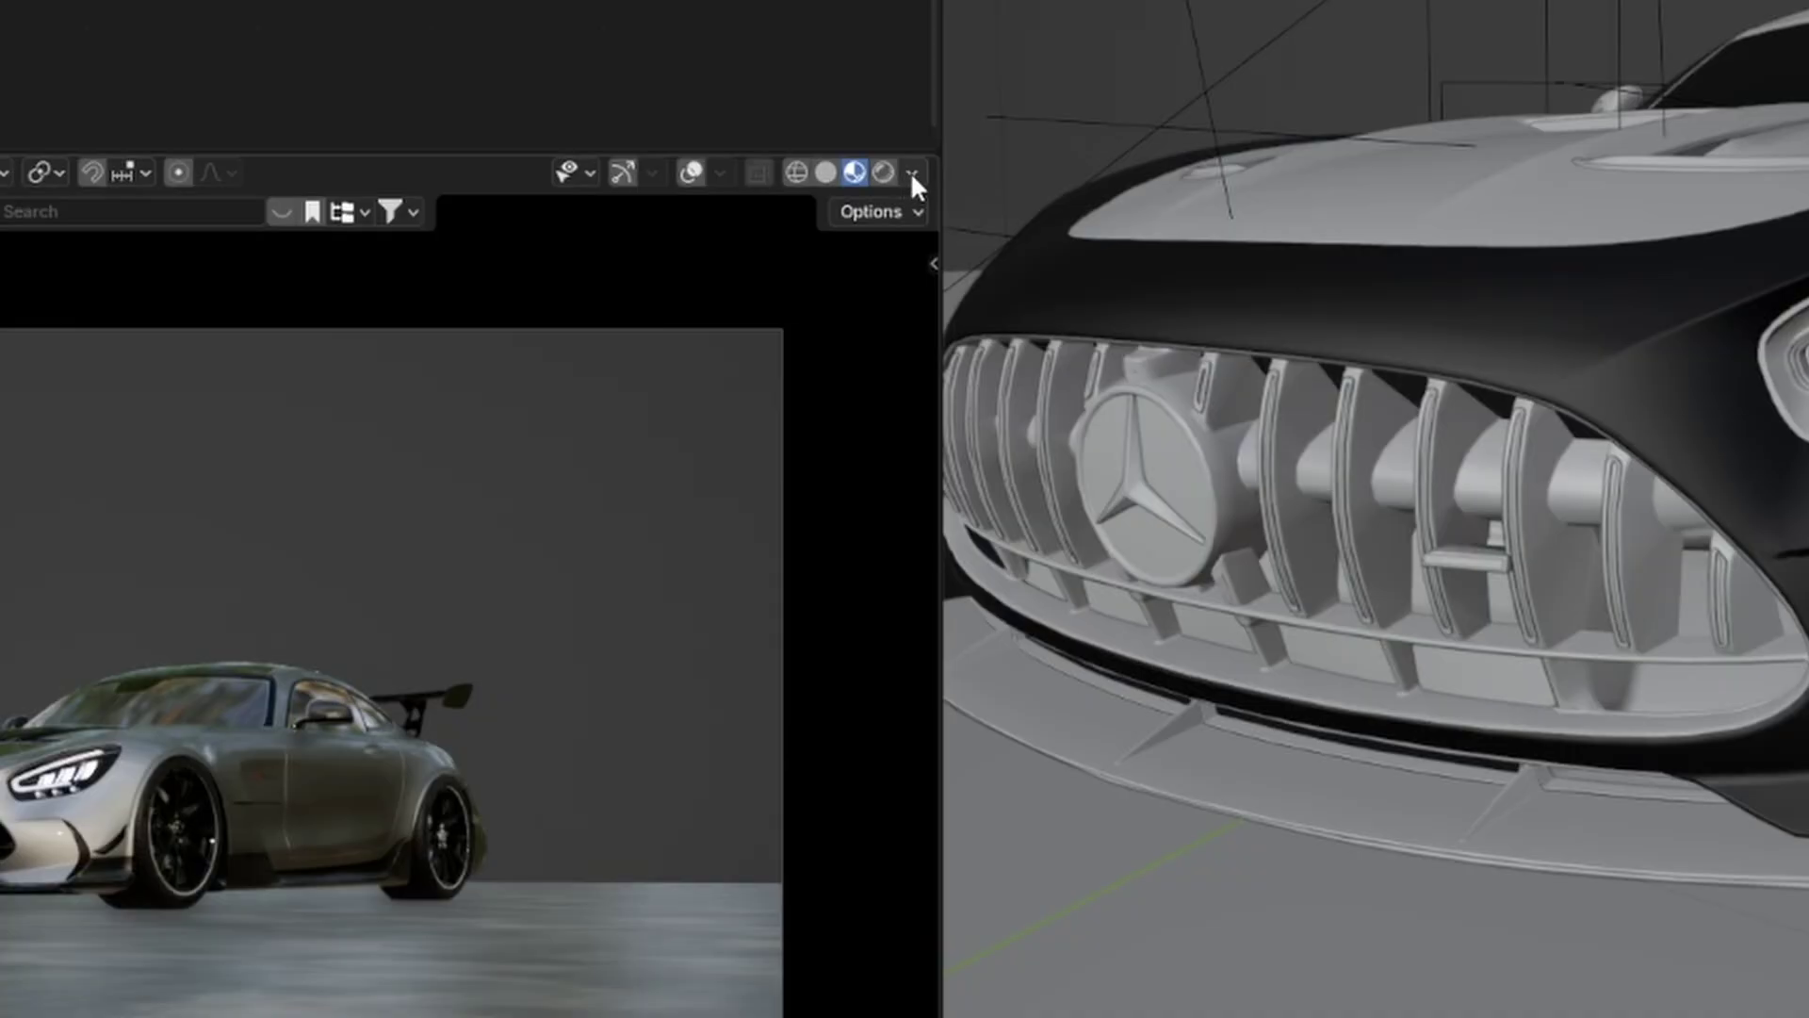
Set the camera viewport's render pass to Emission and make a viewport render image of it
left_click(912, 173)
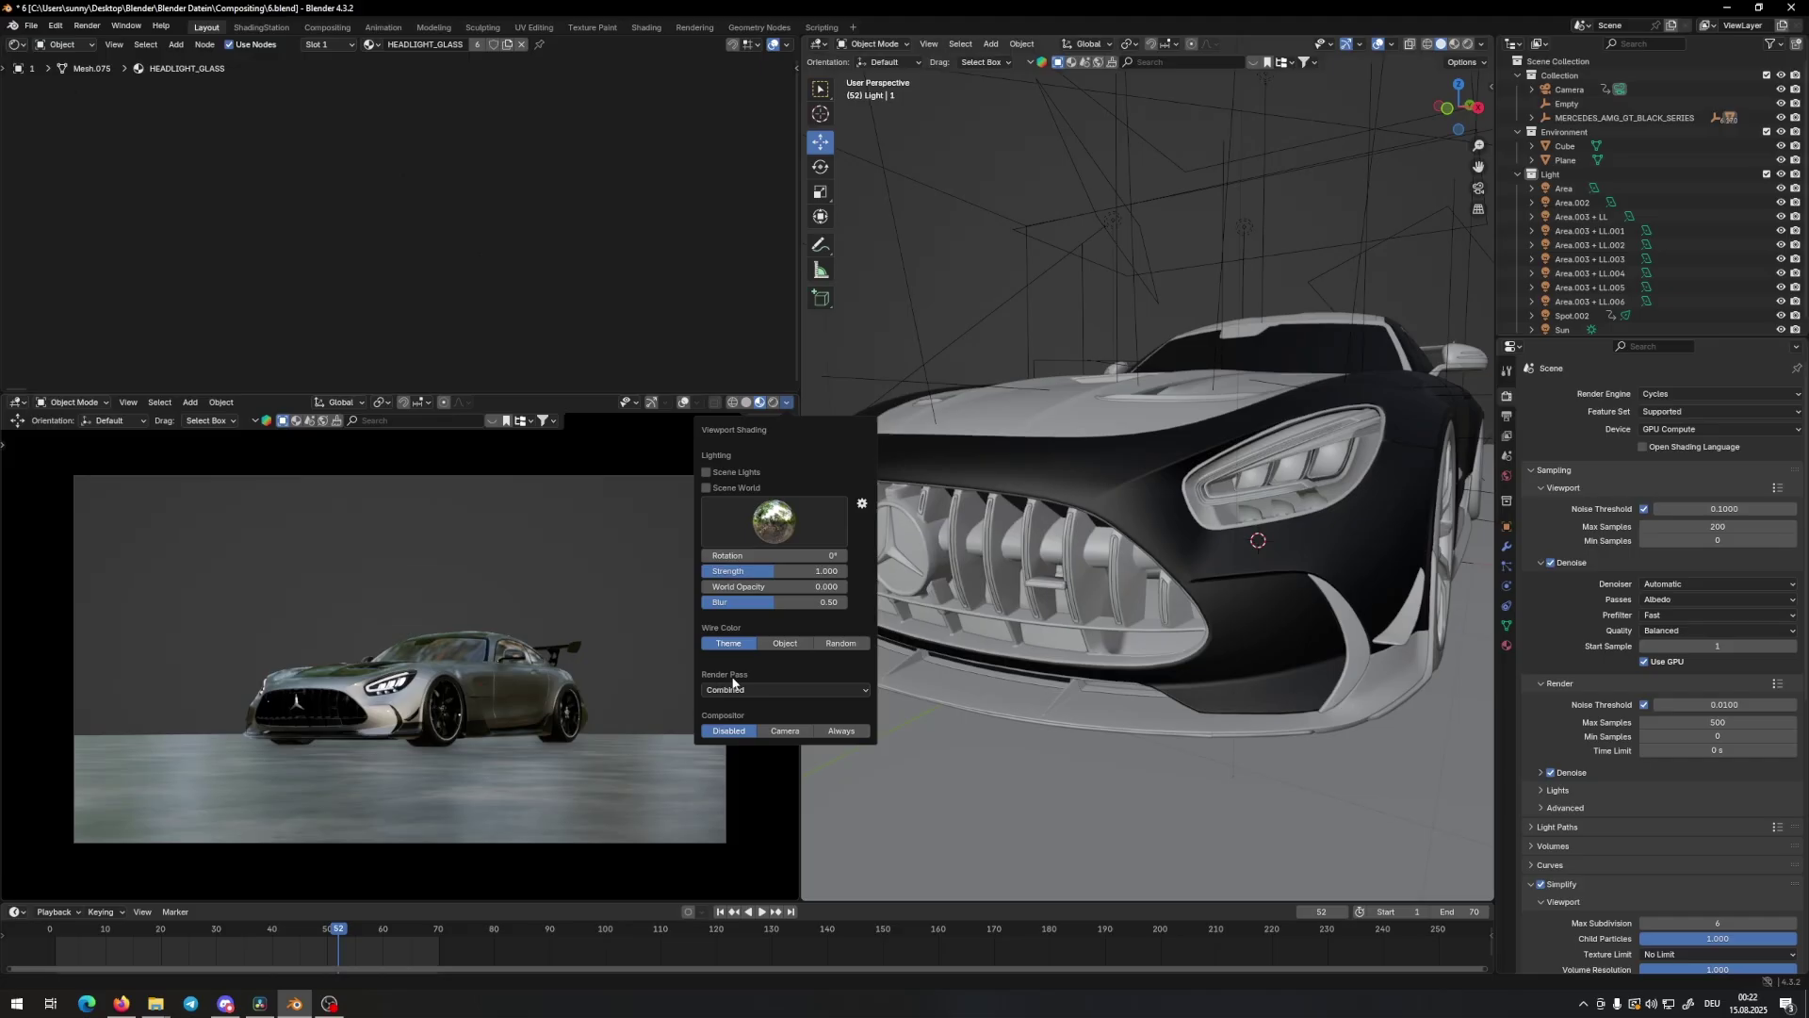
left_click(822, 788)
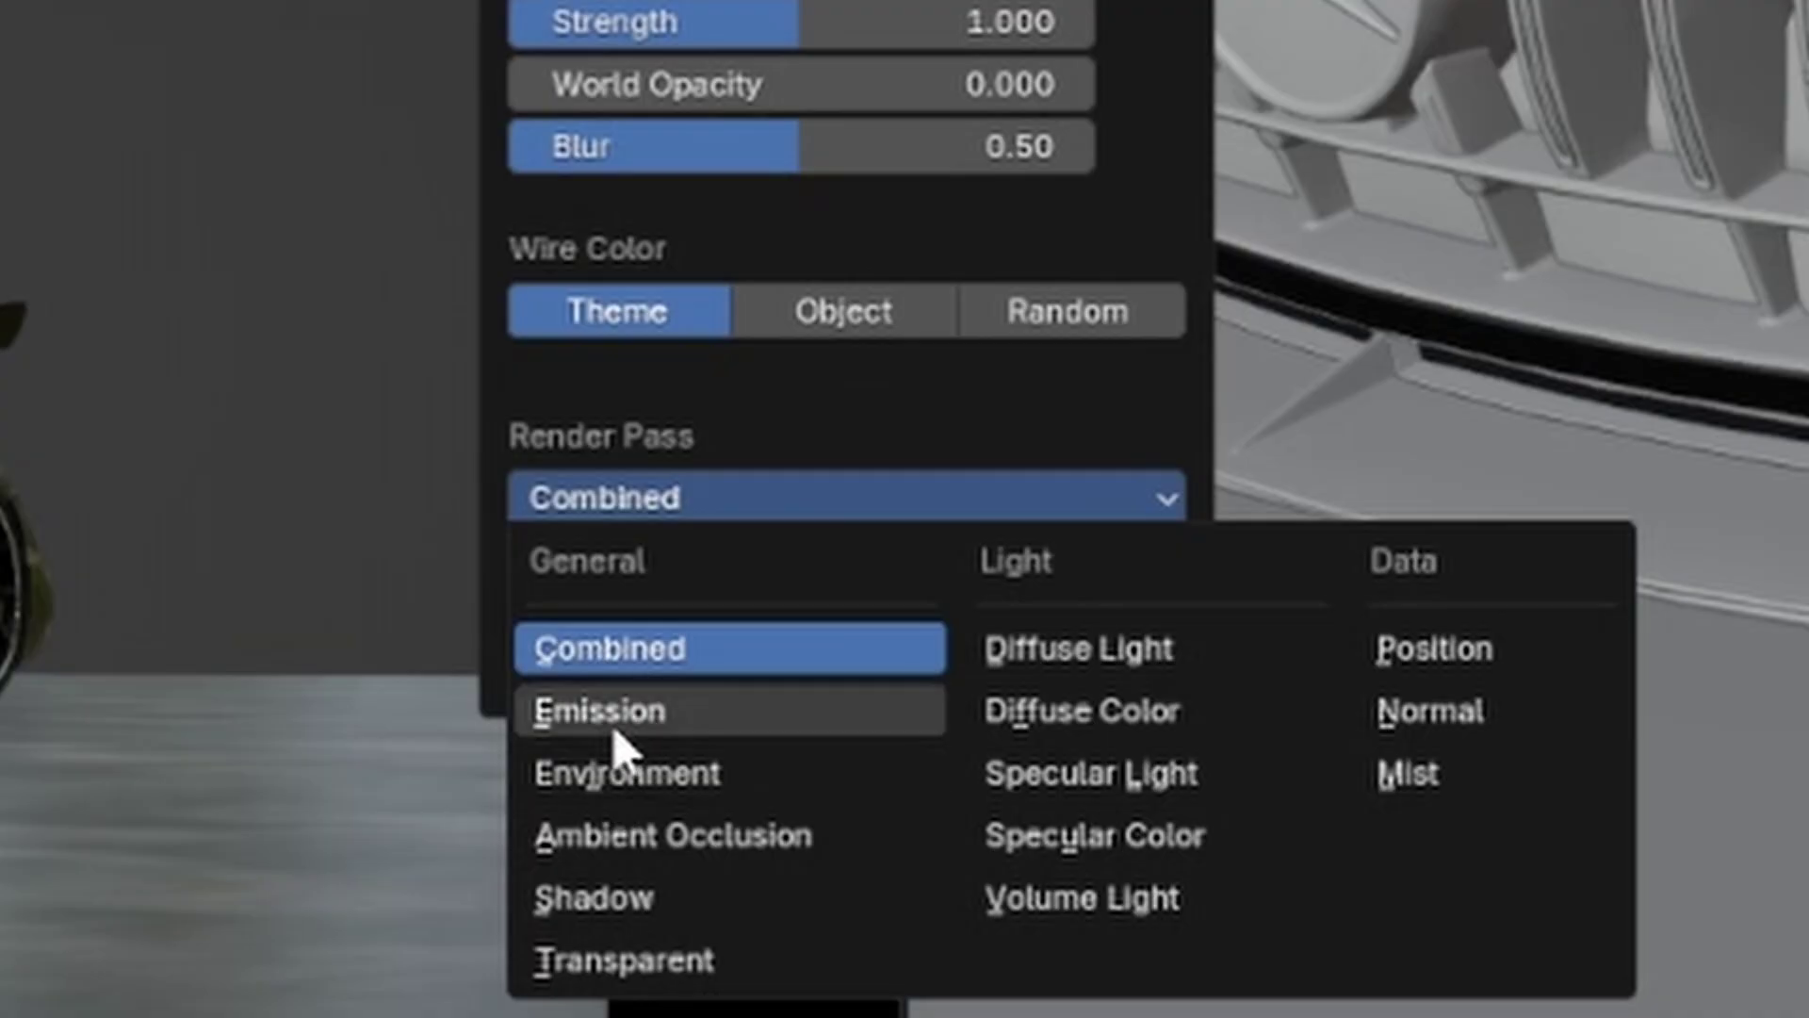
left_click(726, 744)
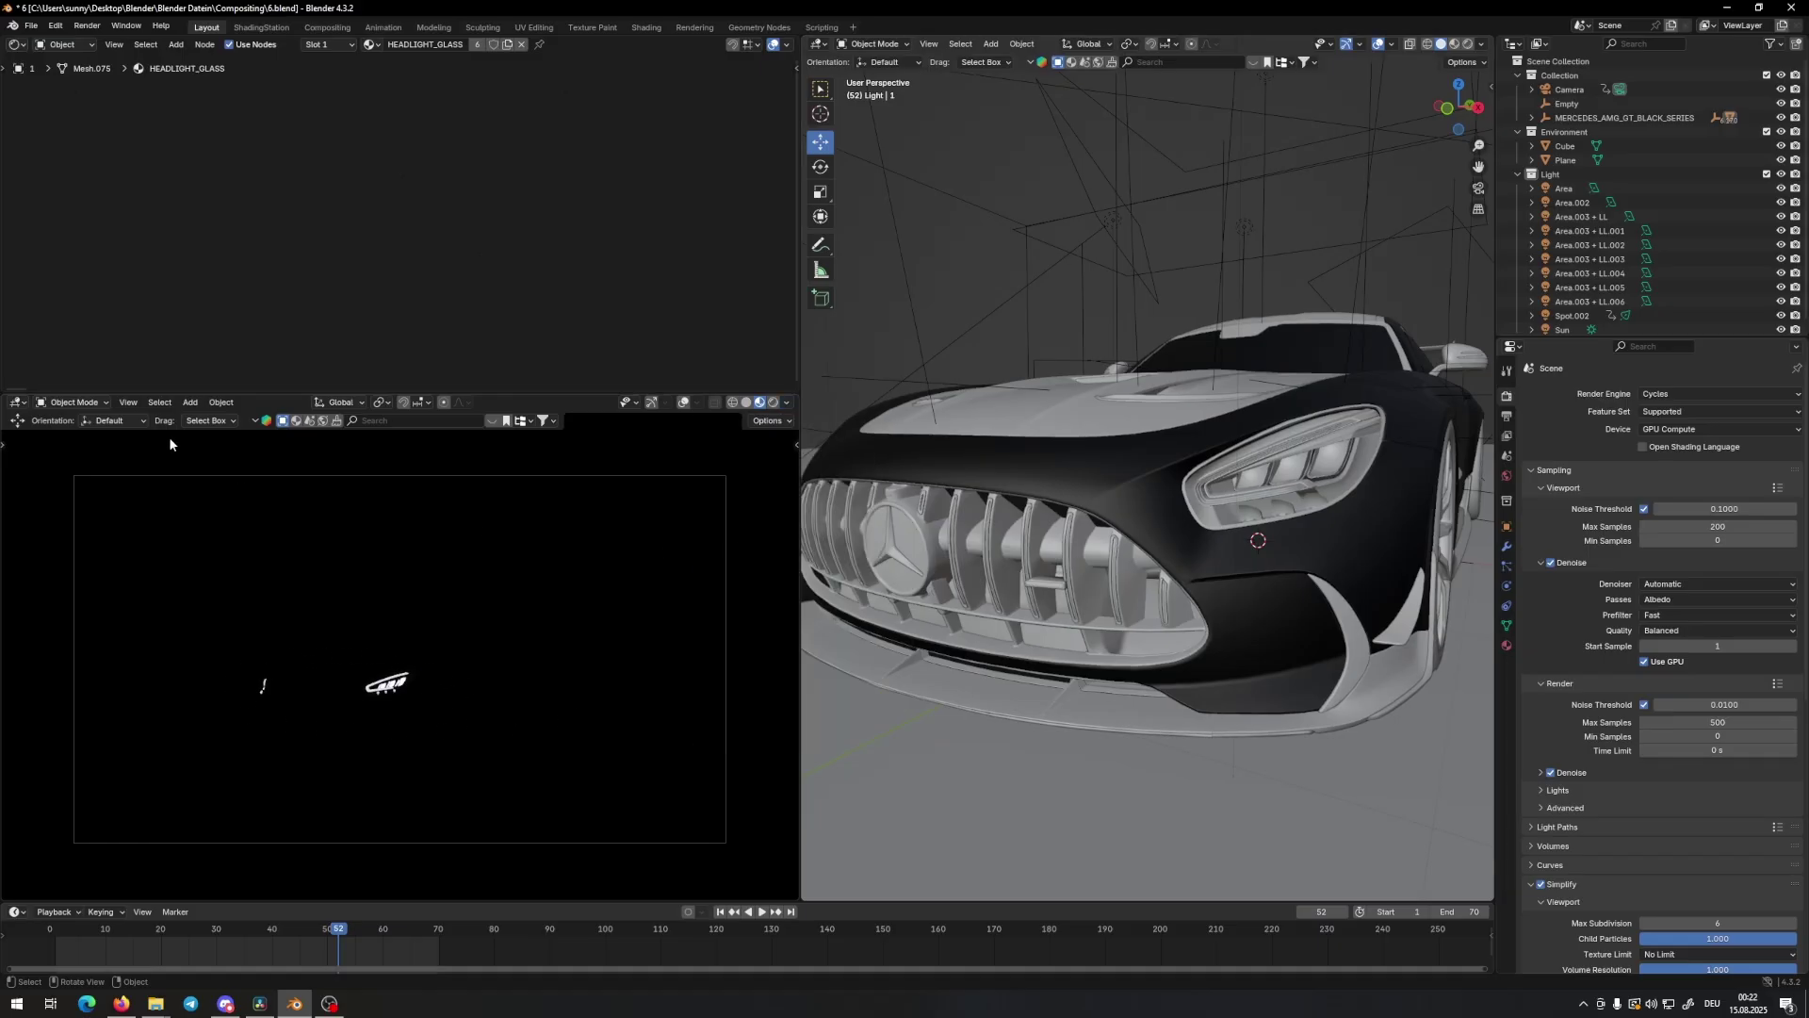
left_click(128, 402)
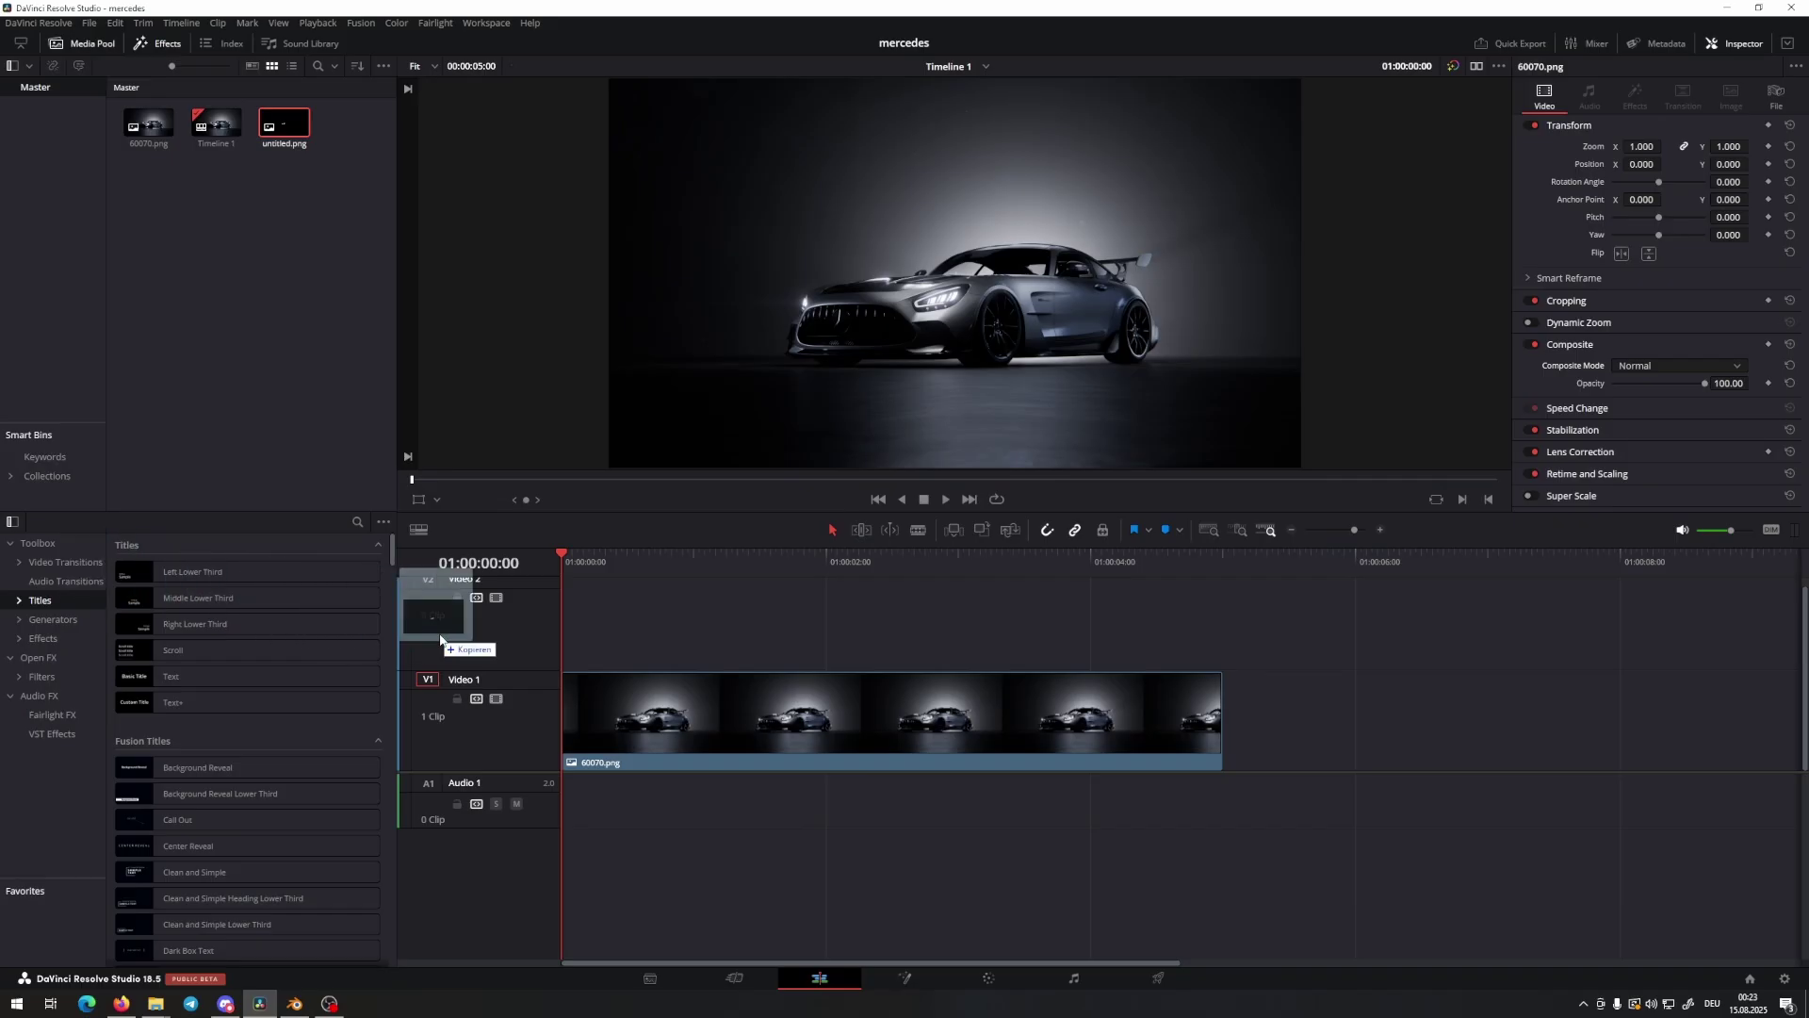
In DaVinci Resolve, place untitled.png on Video 2 above 60070.png and set its composite mode to Screen
left_click_drag(457, 612, 608, 664)
left_click(729, 726)
left_click(1649, 367)
scroll(1655, 443, "down", 7)
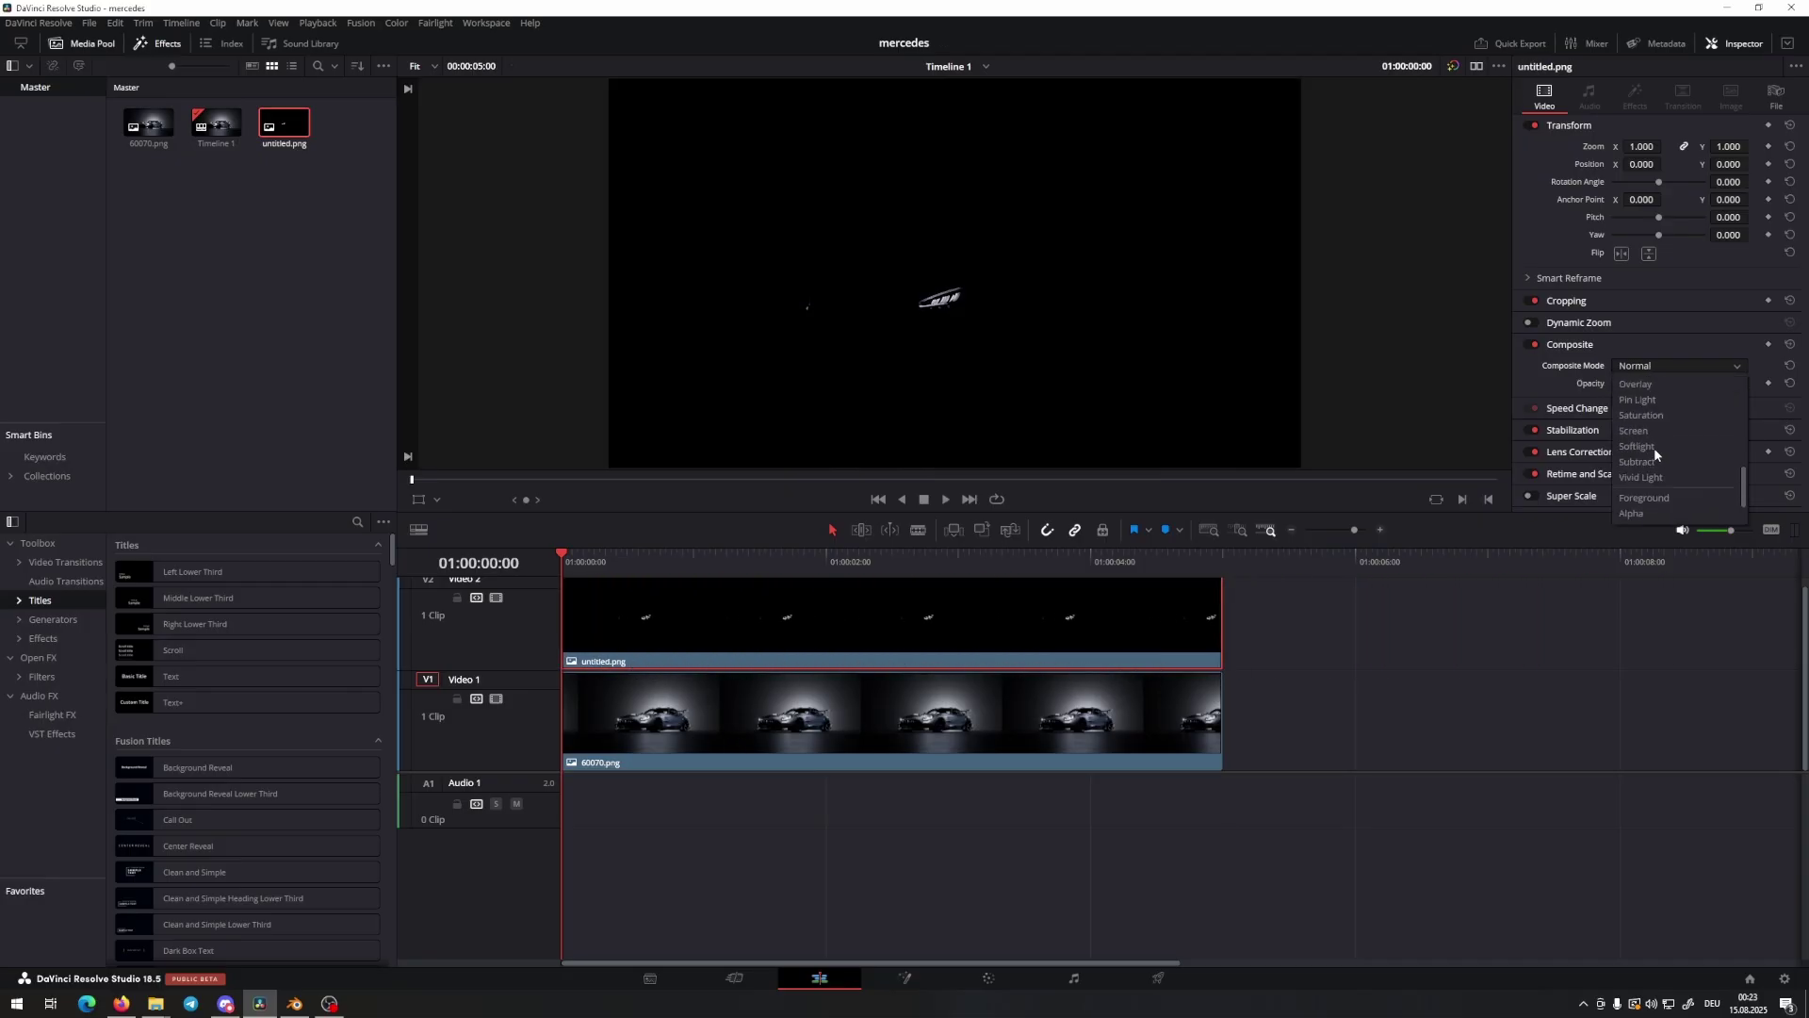
left_click(1656, 389)
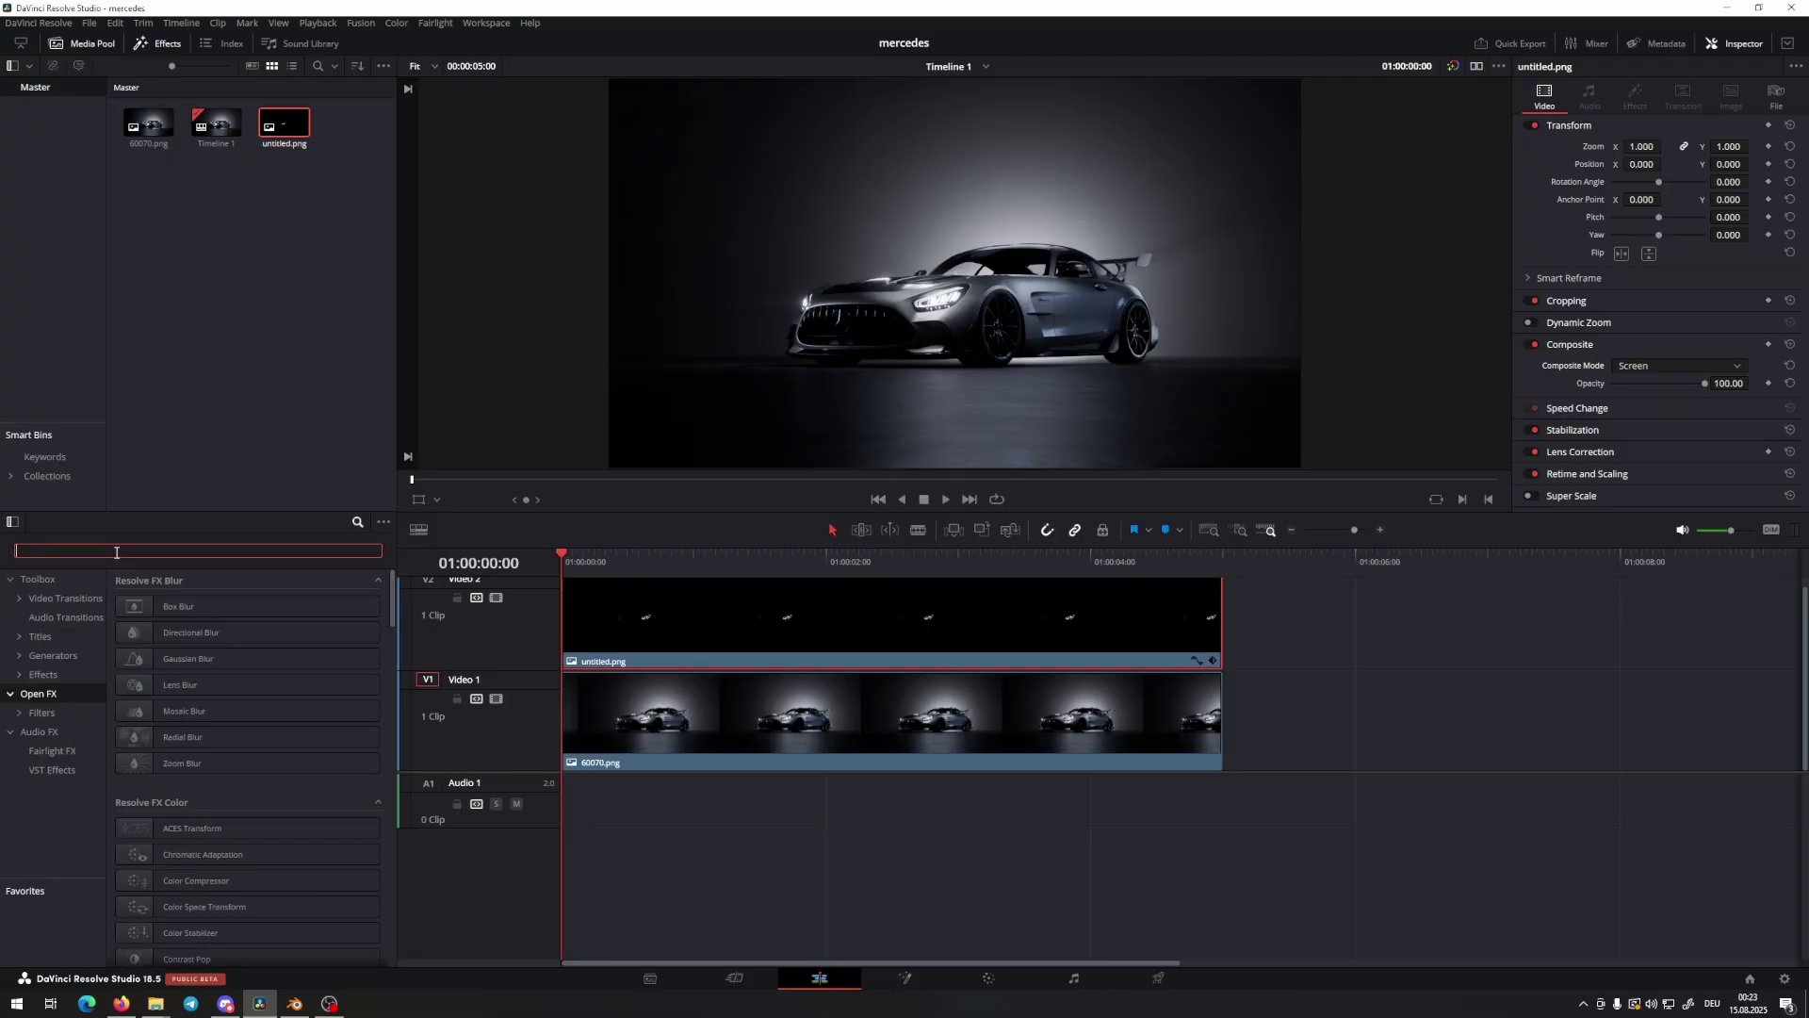
Apply the Lens Reflections effect to the untitled.png clip with the Streaks preset and increase its global brightness
type("lens")
left_click_drag(223, 699, 787, 653)
left_click(1656, 390)
left_click(1669, 258)
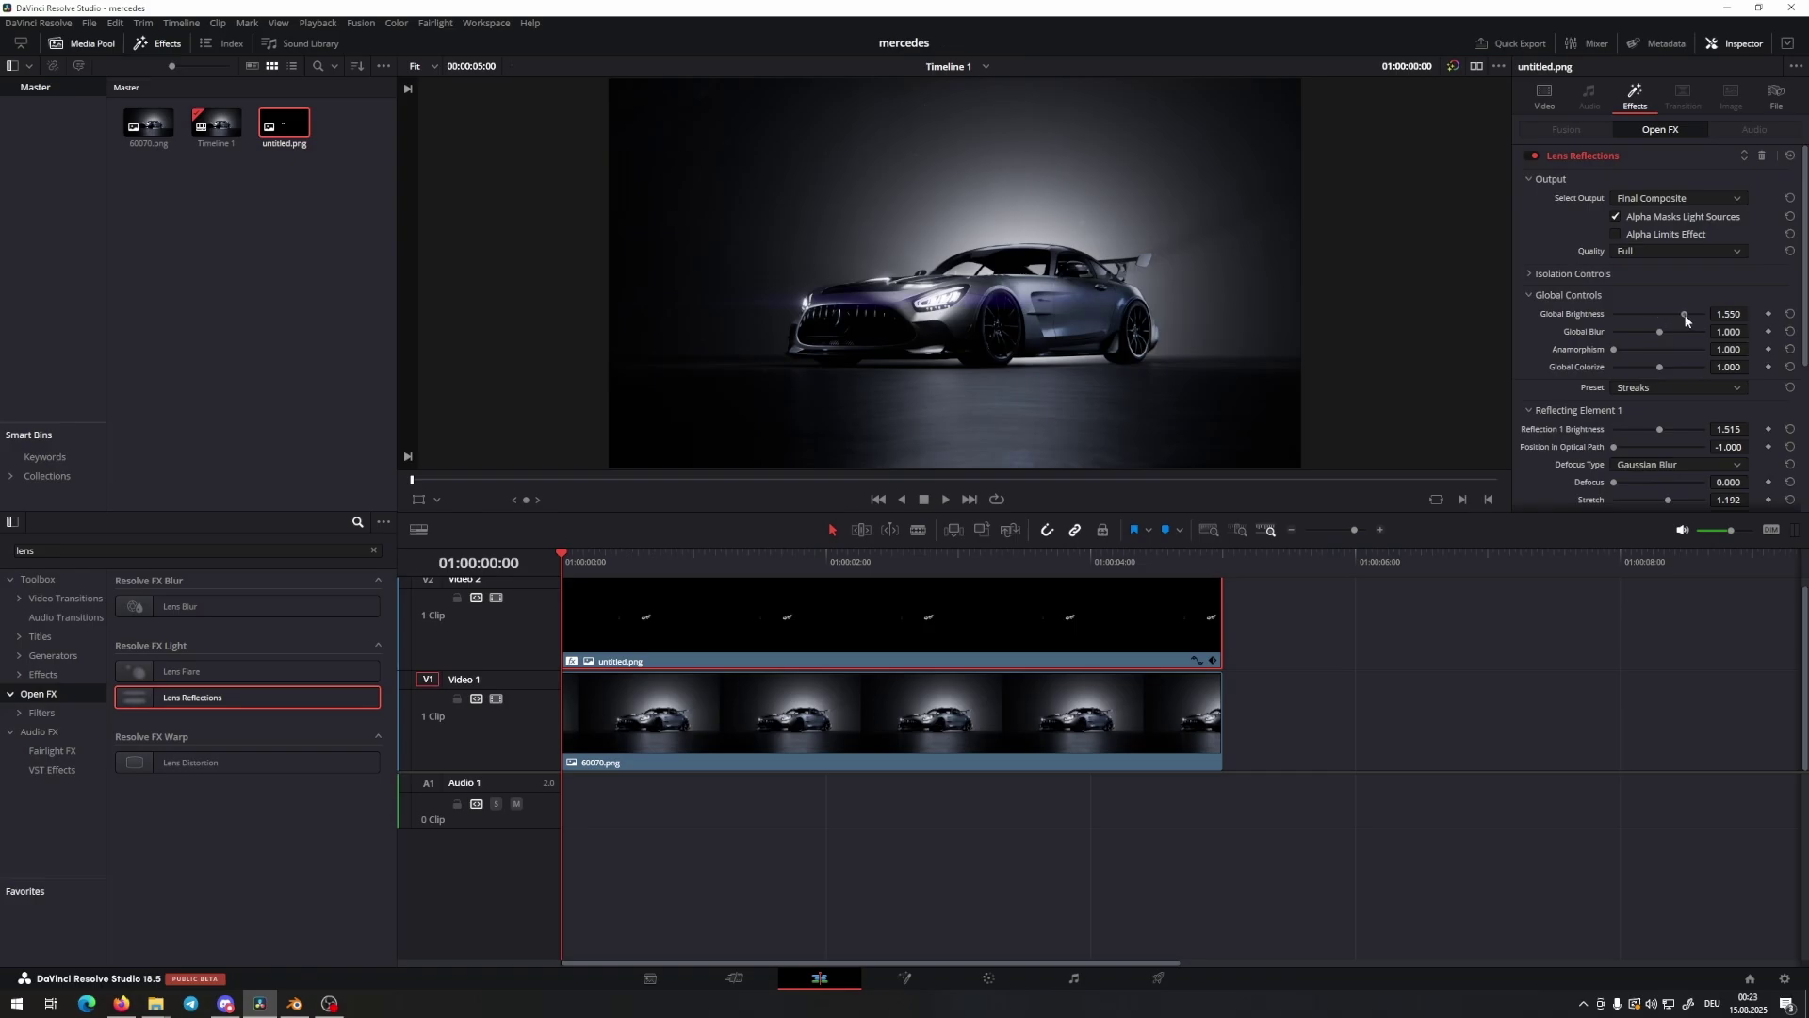
left_click_drag(1702, 316, 1701, 323)
Change the colour of Reflecting Element 1 to white (#ffffff)
left_click(1625, 341)
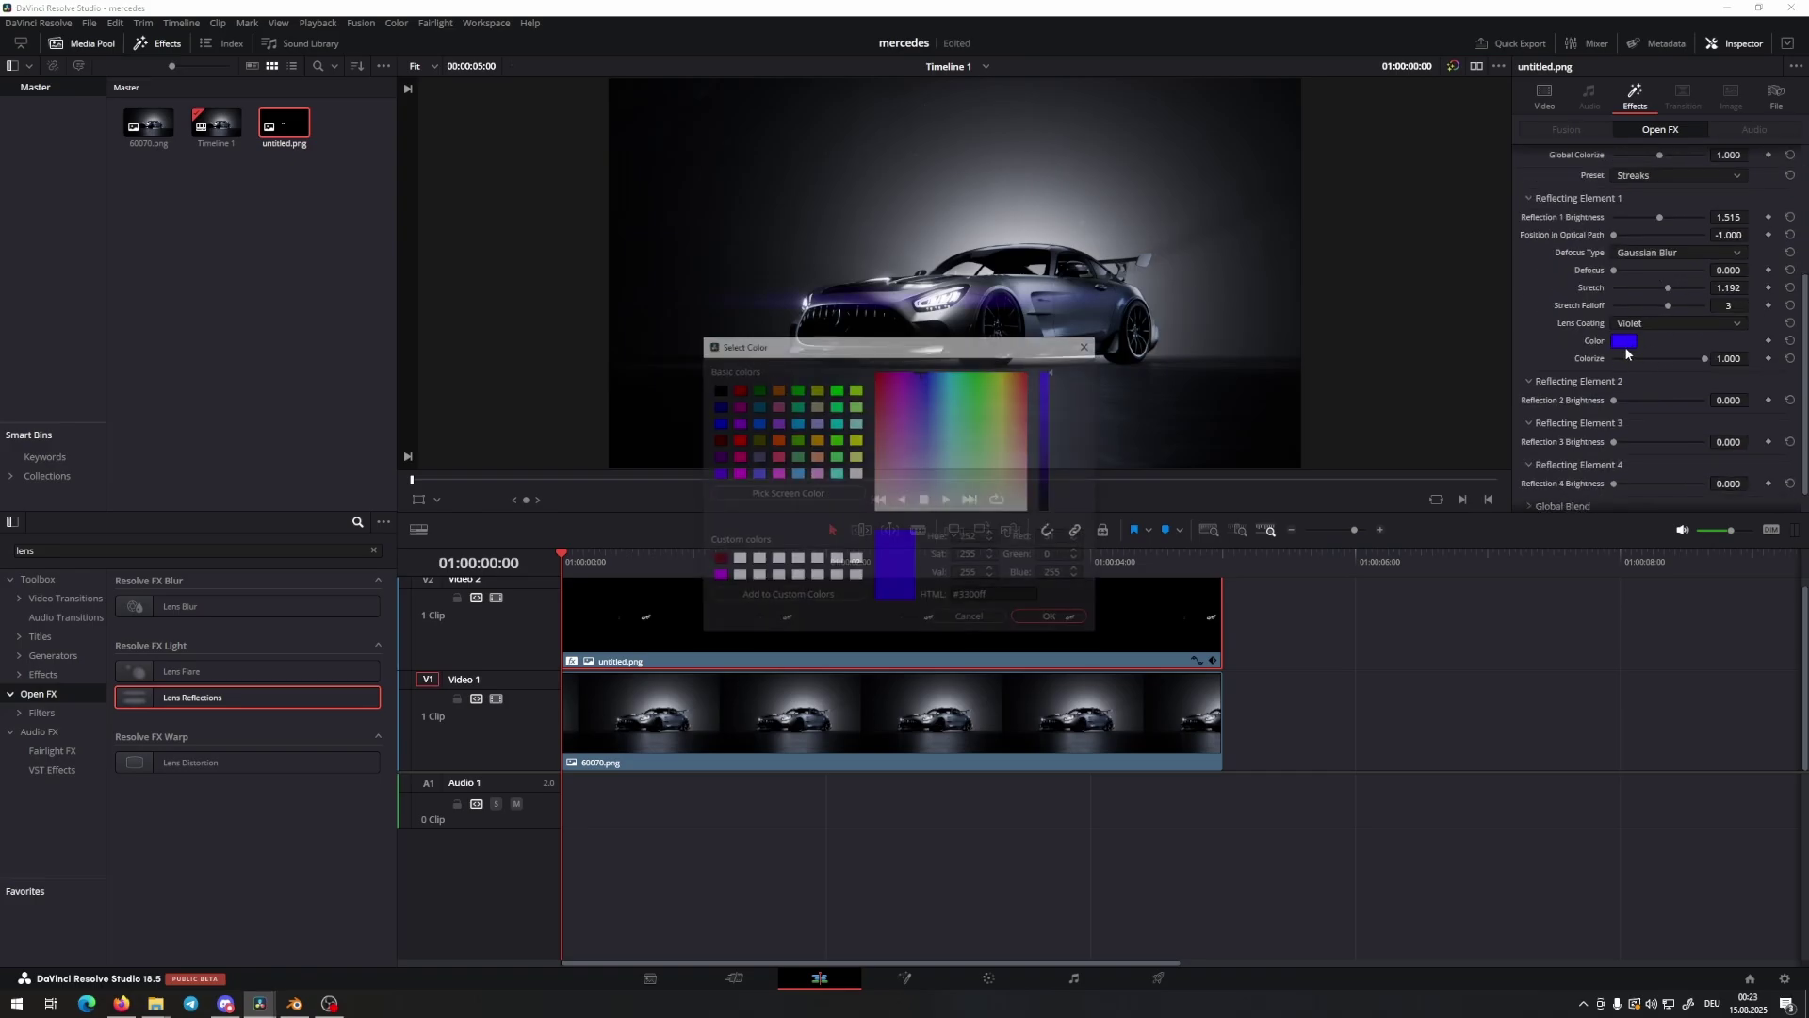
left_click_drag(950, 366, 503, 225)
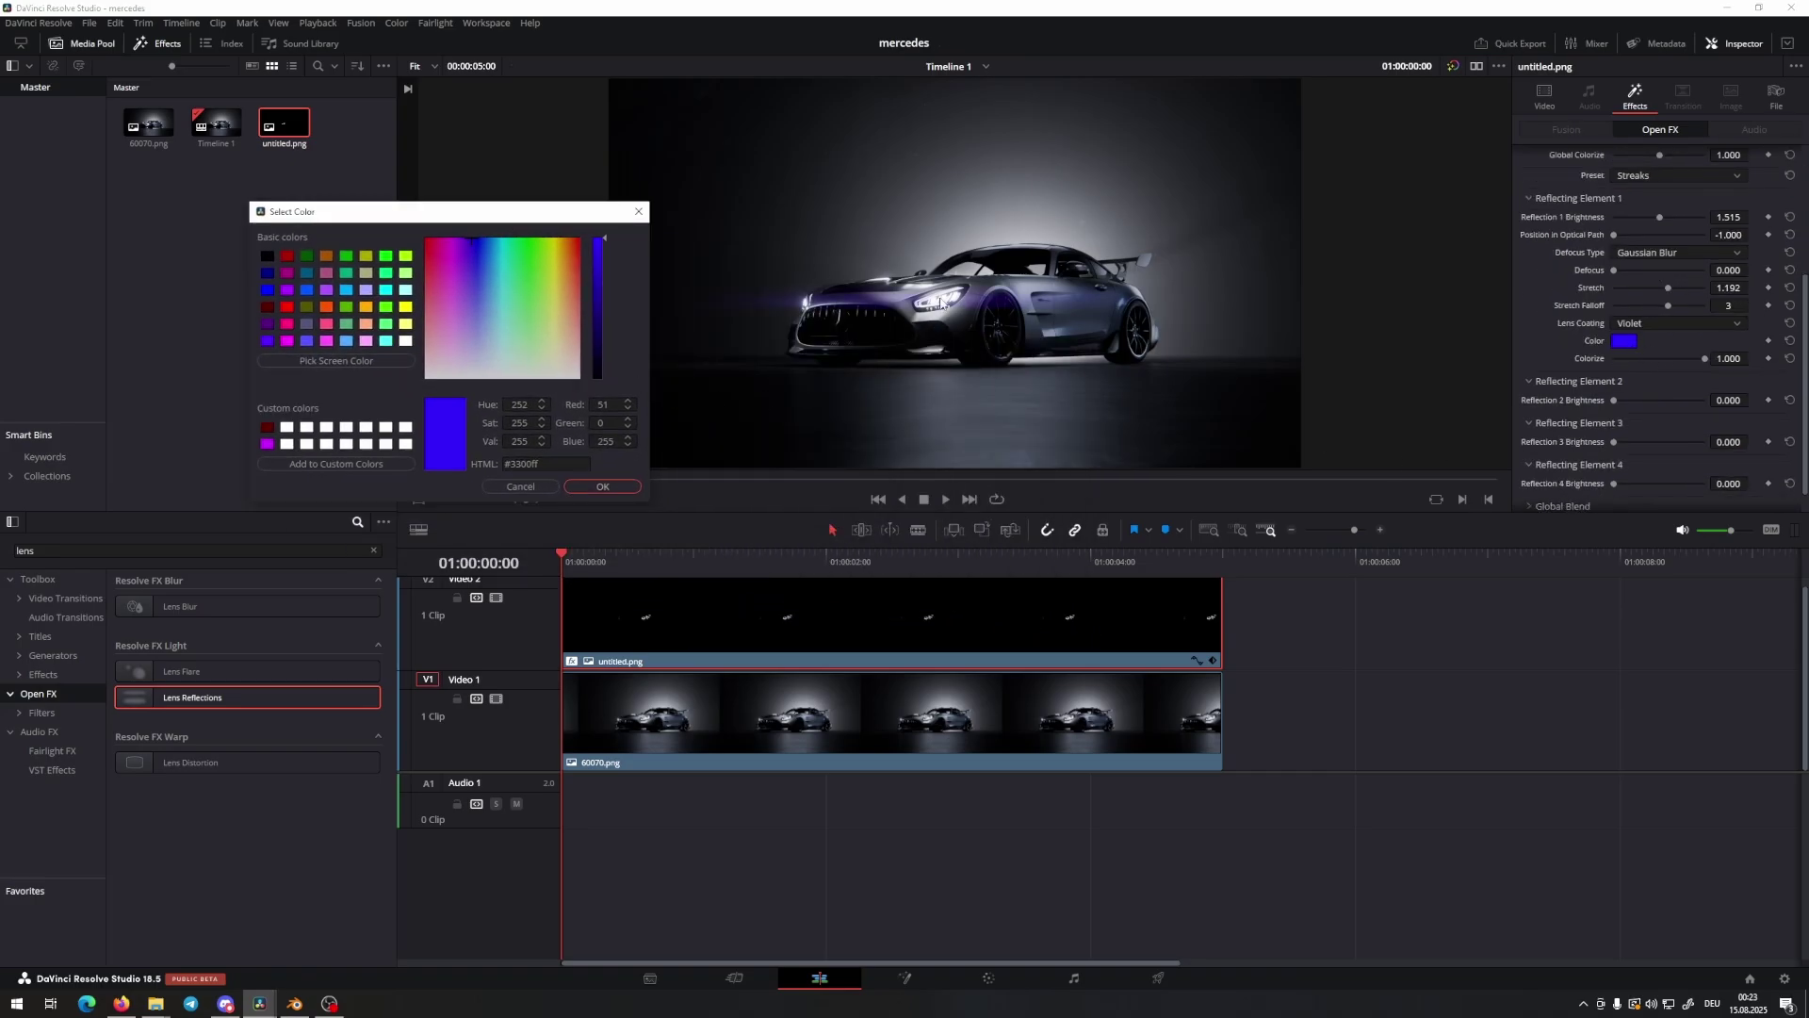
mouse_move(484, 366)
left_mouse_down()
mouse_move(465, 334)
mouse_move(466, 388)
left_mouse_up()
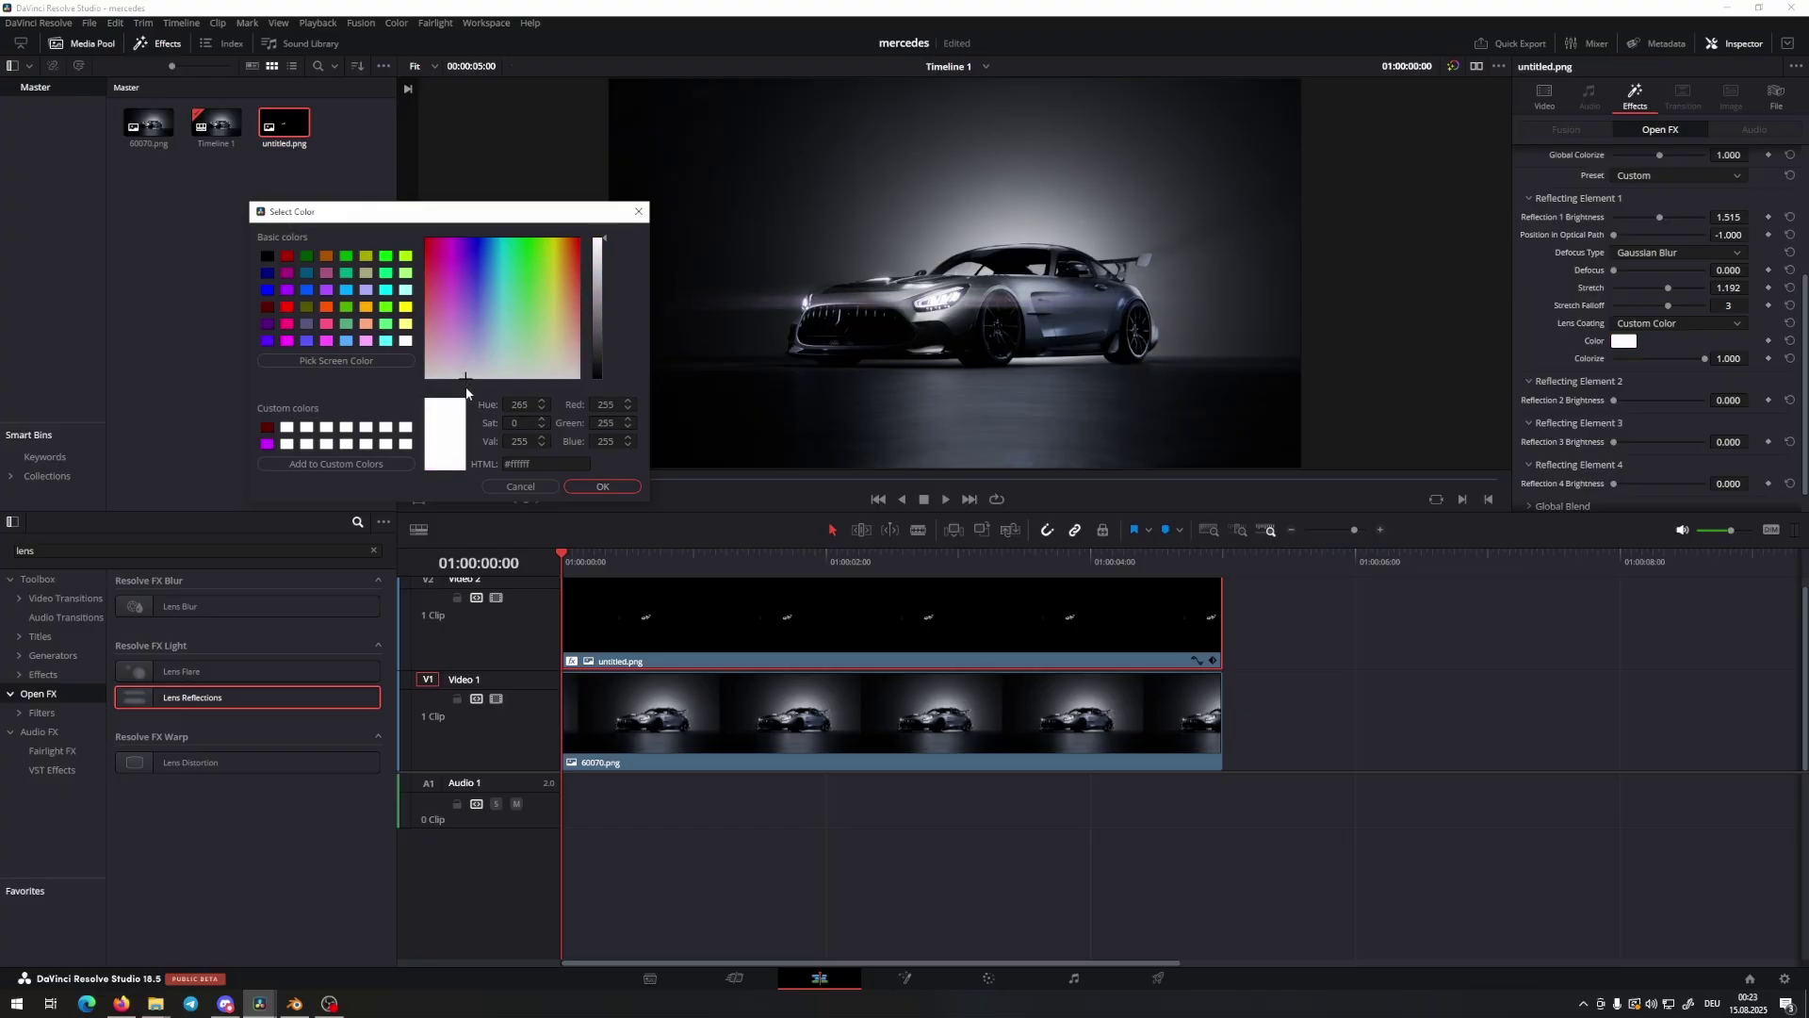
left_click(595, 488)
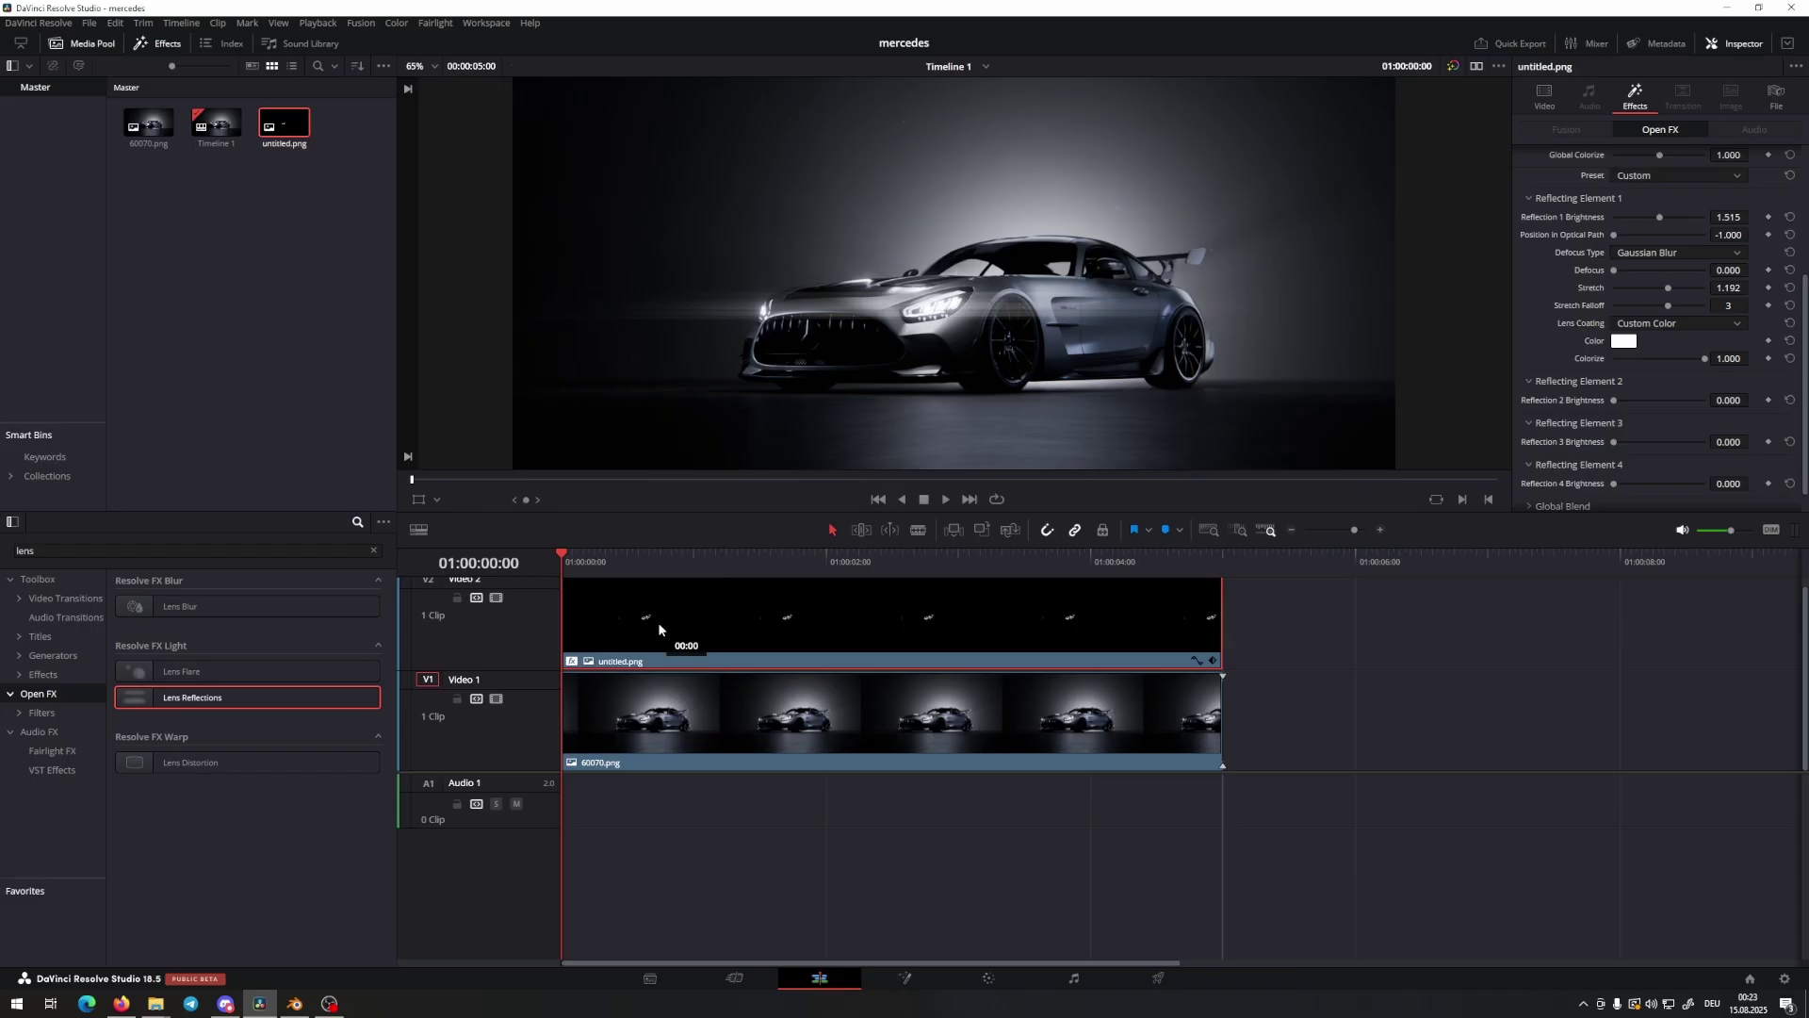
Inspect the headlight streaks on the car in the viewer and select the untitled.png clip on Video 2
mouse_move(657, 622)
left_mouse_down()
mouse_move(839, 618)
mouse_move(641, 614)
left_mouse_up()
scroll(816, 403, "down", 2)
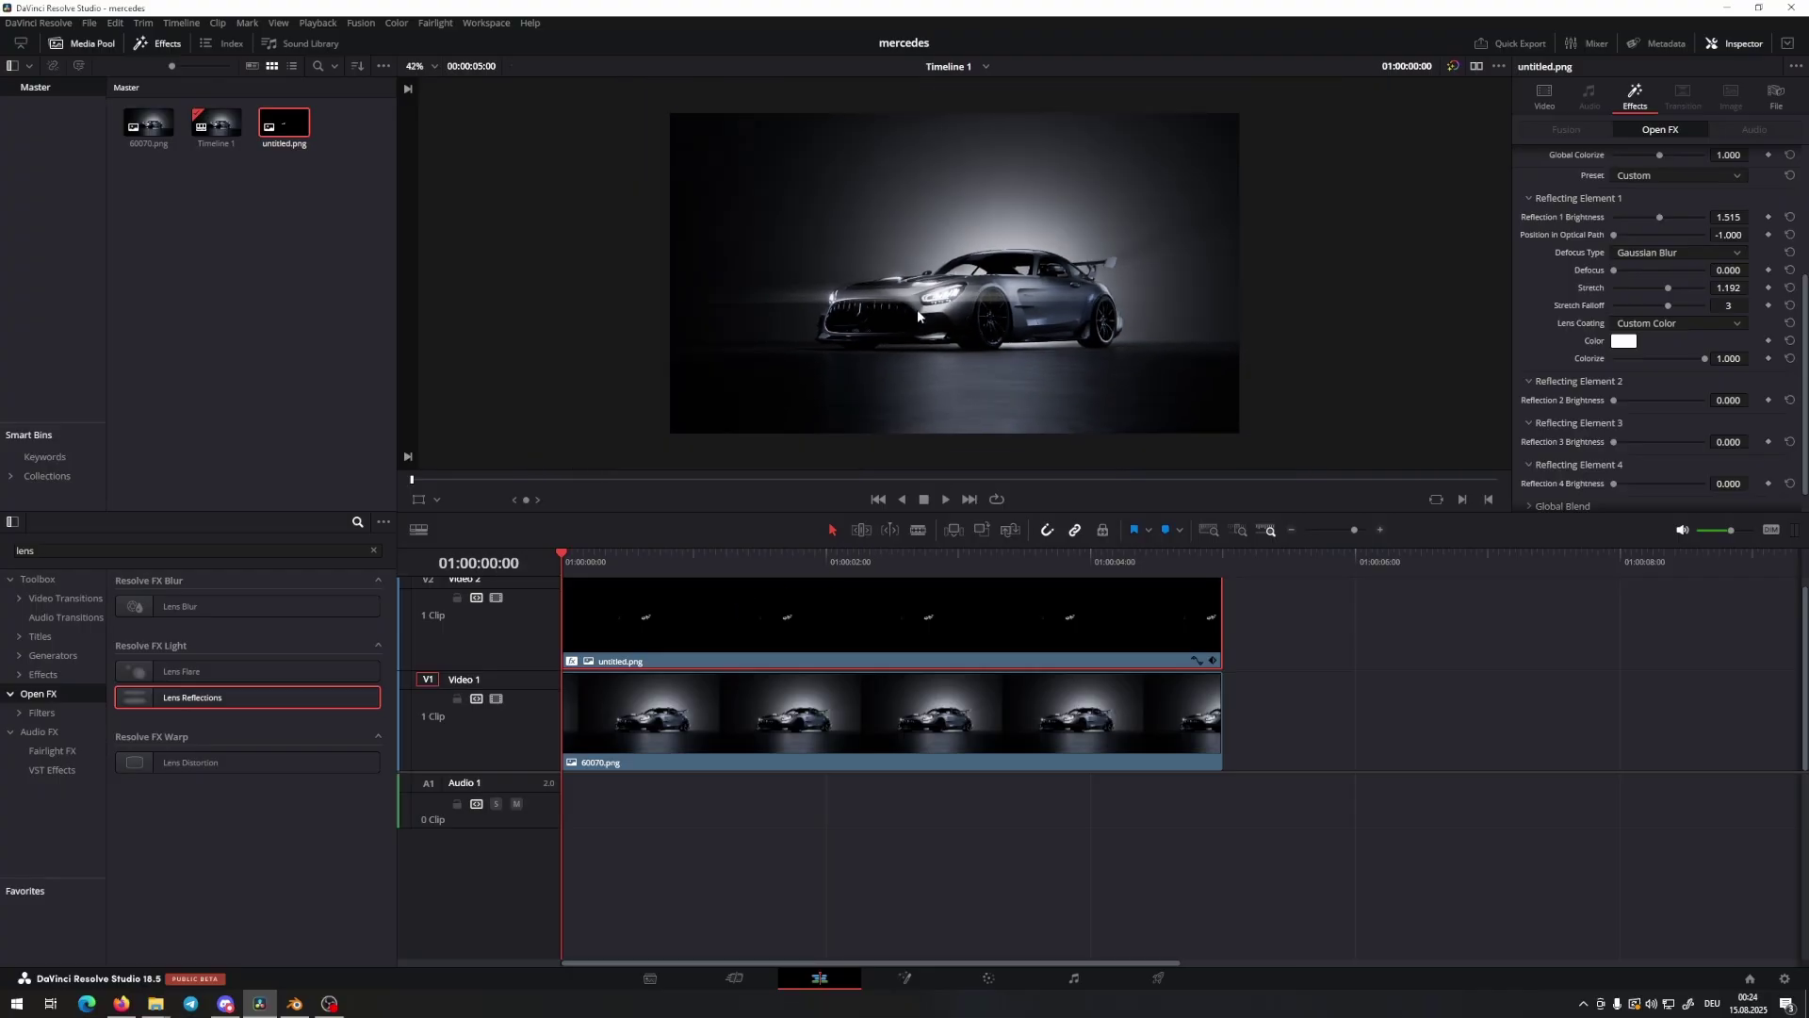
scroll(918, 309, "up", 2)
scroll(980, 326, "down", 1)
scroll(975, 329, "up", 1)
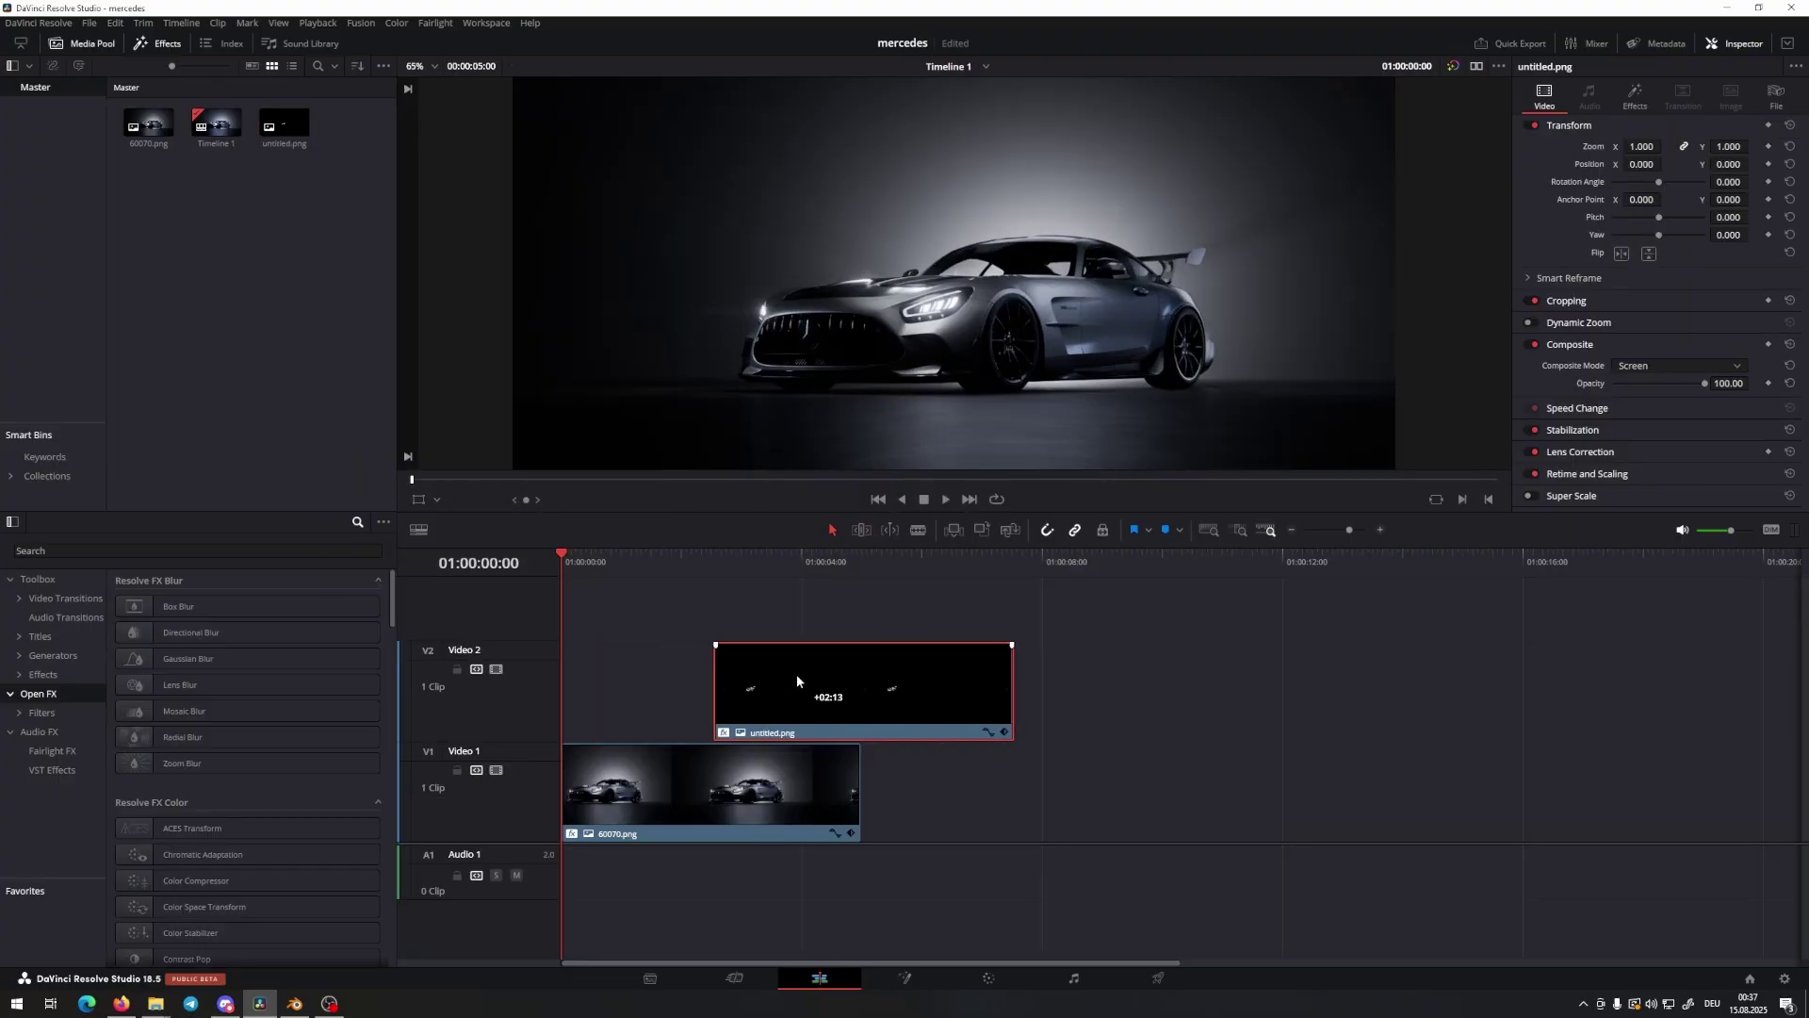
left_click_drag(796, 675, 647, 716)
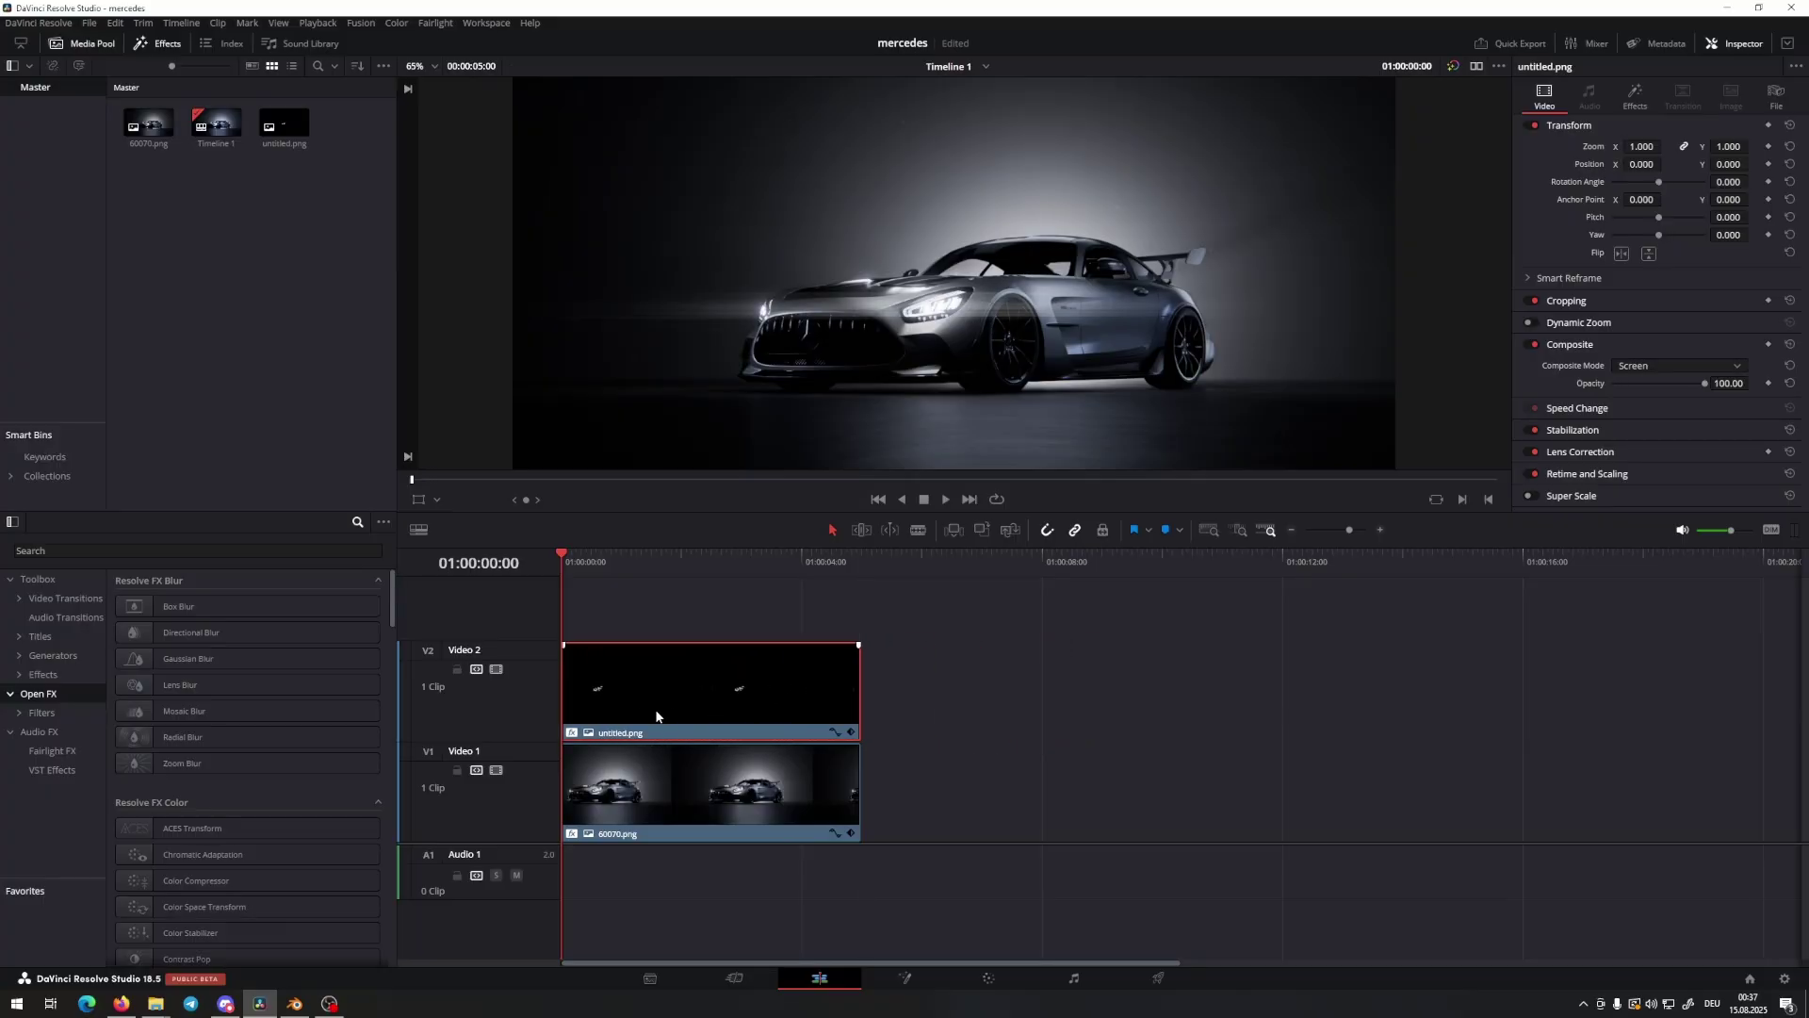
Find the Vignette effect and apply it to the 60070.png clip on Video 1
left_click(80, 545)
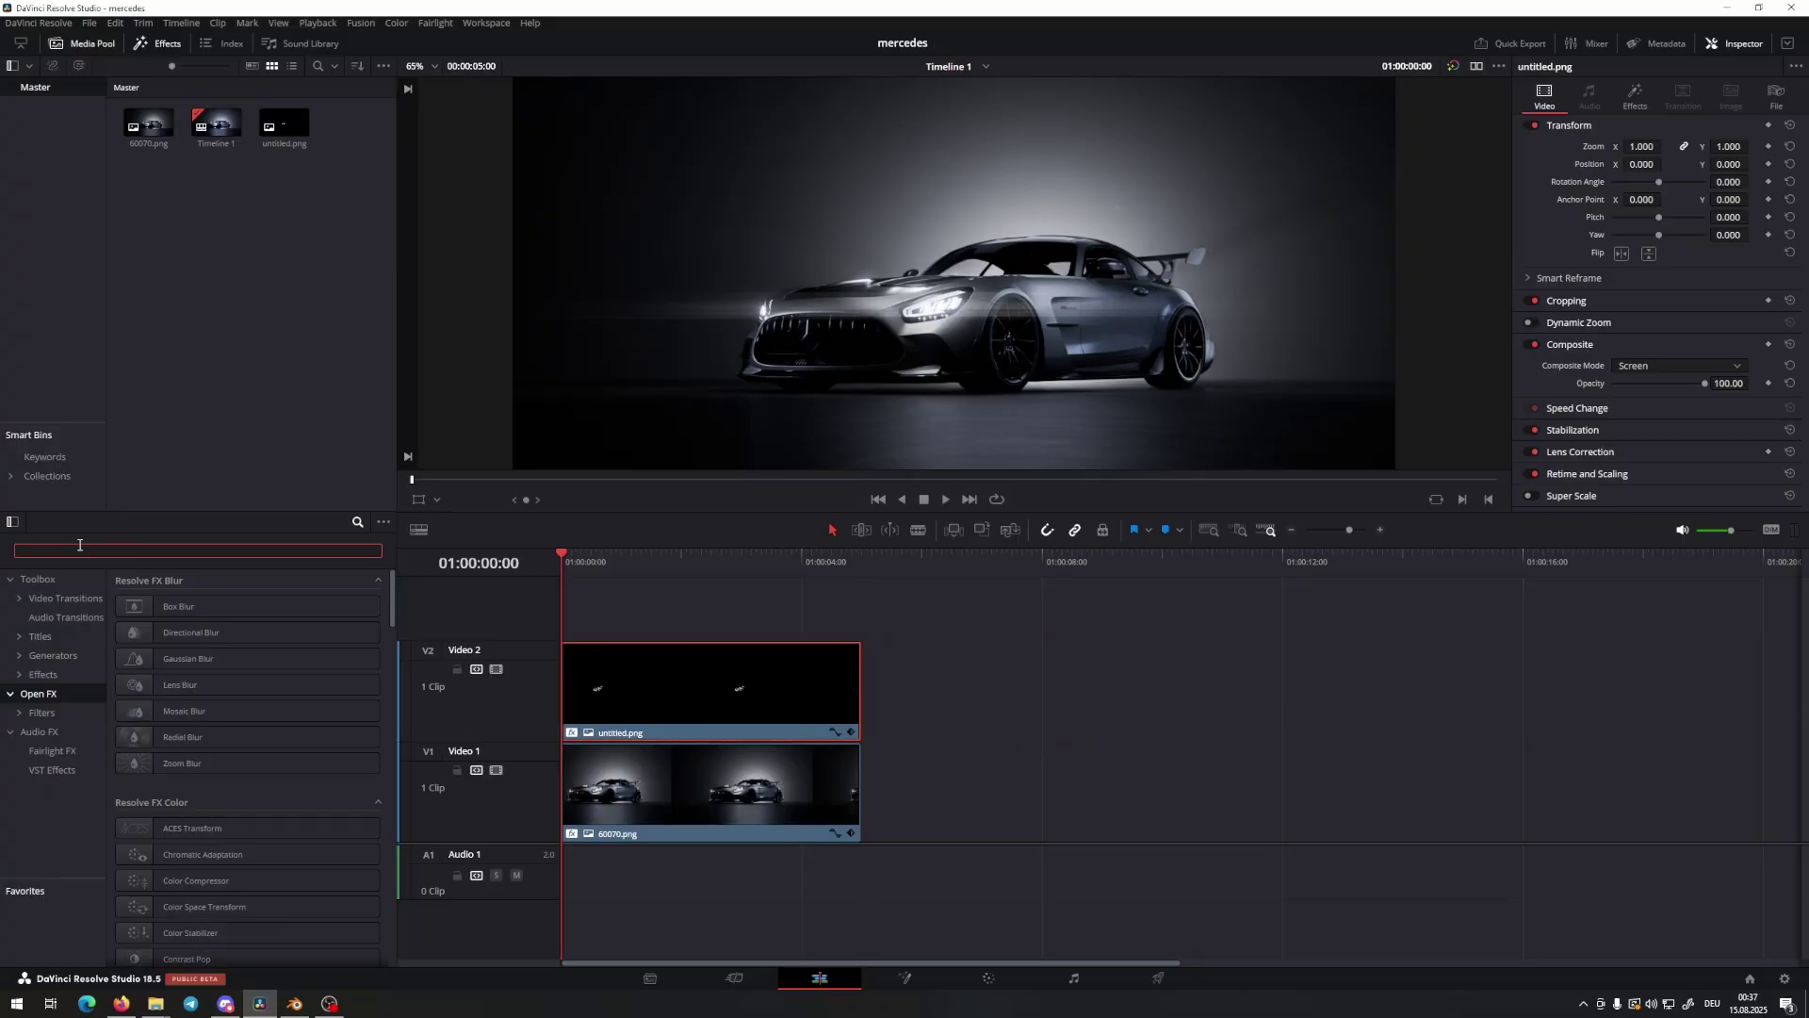
type("vig")
left_click_drag(170, 606, 700, 786)
scroll(1029, 290, "down", 1)
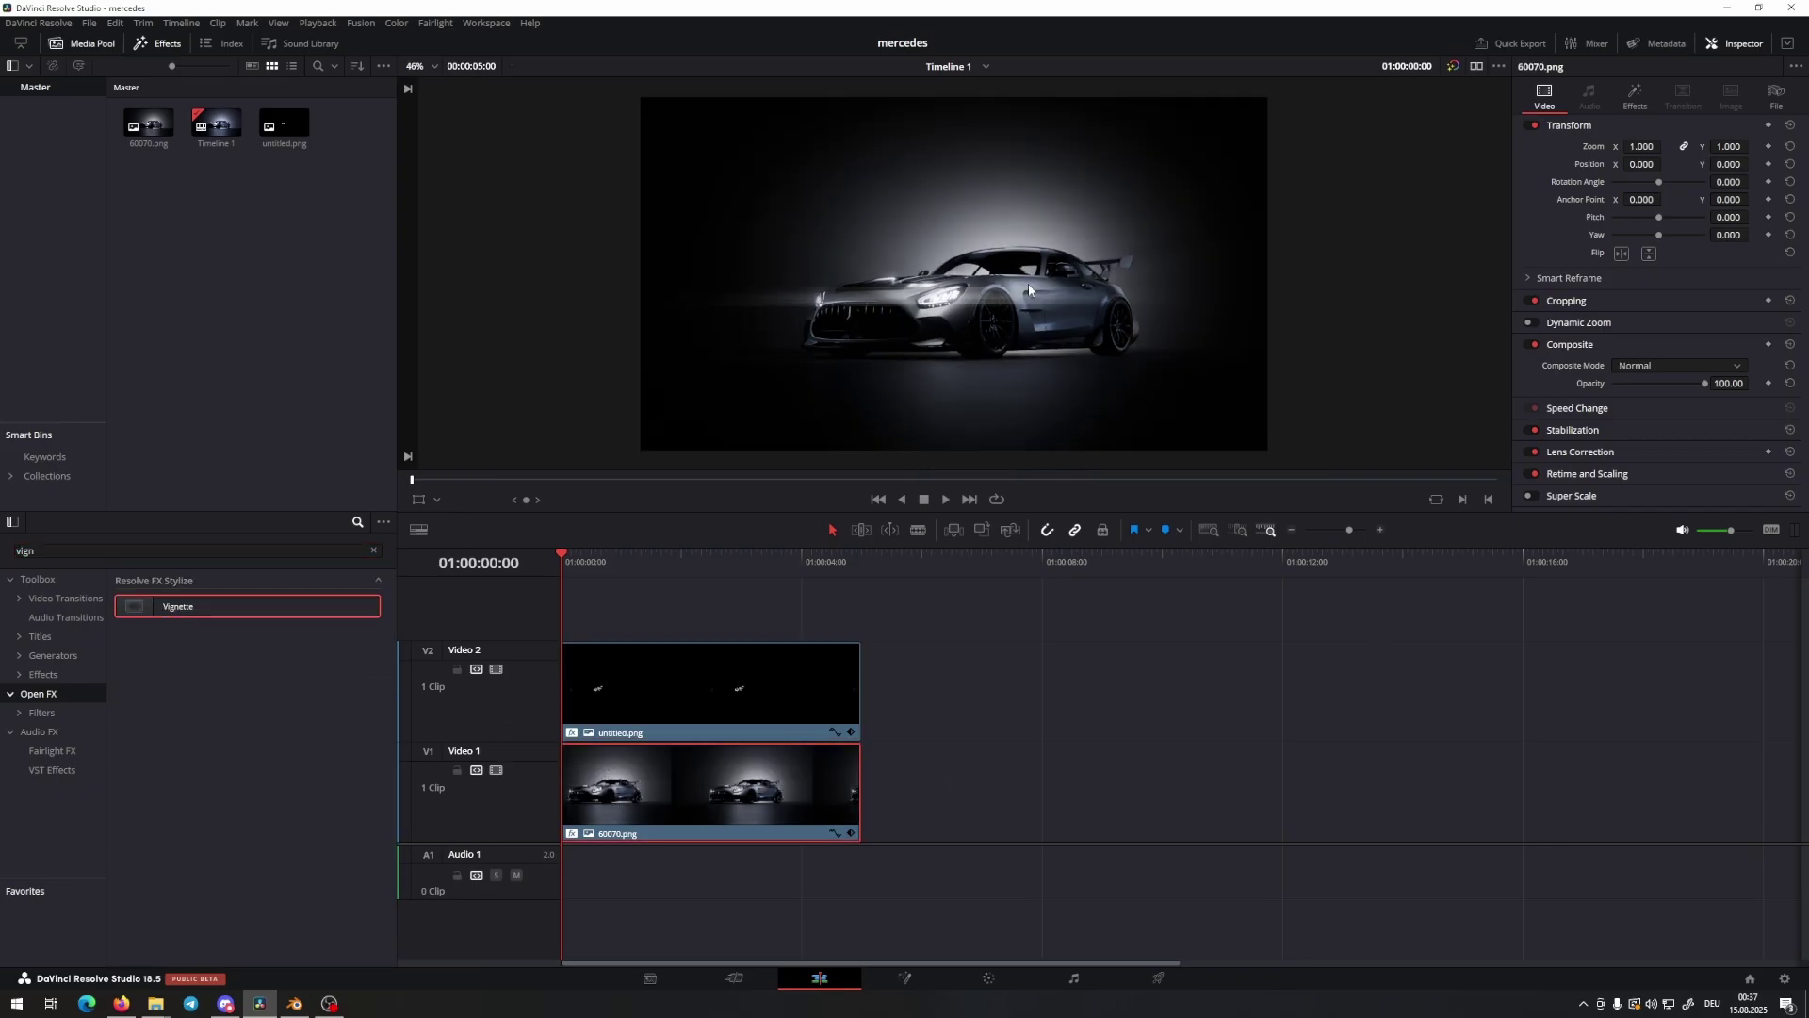
scroll(1029, 289, "down", 1)
Shape the second Vignette on 60070.png with a size of 1.000 and an anamorphism of 3.000
left_click(1635, 94)
left_click(1595, 363)
left_click_drag(1728, 257, 1668, 263)
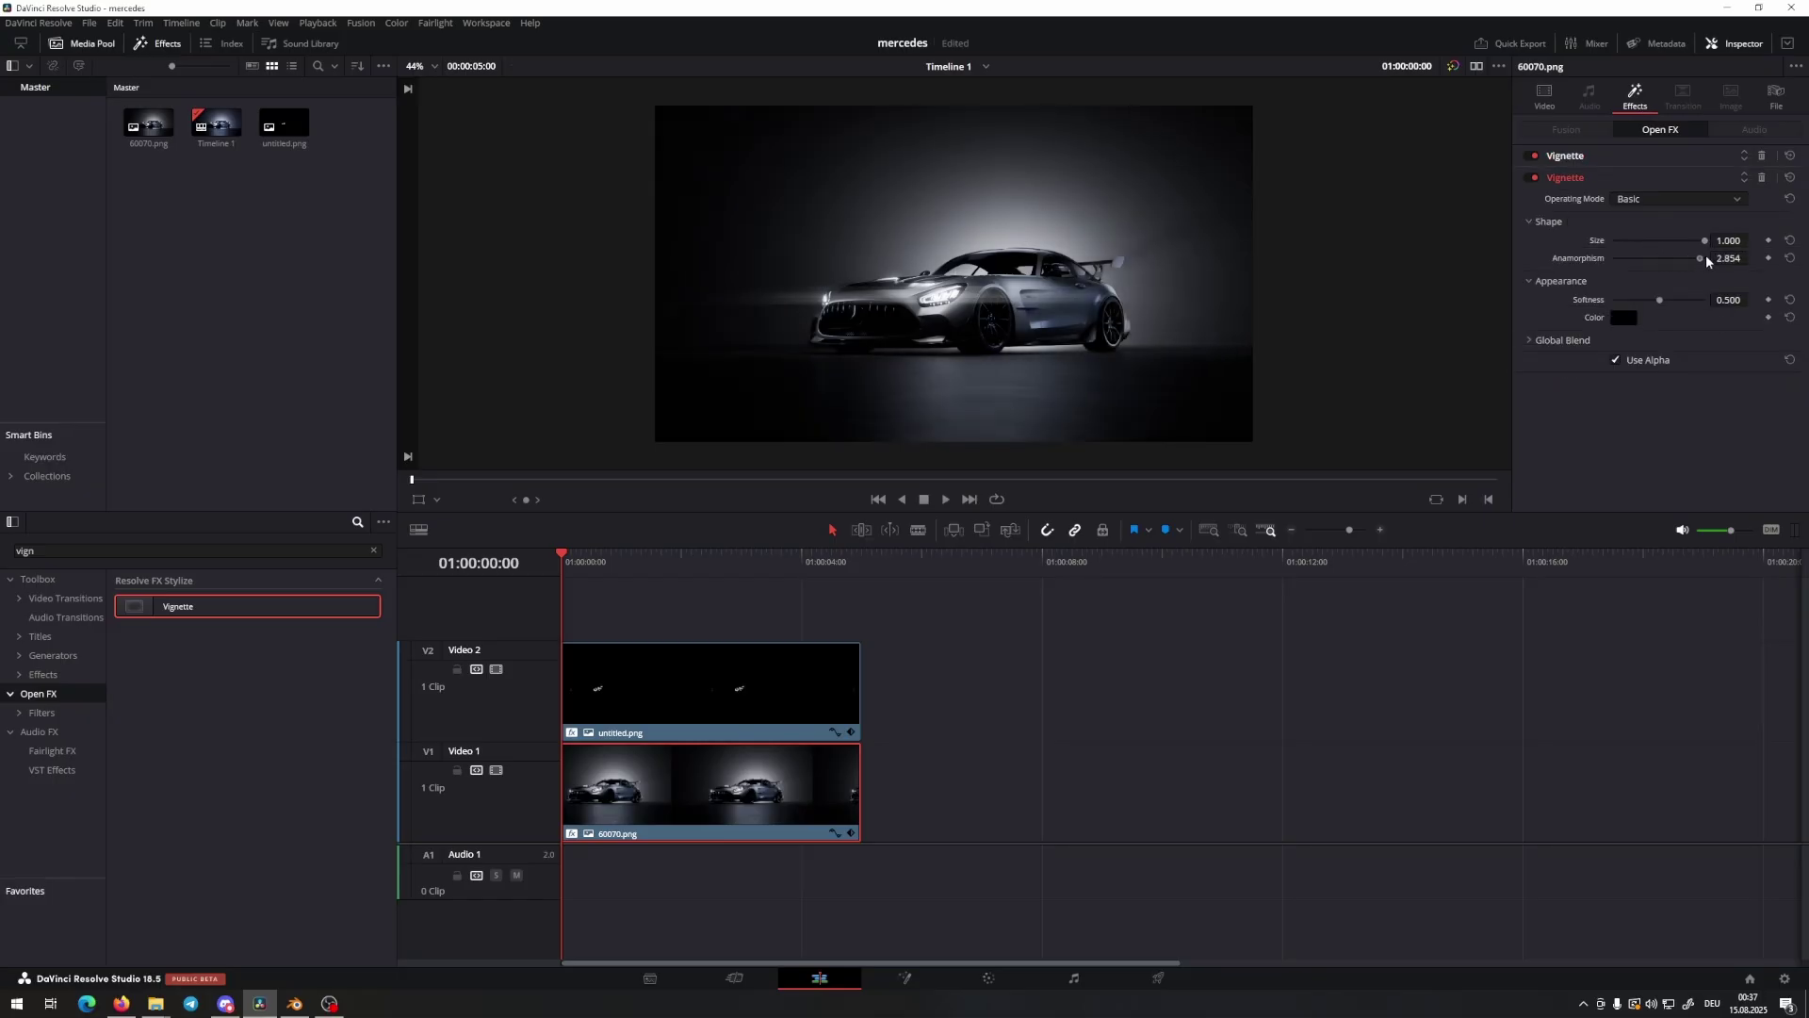
Delete the duplicate Vignette and switch the remaining one off and on to compare the image
left_click(1761, 156)
left_click(1529, 156)
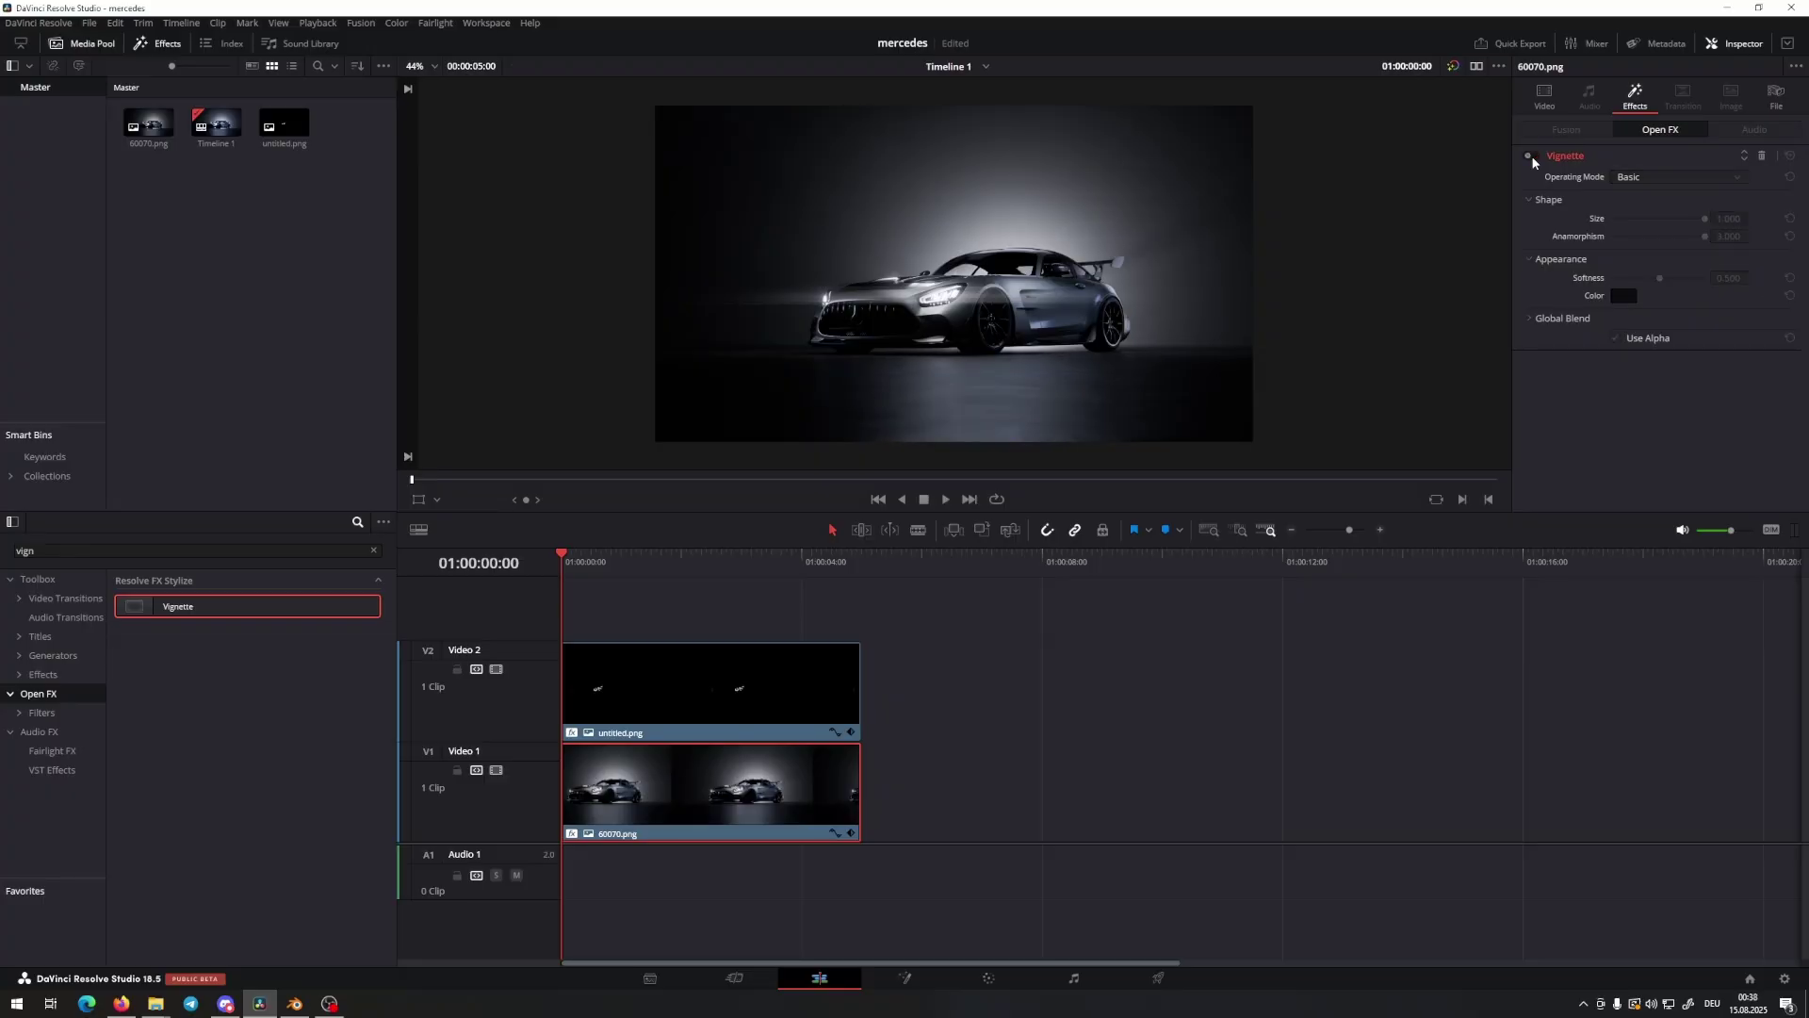
left_click(1529, 157)
Apply the Lens Reflections effect to the 60070.png clip with the Streaks preset
left_click(19, 550)
type("lens")
left_click_drag(192, 697, 659, 791)
mouse_move(665, 683)
left_mouse_down()
mouse_move(743, 674)
mouse_move(631, 683)
left_mouse_up()
left_click(686, 797)
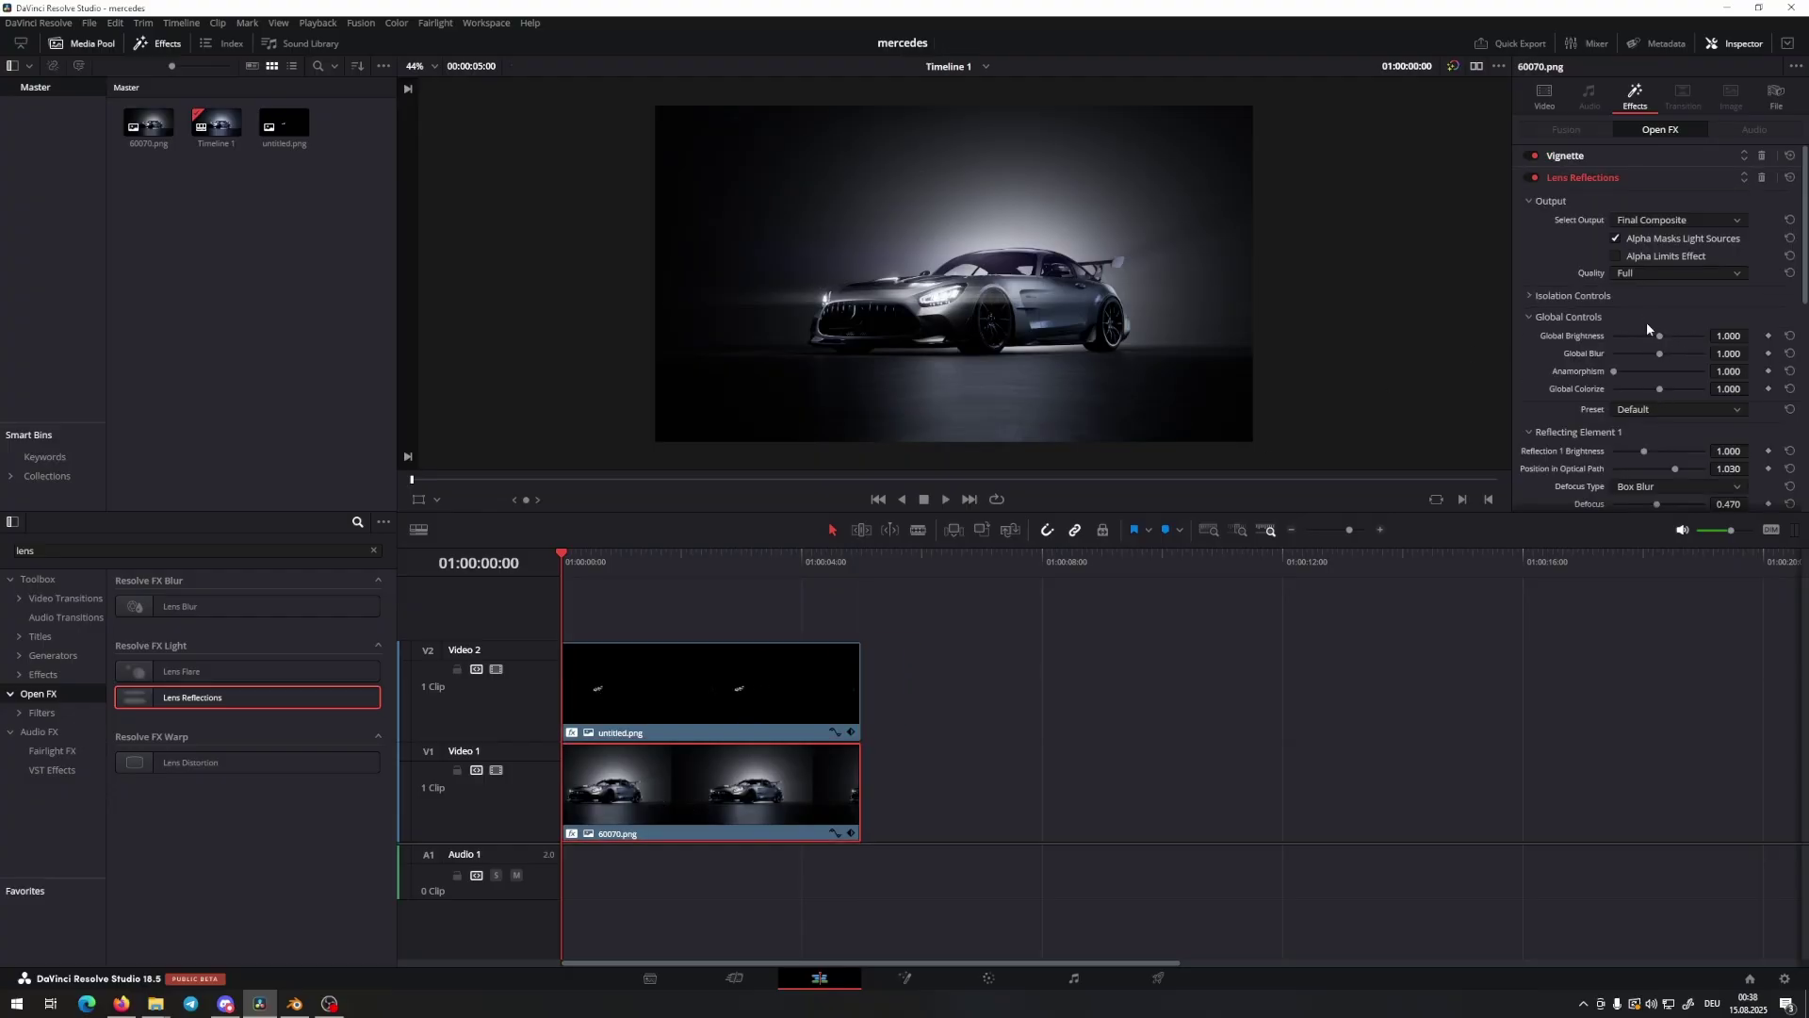
left_click(1645, 409)
left_click(1649, 449)
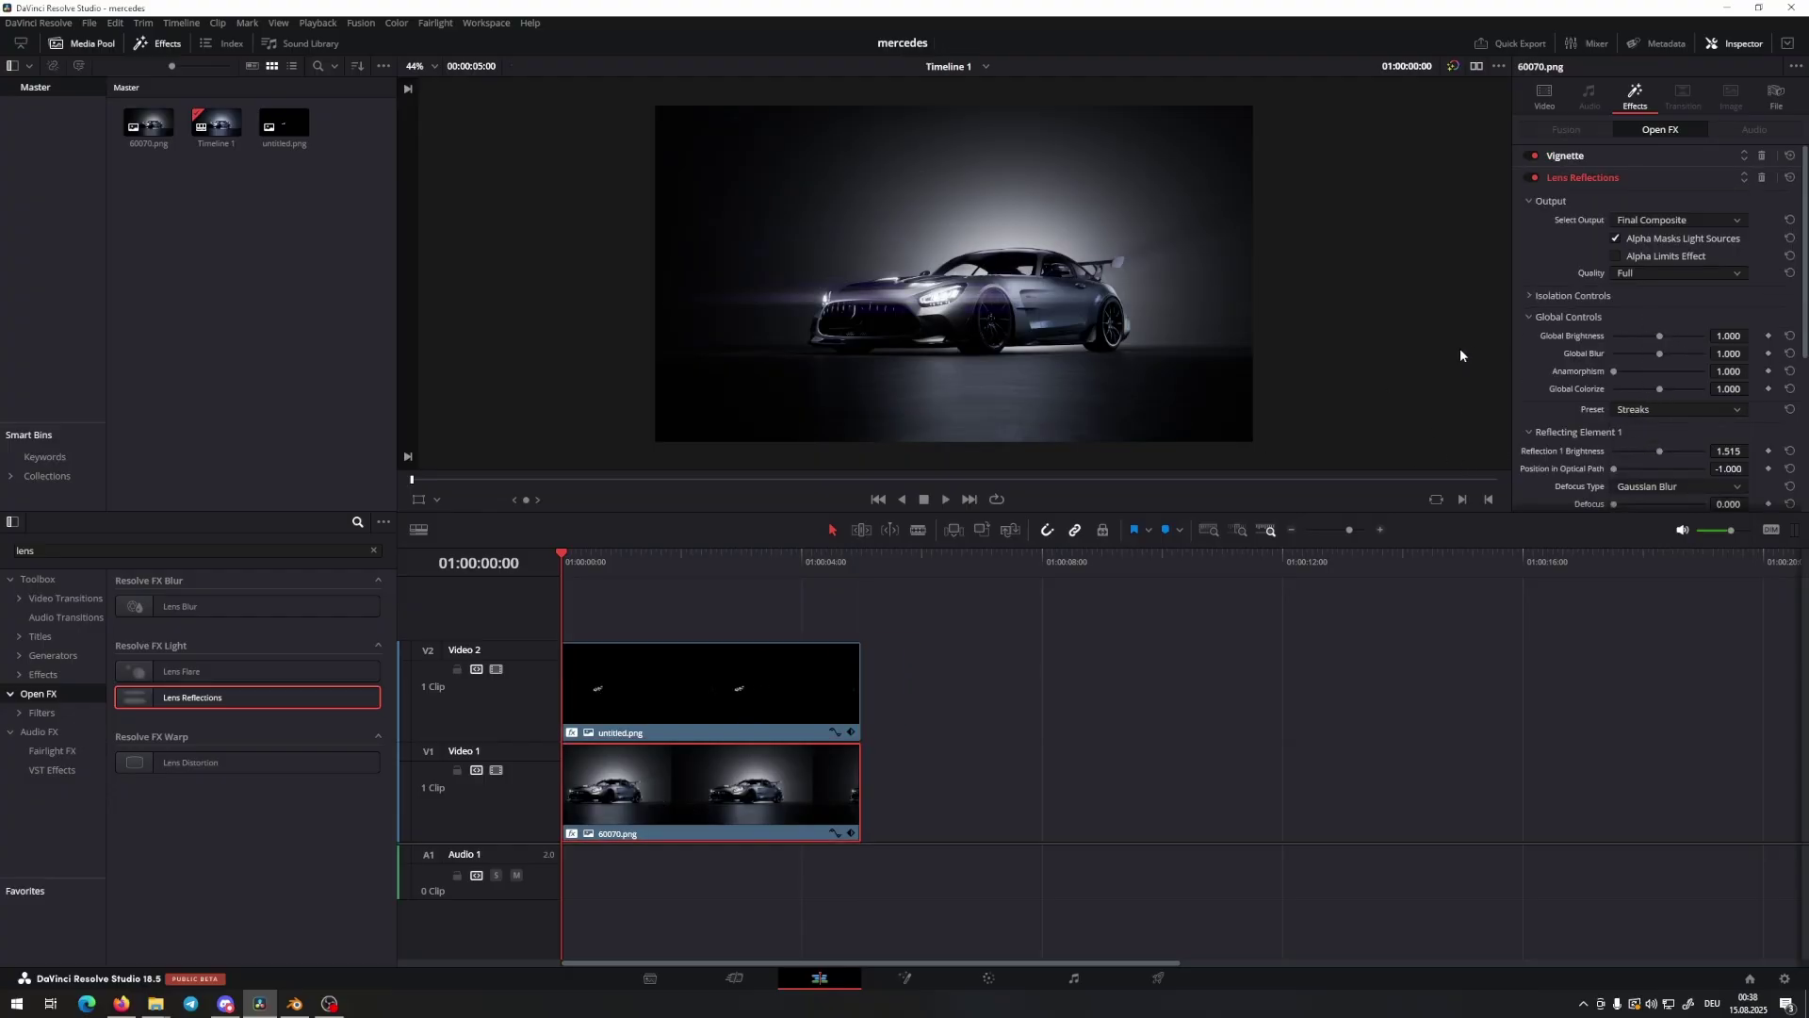
Change the purple colour of Reflecting Element 1 in the 60070.png clip's Lens Reflections effect
scroll(1640, 367, "down", 4)
left_click(1625, 405)
left_click_drag(935, 349, 356, 434)
left_click_drag(390, 340, 352, 335)
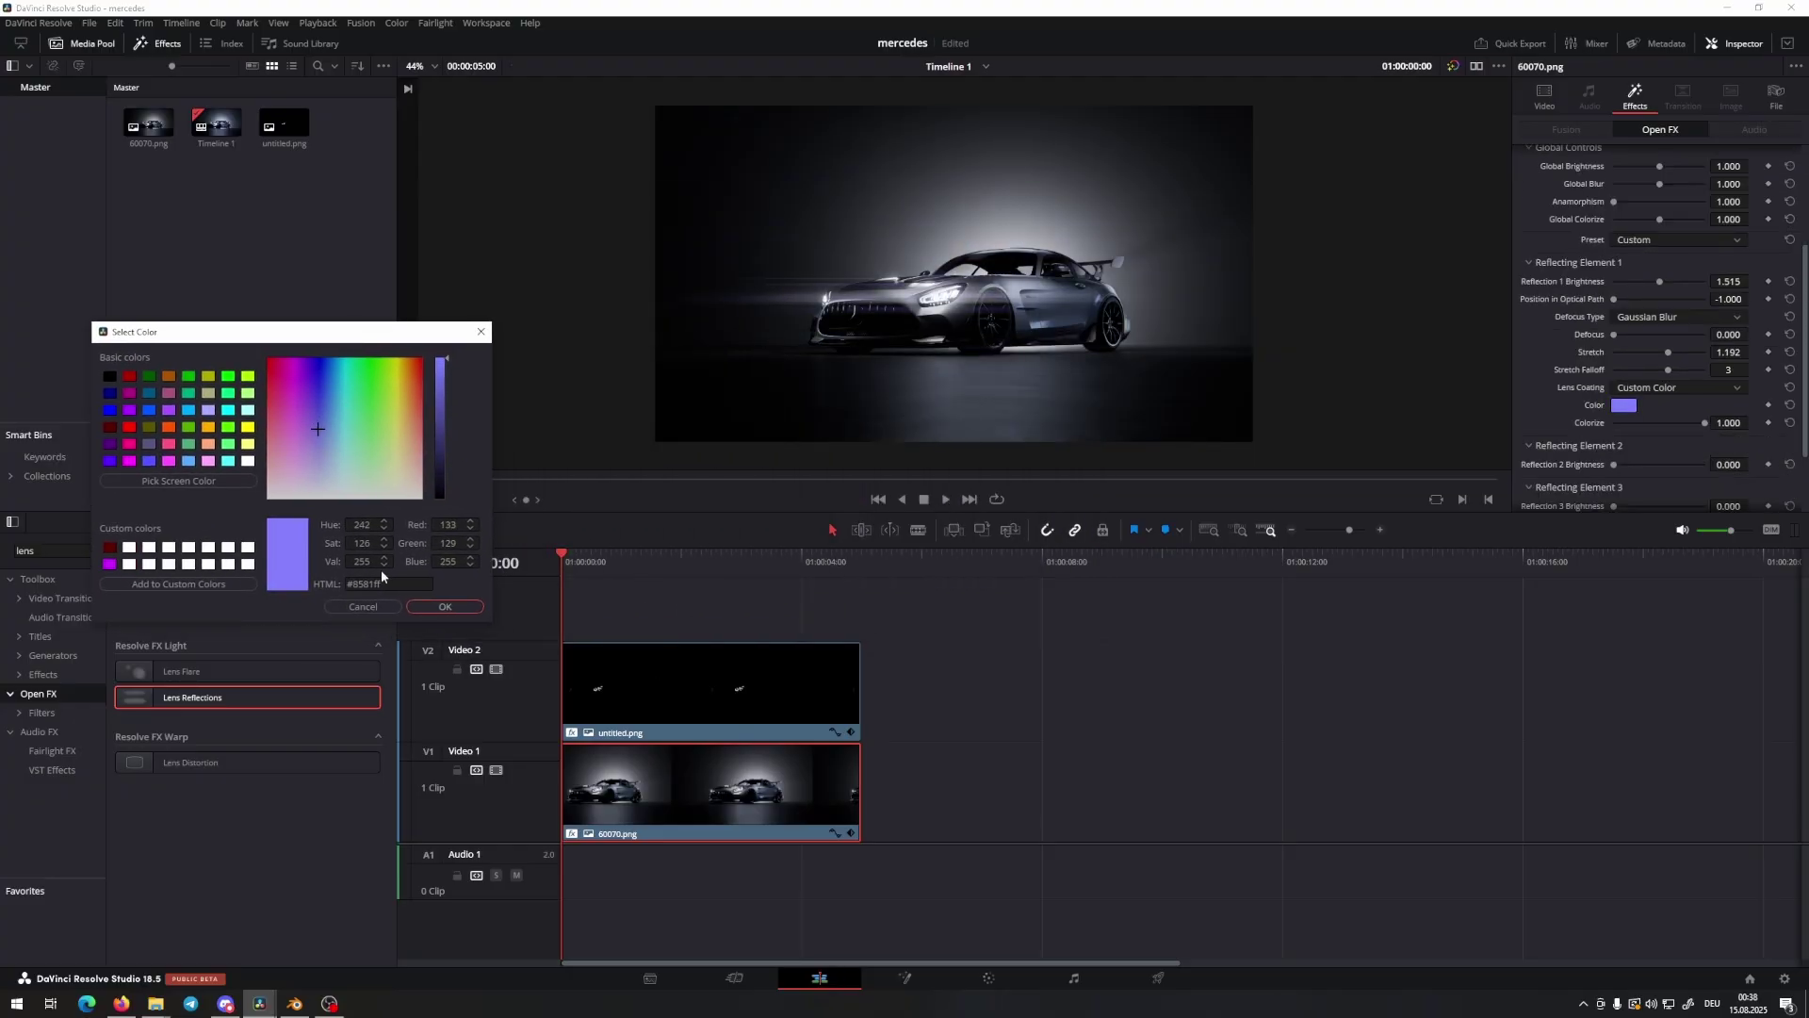
left_click(444, 607)
Lower the global brightness of the Lens Reflections on 60070.png to 0.636
scroll(1658, 336, "up", 4)
left_click_drag(1659, 335, 1642, 331)
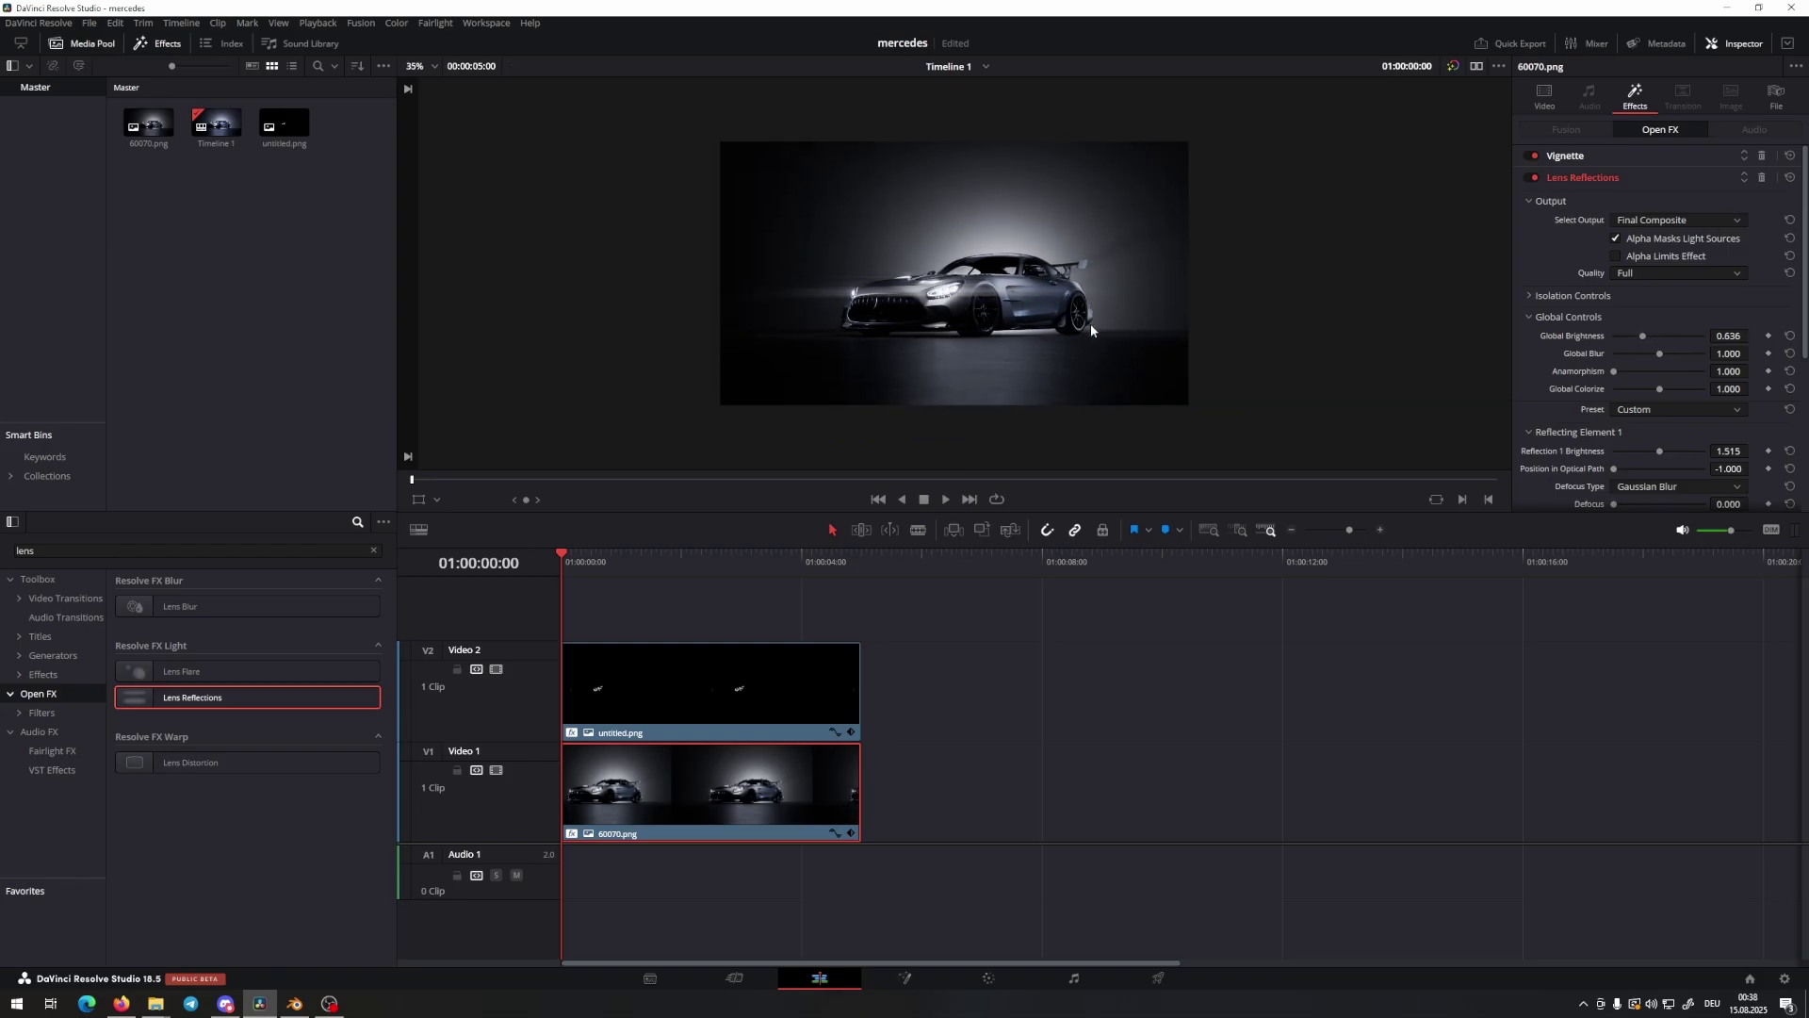
scroll(1090, 324, "up", 2)
scroll(1089, 326, "down", 1)
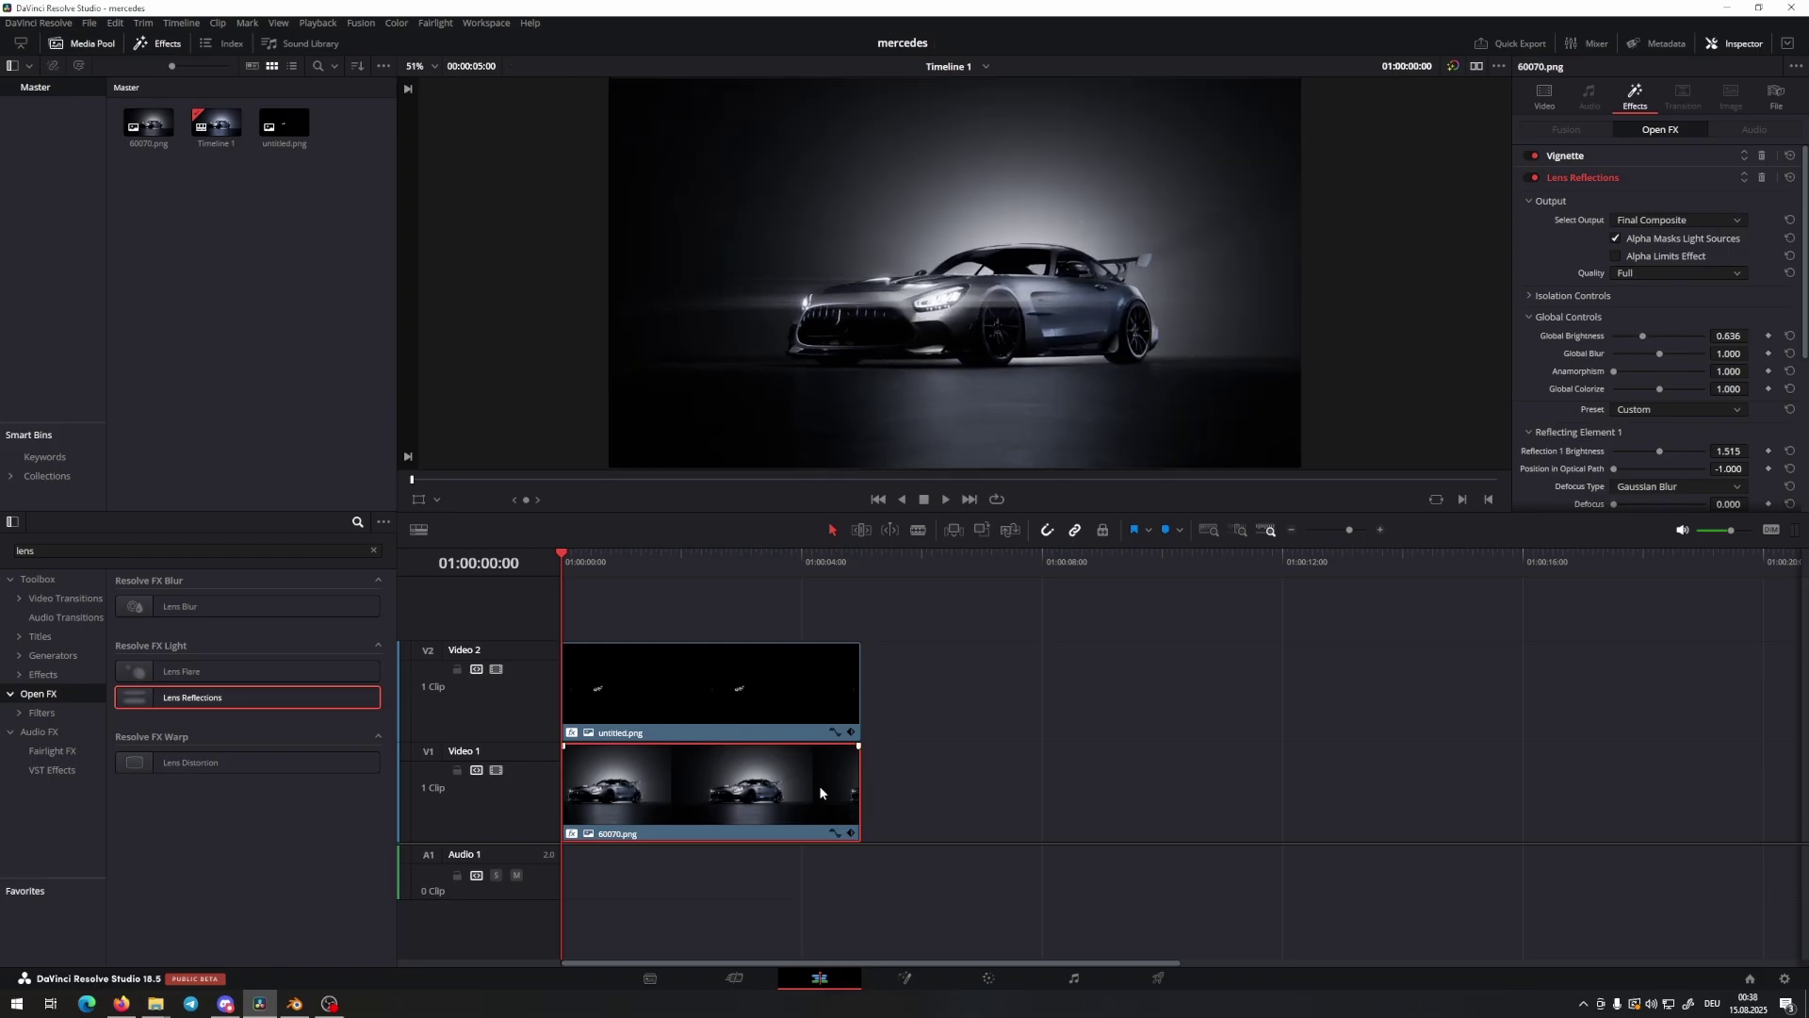
Switch to the Color page and add three serial nodes after node 01
key("shift+6")
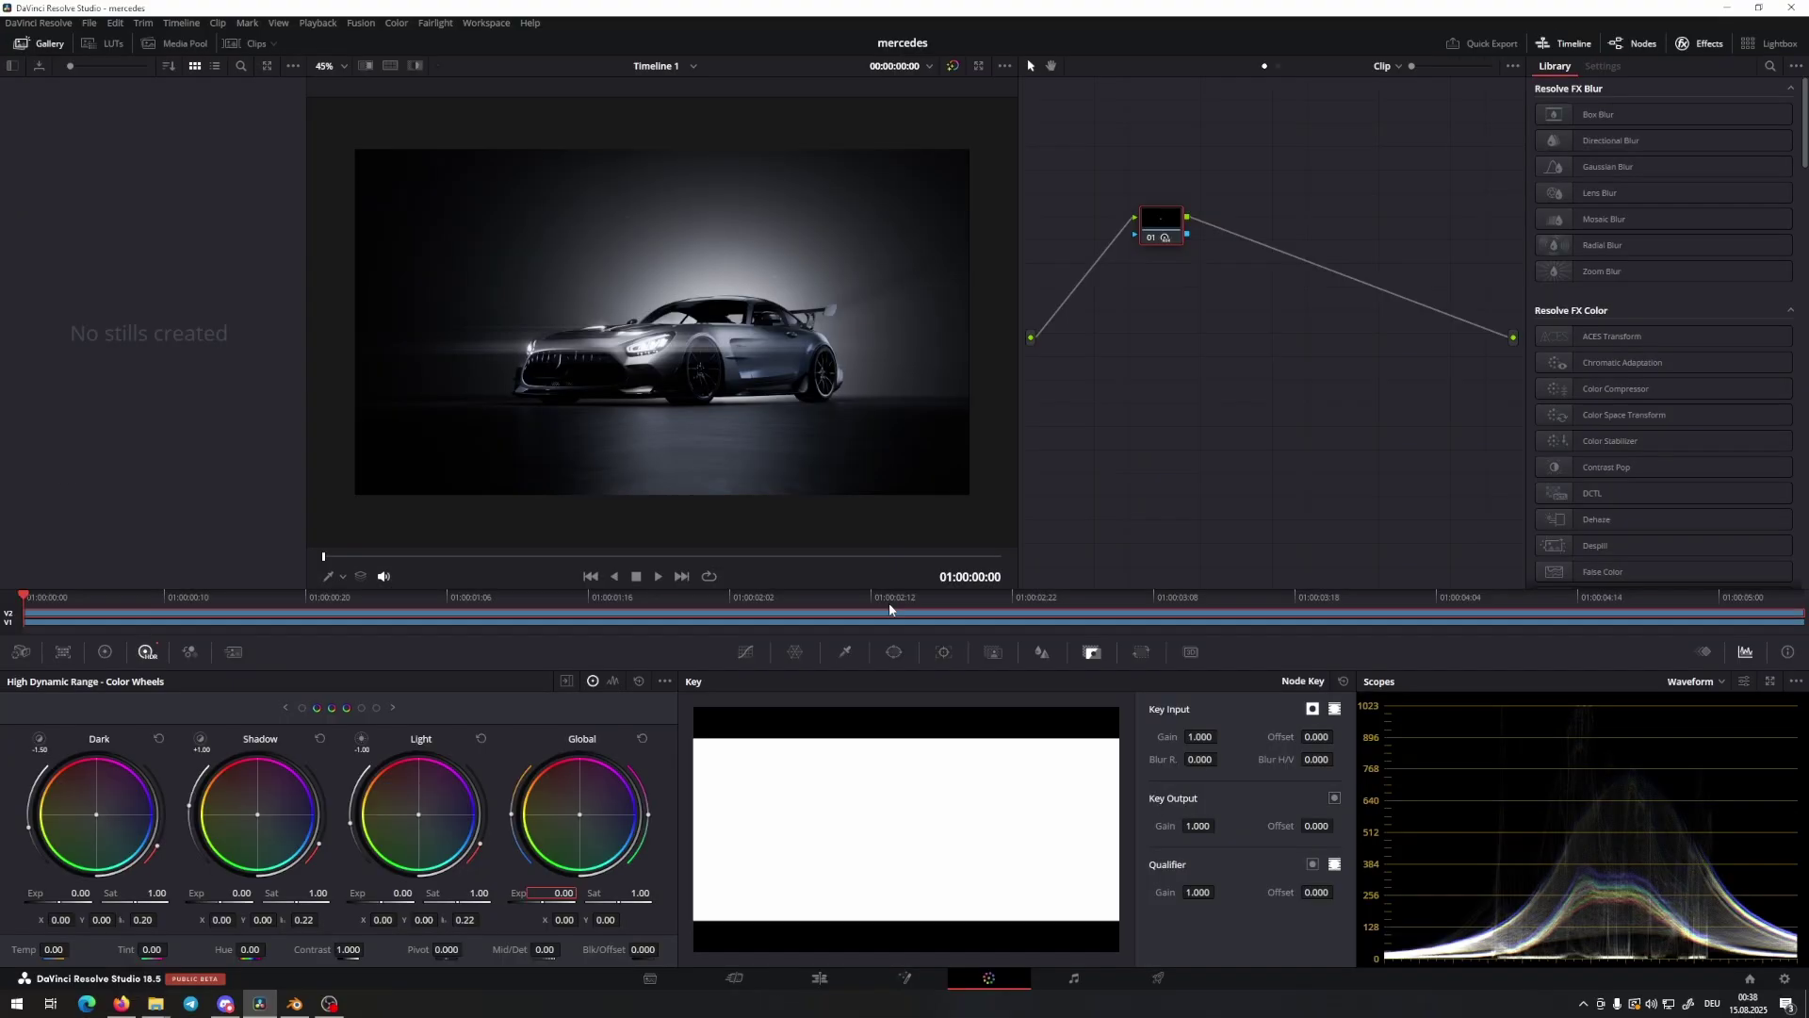
key("alt+s")
key("alt+s")
key("alt+s")
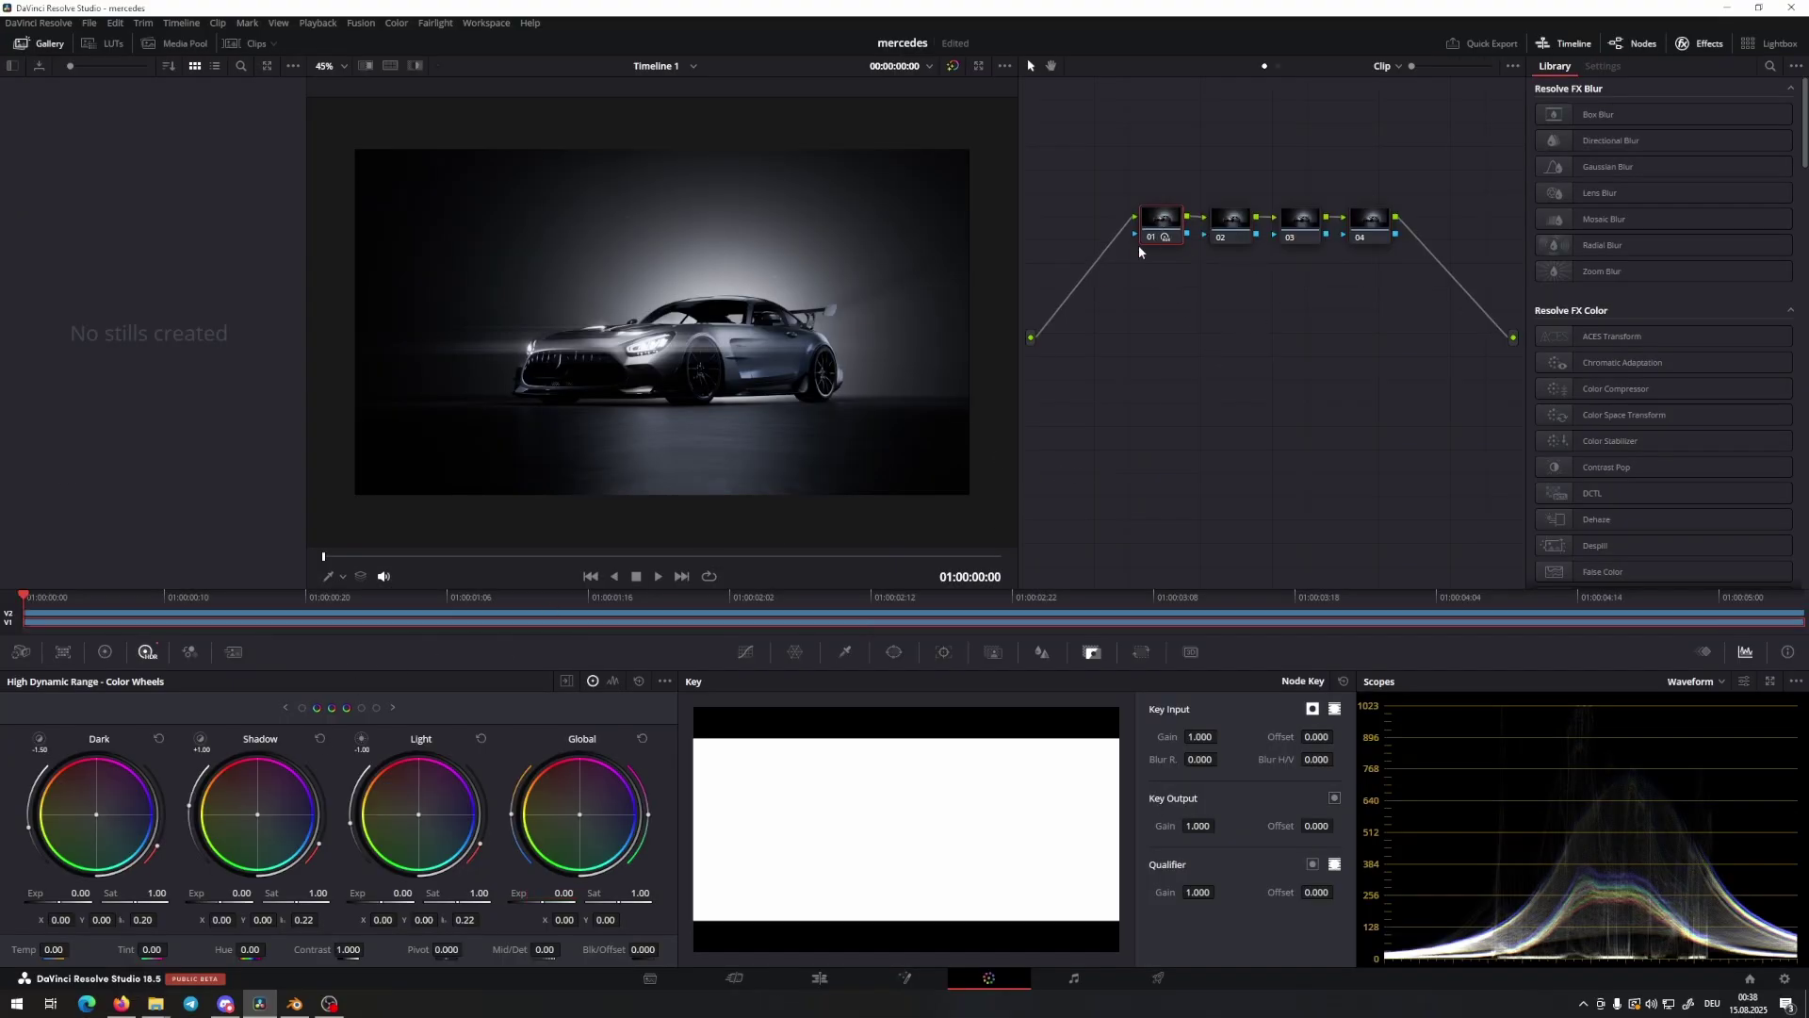
Raise the Global exposure slightly on node 01 in the High Dynamic Range wheels
left_click(563, 893)
key("BackSpace")
type("1")
key("Return")
Cool the highlights on node 02 by shifting its Gain to 0.97 red, 1.01 green and 1.01 blue
left_click(1230, 224)
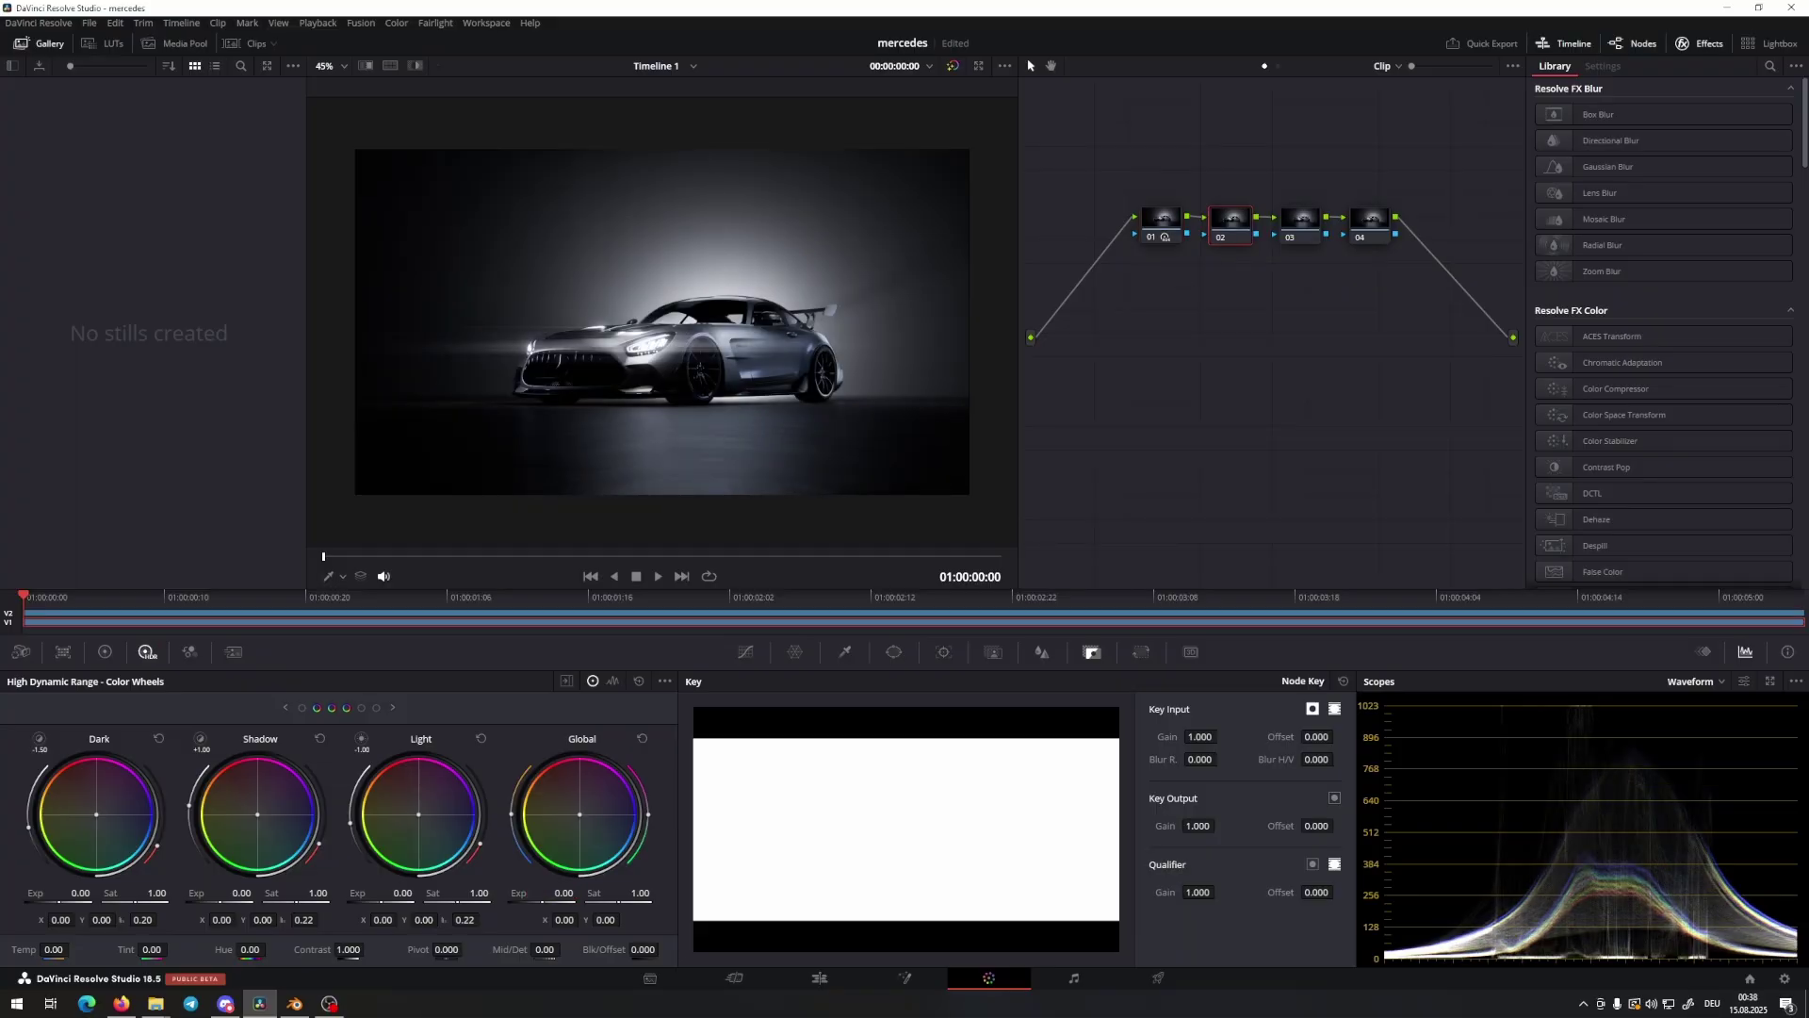
left_click(105, 652)
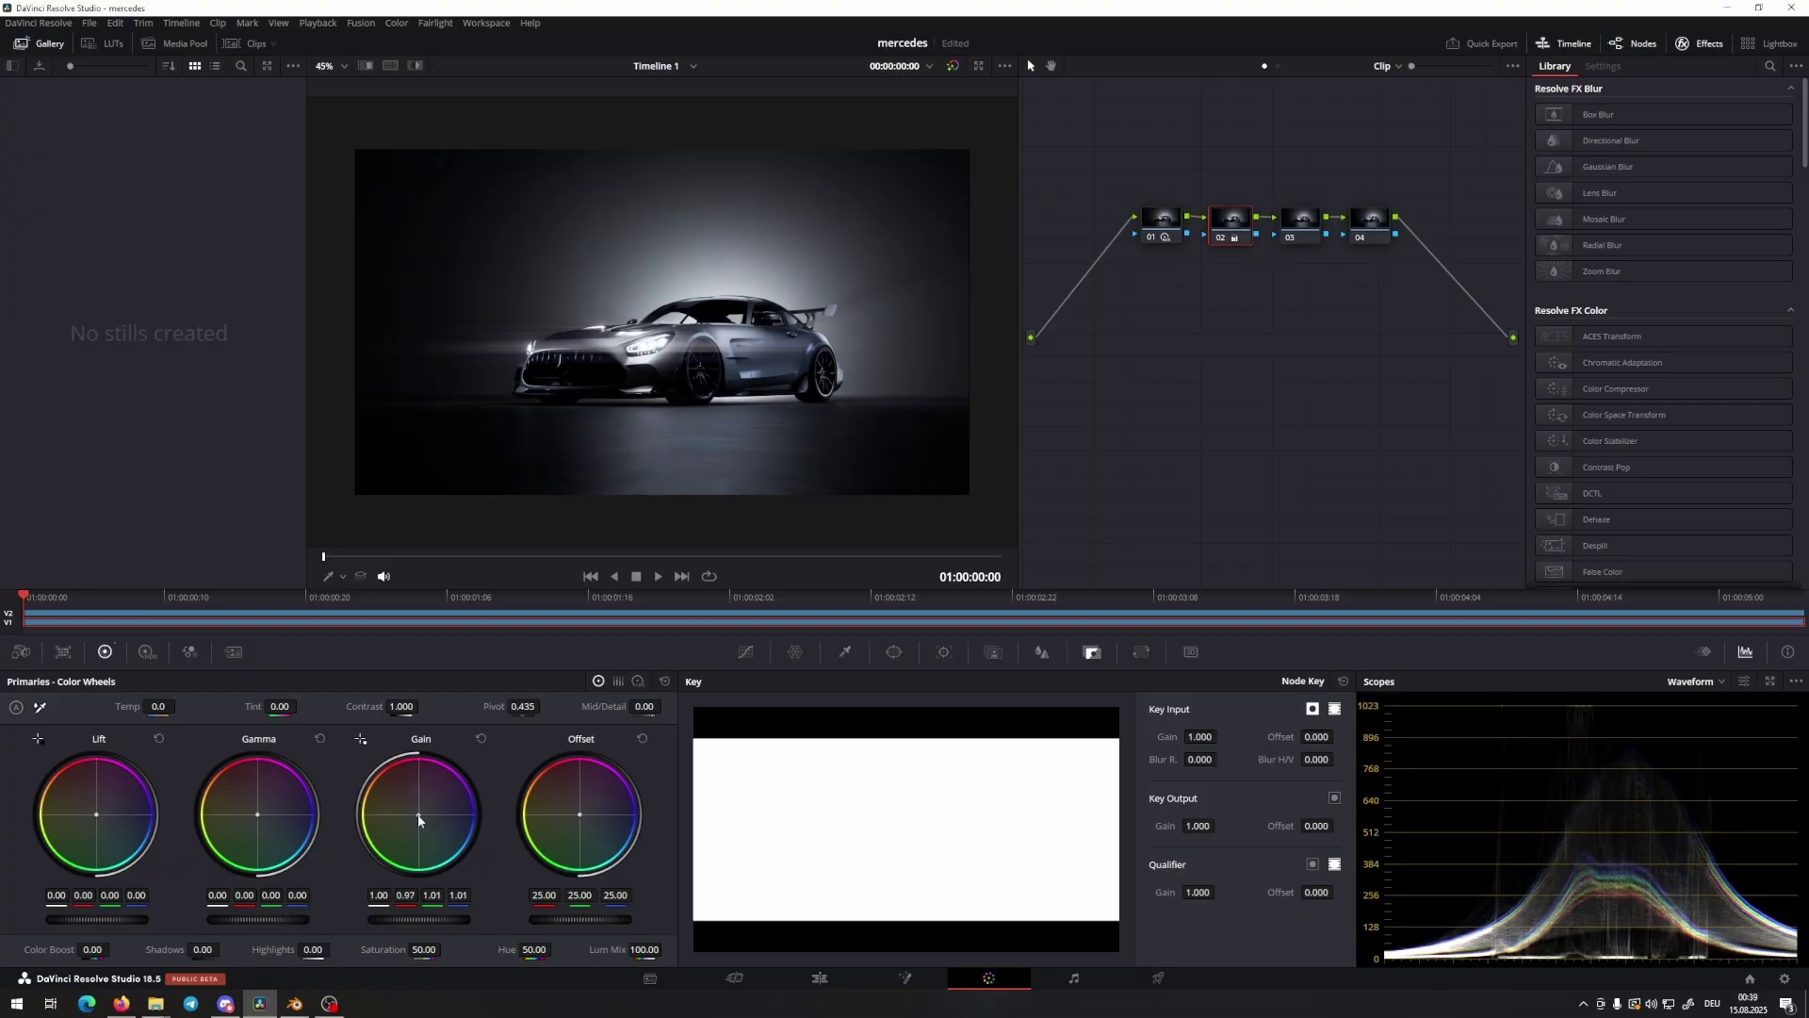
Shift the Offset on node 03 toward blue, to 25.25 red, 24.46 green and 27.22 blue
left_click(1296, 221)
left_click_drag(579, 814, 579, 818)
scroll(669, 392, "down", 2)
scroll(678, 360, "up", 3)
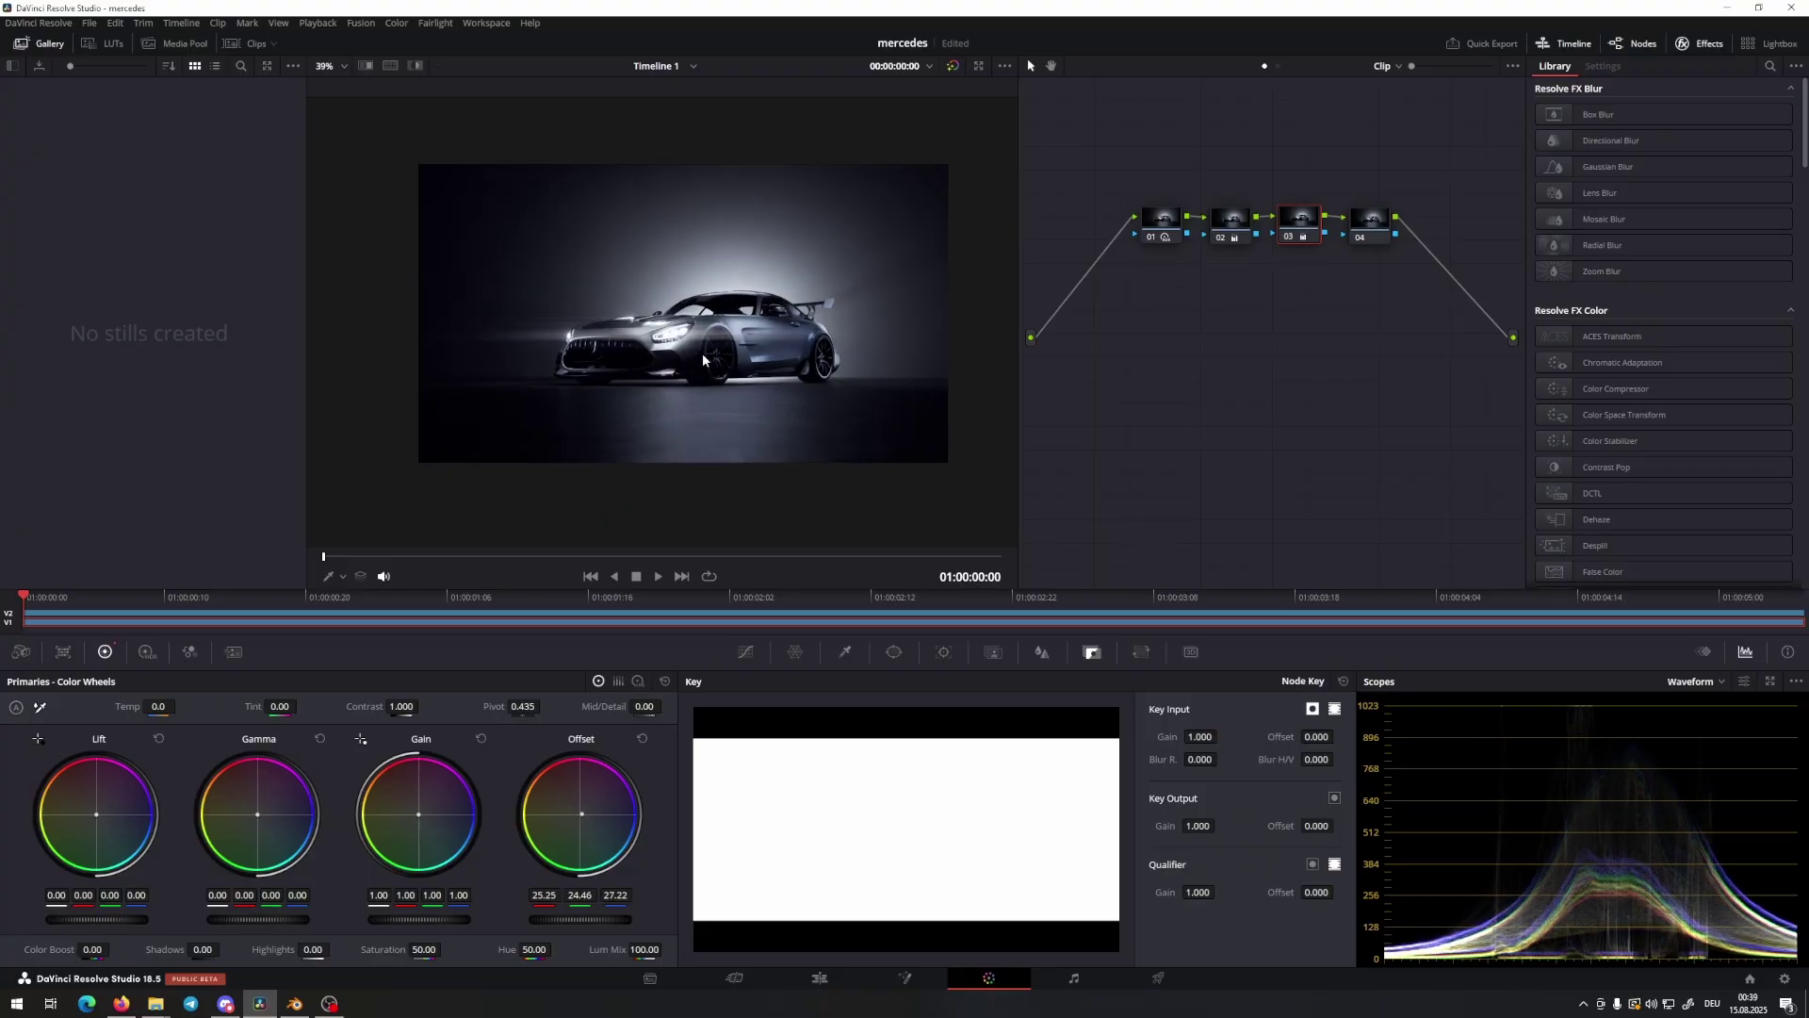
middle_click_drag(745, 410, 743, 410)
On node 04, set the RGB Mixer's red-in-red, green-in-green and blue-in-blue outputs to 2.00 each
left_click(1370, 220)
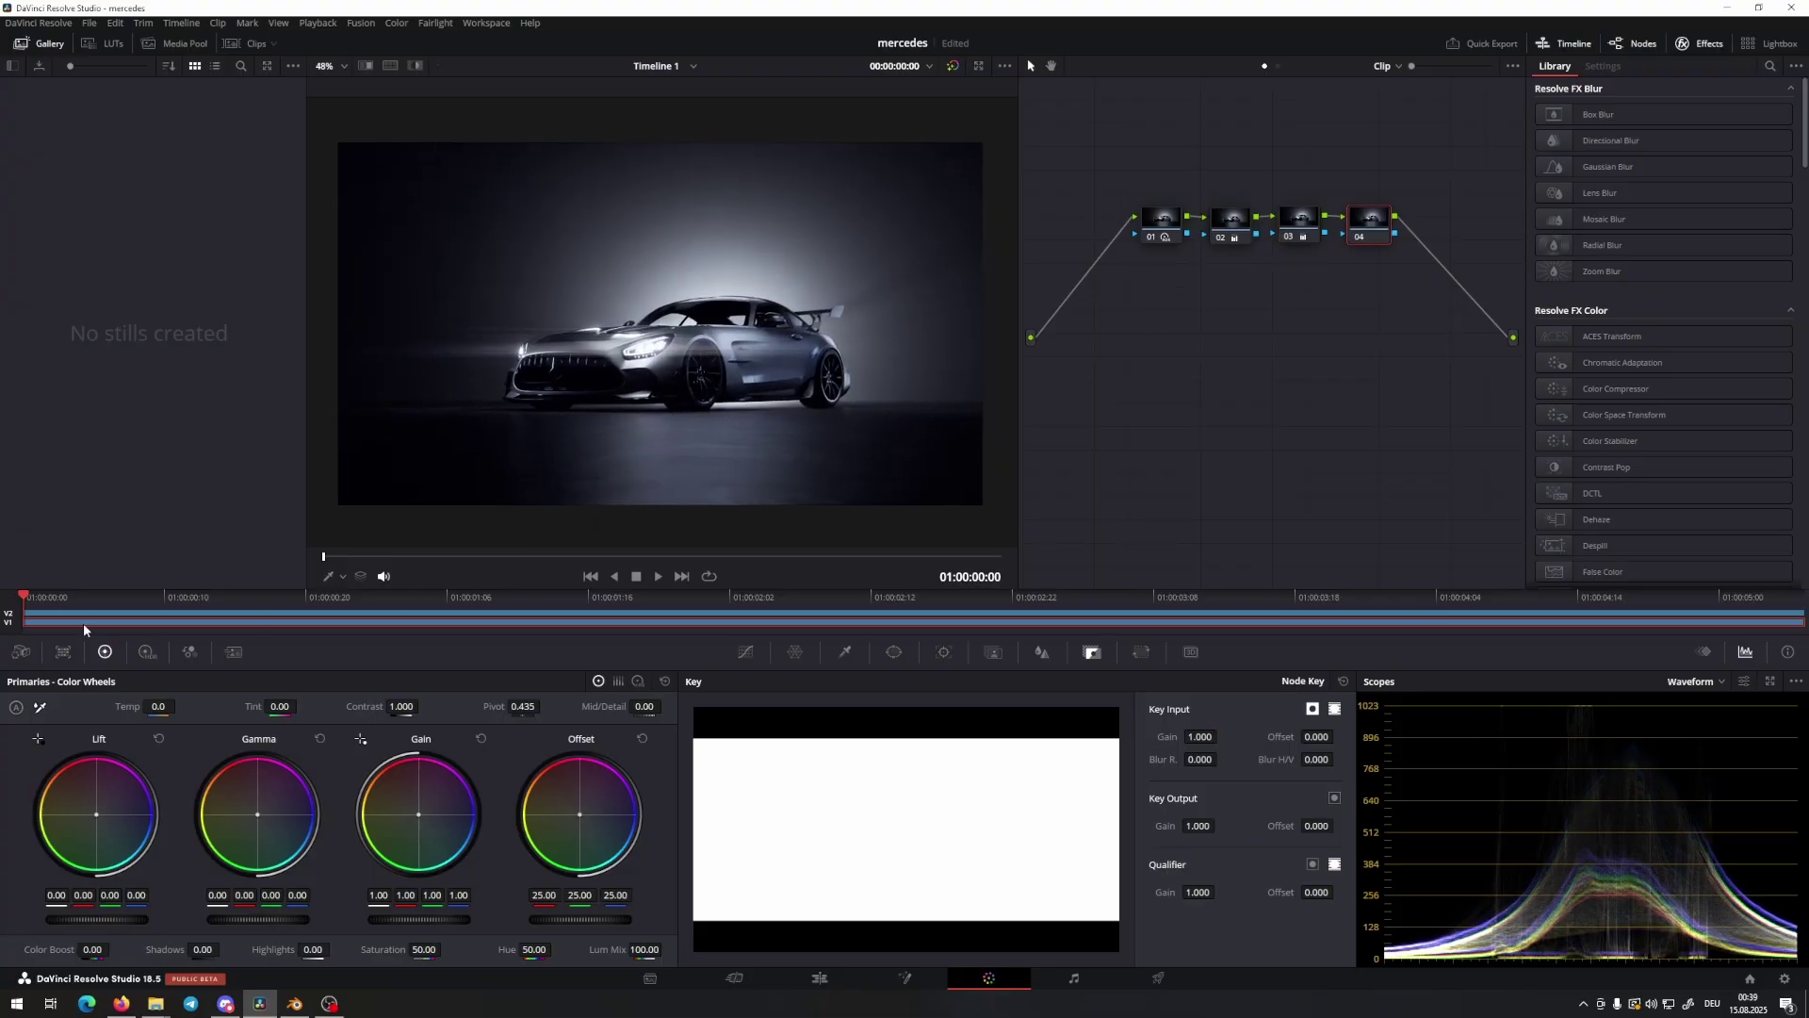
left_click(190, 652)
left_click_drag(94, 753, 93, 711)
left_click_drag(338, 770, 338, 733)
left_click_drag(585, 770, 584, 733)
Set node 04's key output gain to 0.2 and return to the Edit page
double_click(1198, 826)
type("0.2")
key("Return")
scroll(736, 438, "down", 2)
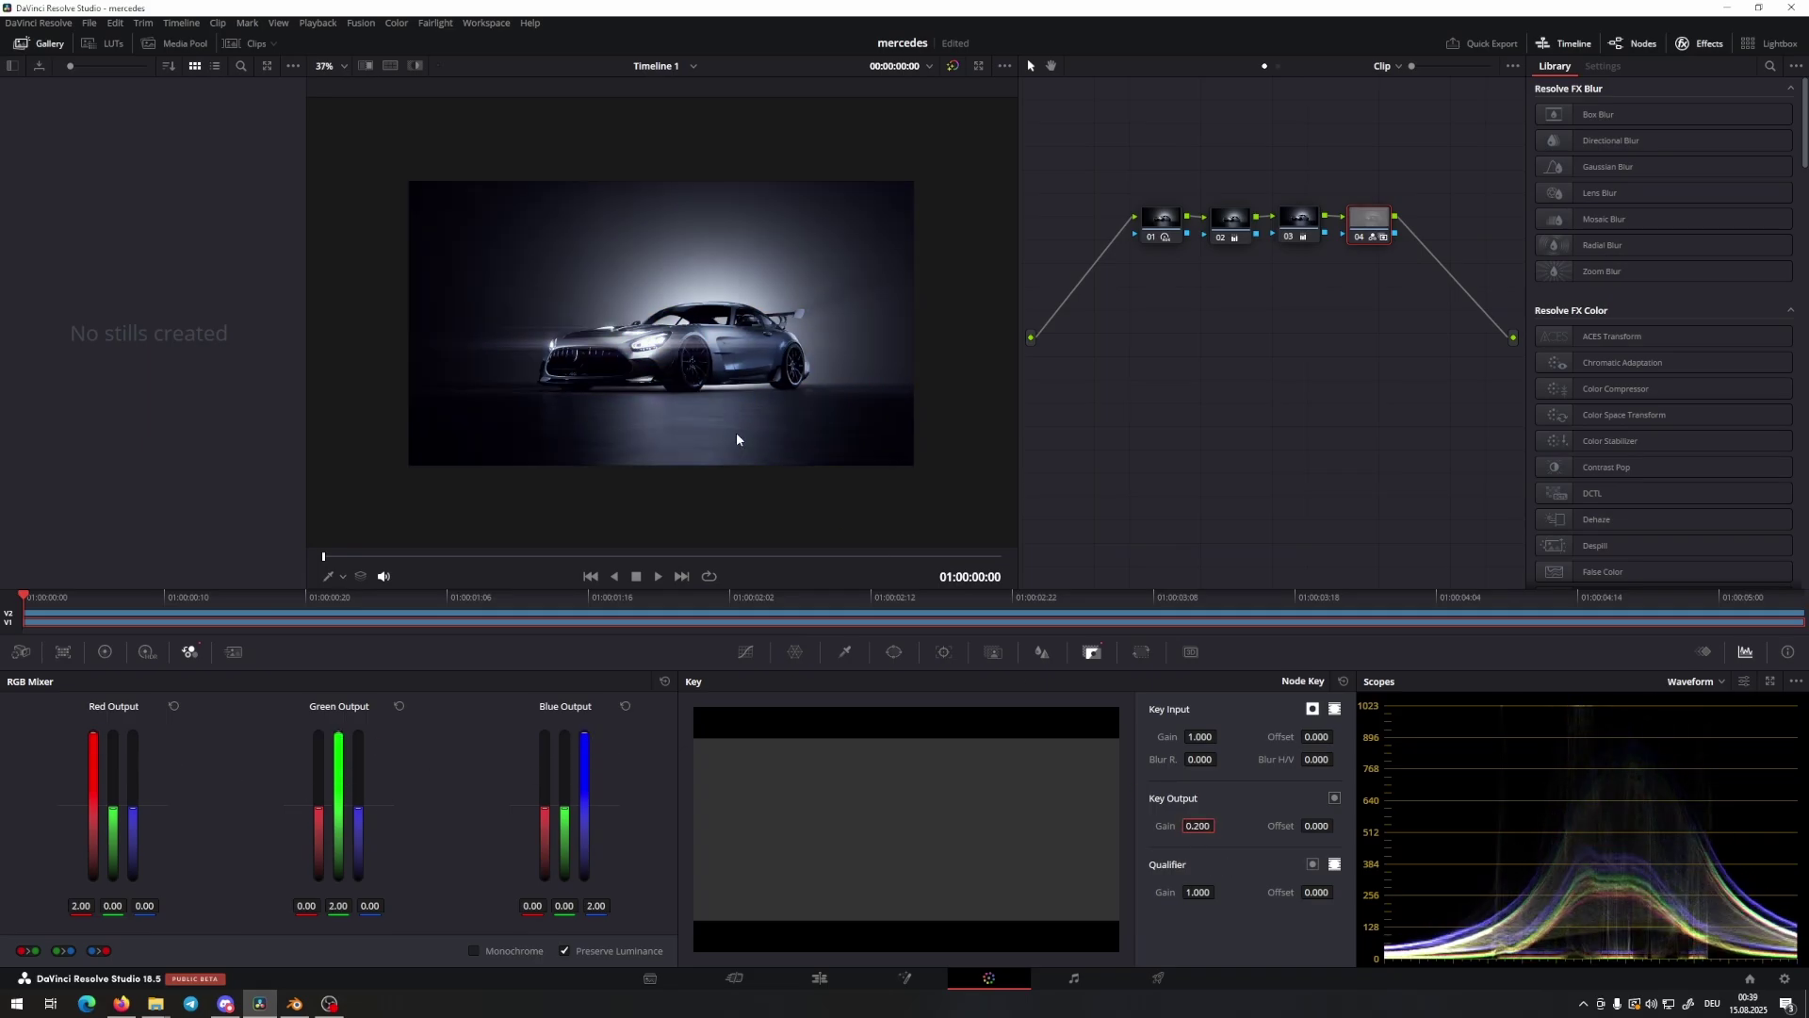
scroll(528, 405, "up", 4)
scroll(534, 396, "down", 1)
middle_click_drag(584, 422, 644, 437)
scroll(644, 437, "down", 1)
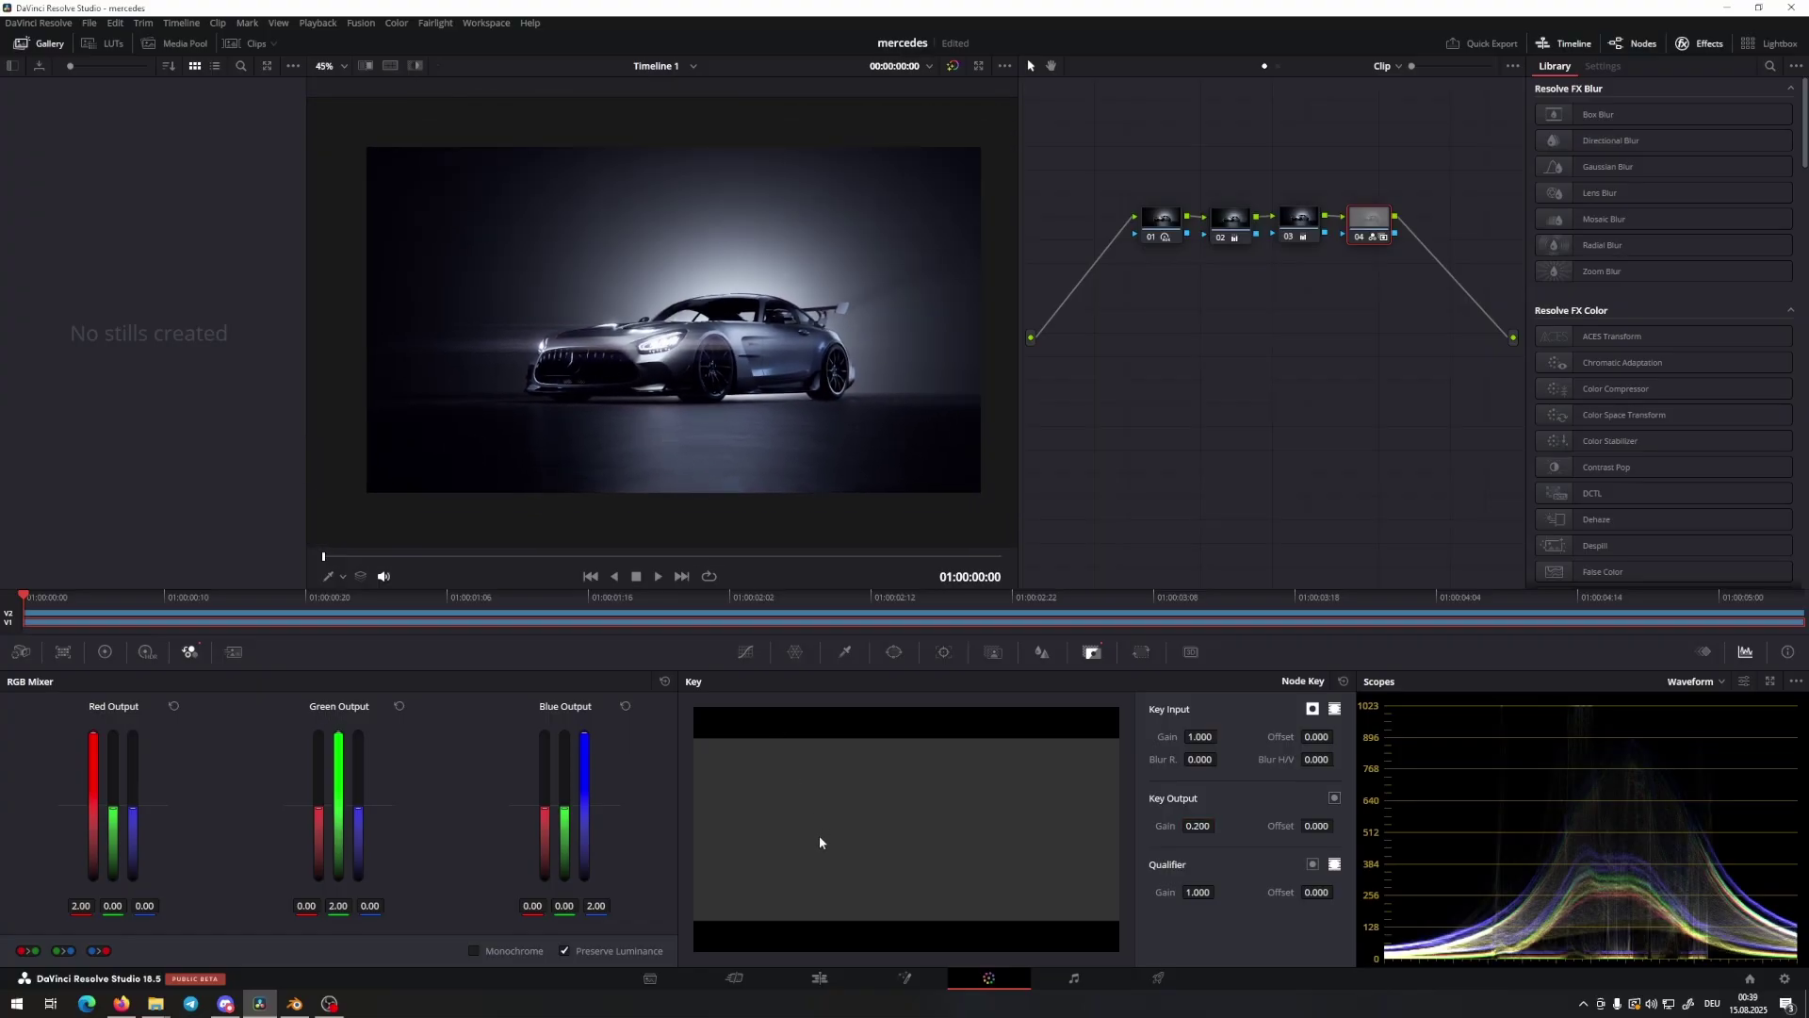
left_click(819, 978)
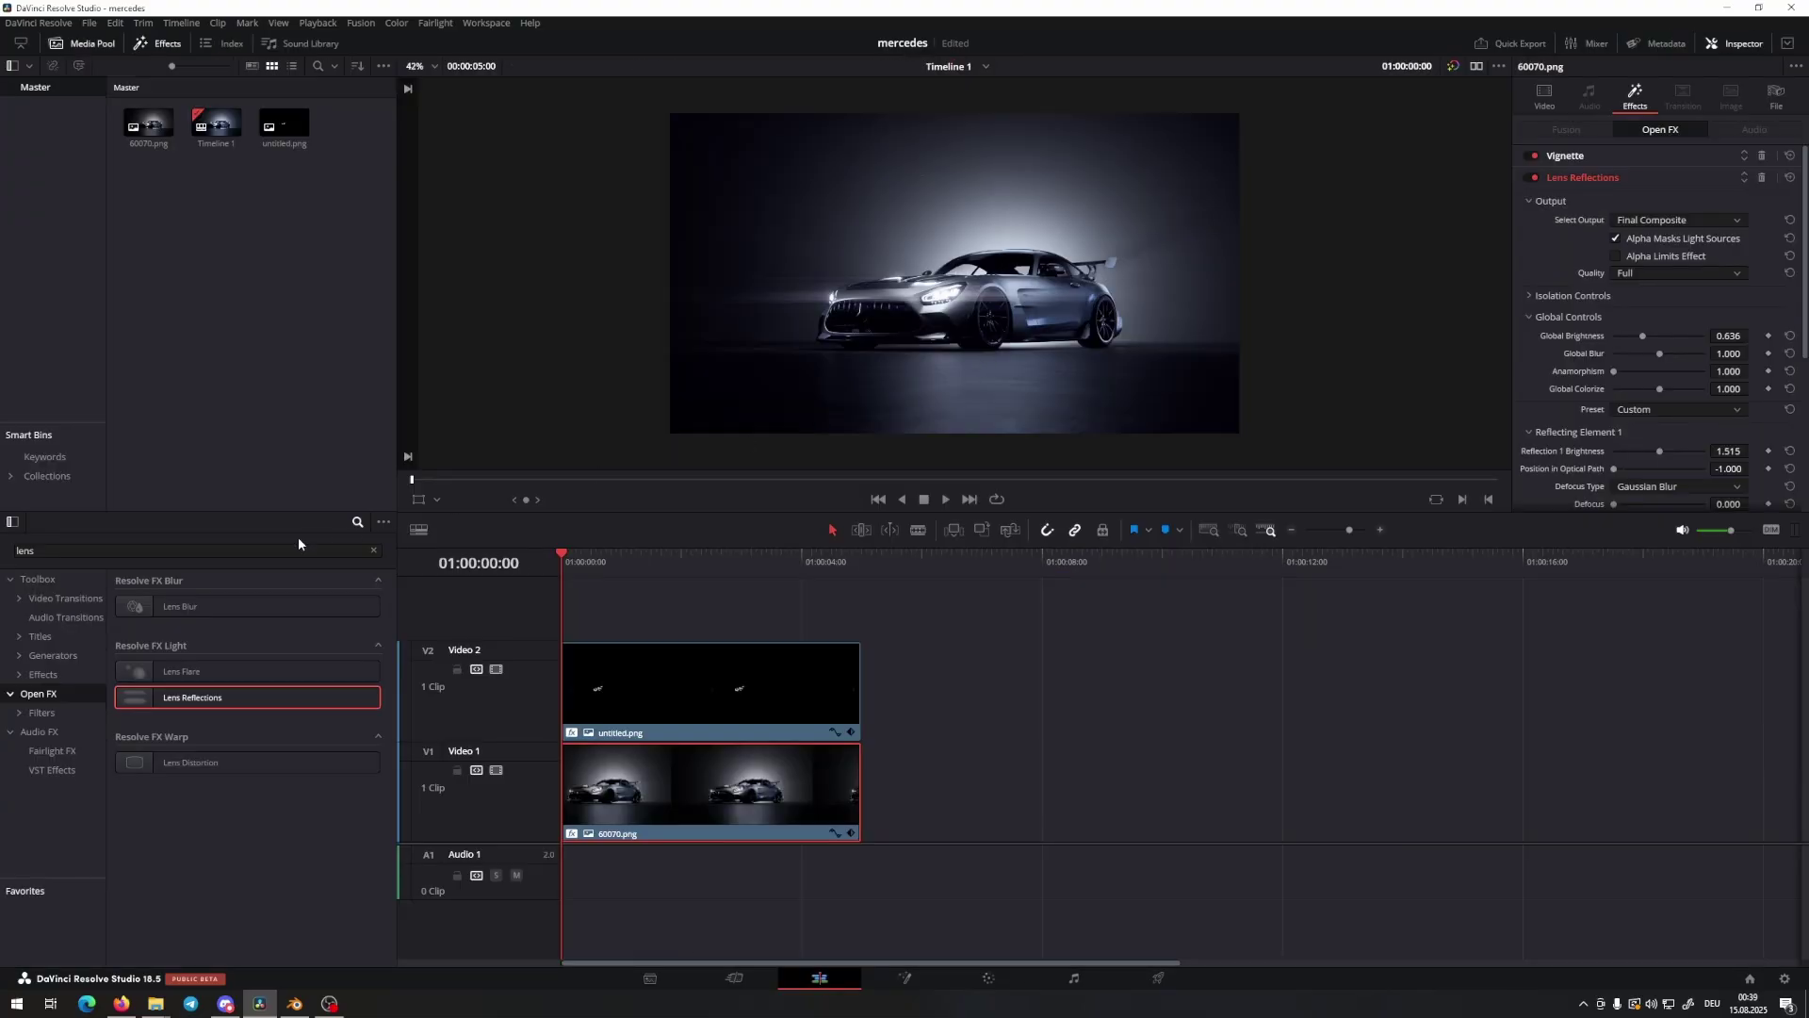